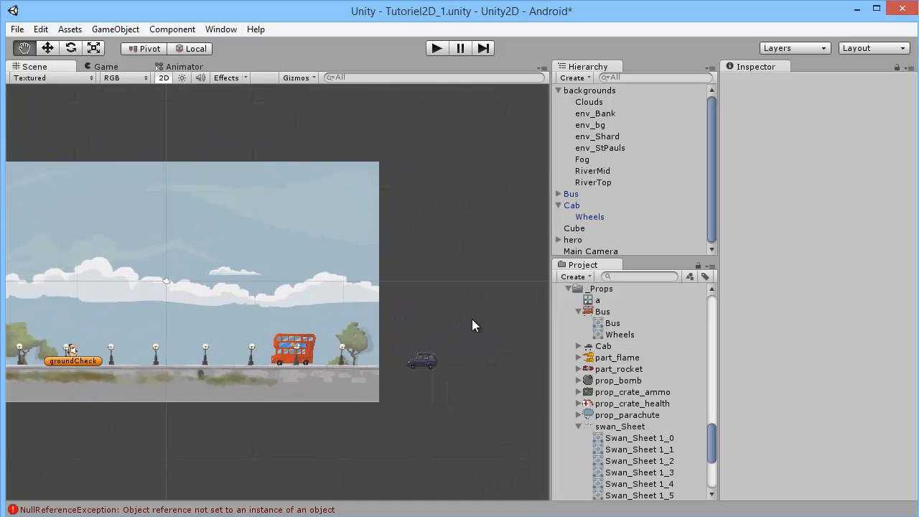
pyautogui.scroll(4, 437, 324)
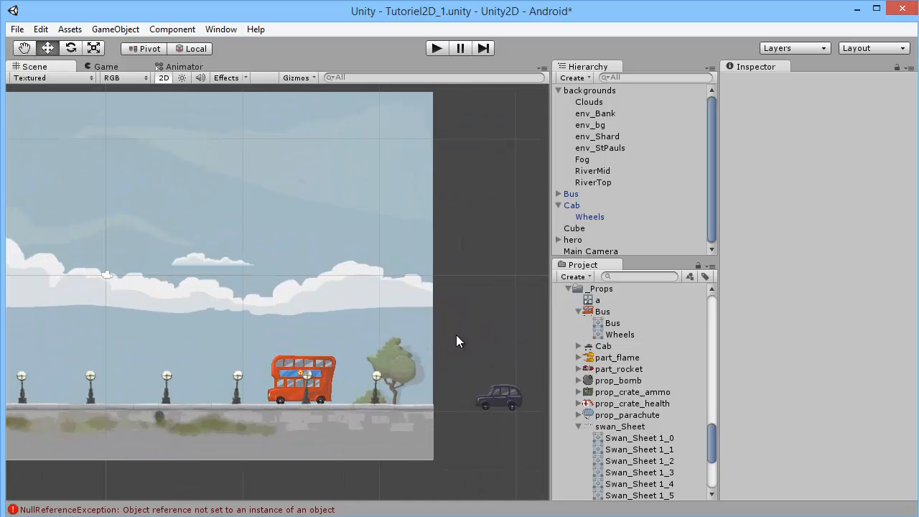
pyautogui.moveTo(456, 342); pyautogui.dragTo(366, 306, button='middle')
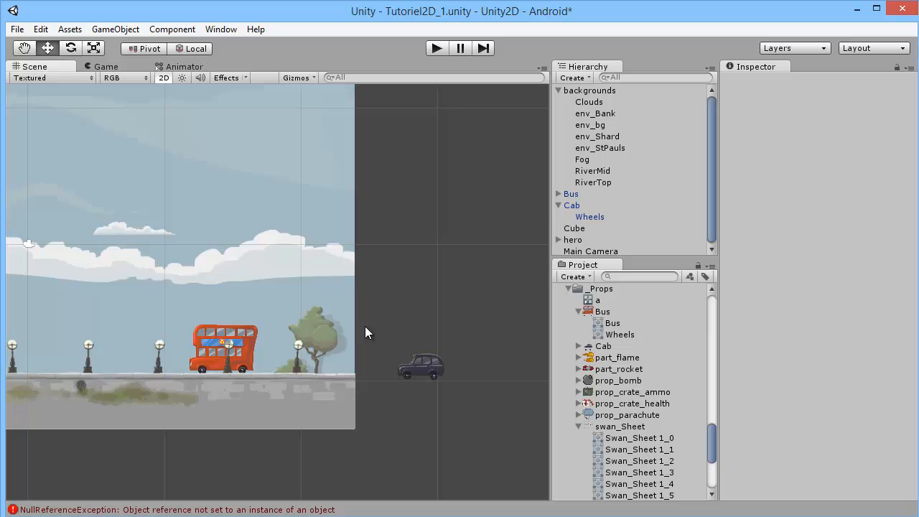
pyautogui.scroll(-3, 391, 327)
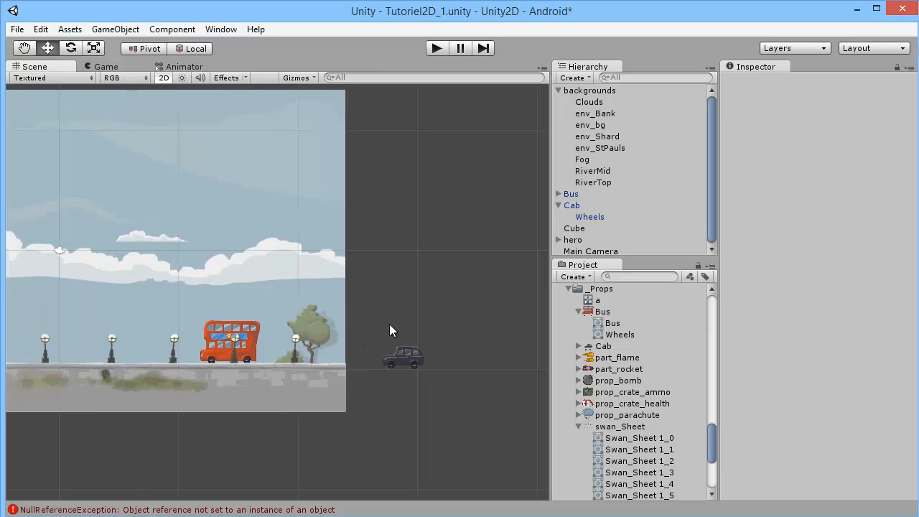
pyautogui.scroll(3, 352, 327)
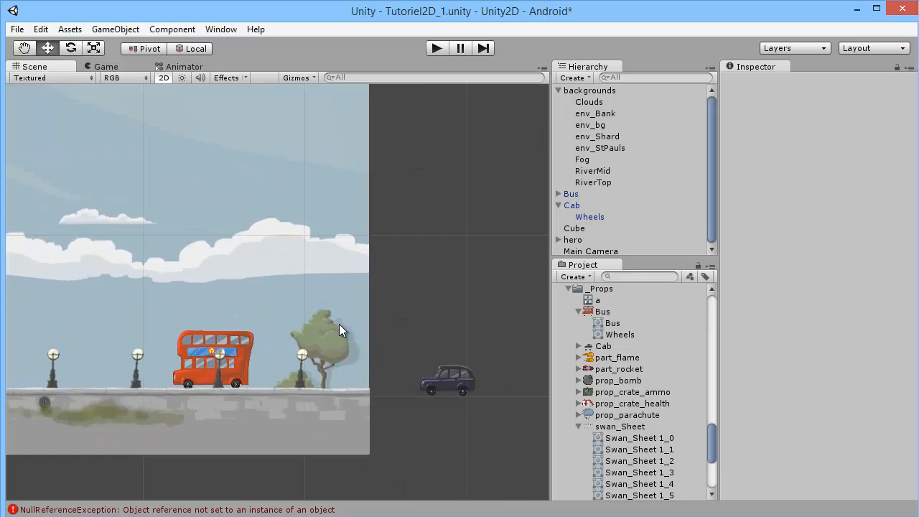
pyautogui.scroll(-3, 336, 324)
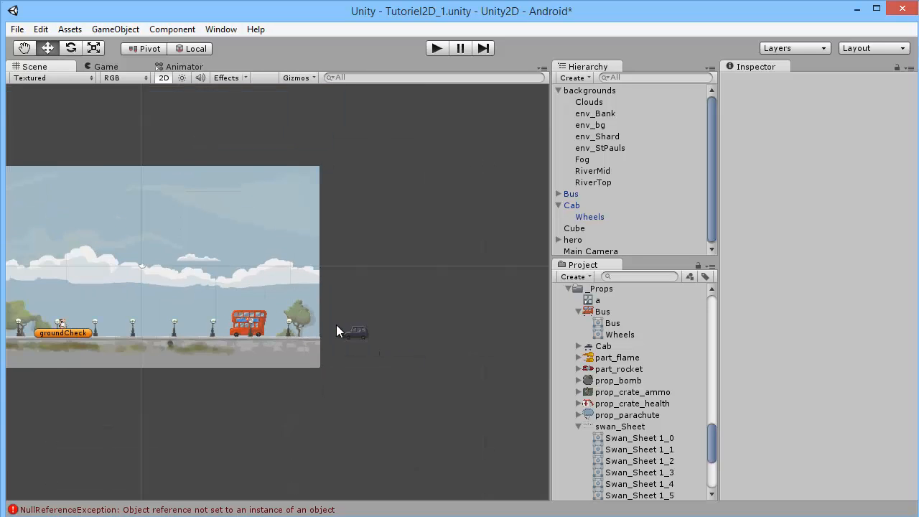
pyautogui.scroll(2, 336, 325)
pyautogui.scroll(2, 339, 323)
pyautogui.moveTo(410, 293); pyautogui.dragTo(292, 289, button='middle')
pyautogui.scroll(-2, 362, 303)
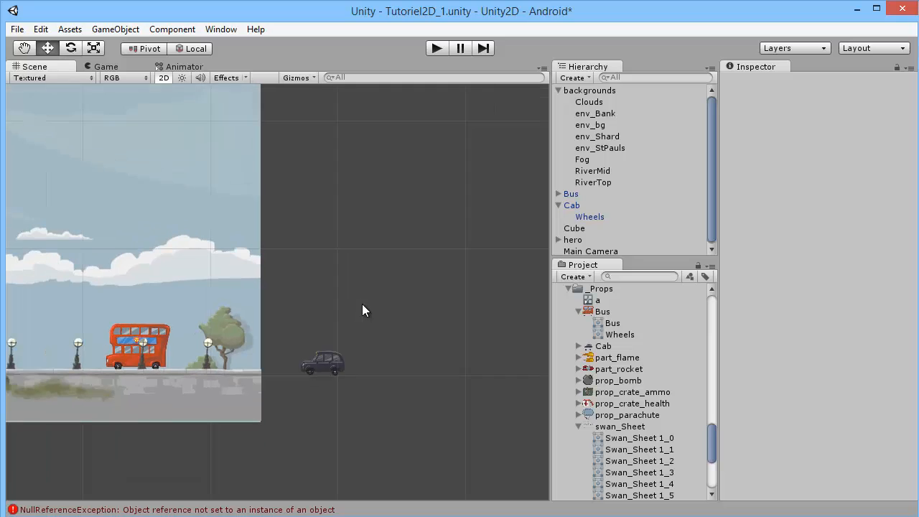
pyautogui.scroll(2, 373, 309)
# Inspect the import settings of the swan_Sheet texture and view its source image swan_Sheet.png.
pyautogui.click(595, 427)
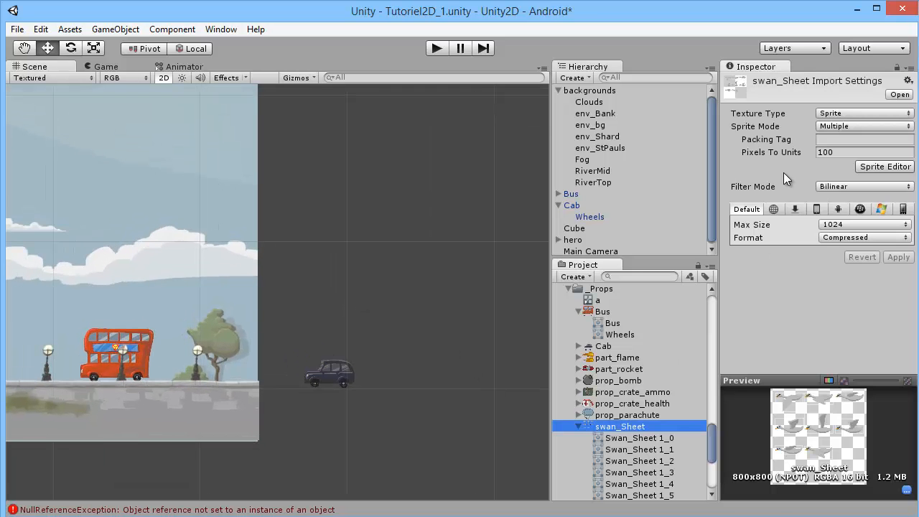
pyautogui.scroll(-2, 636, 389)
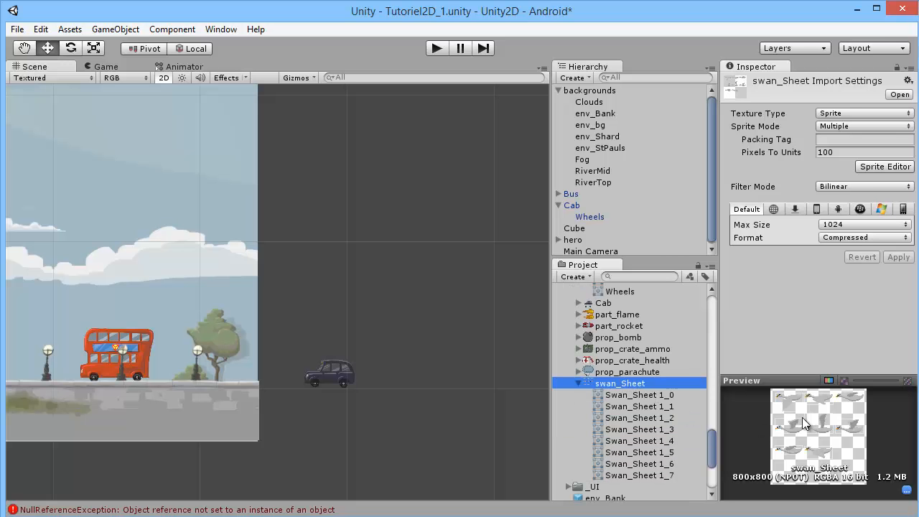
pyautogui.doubleClick(613, 383)
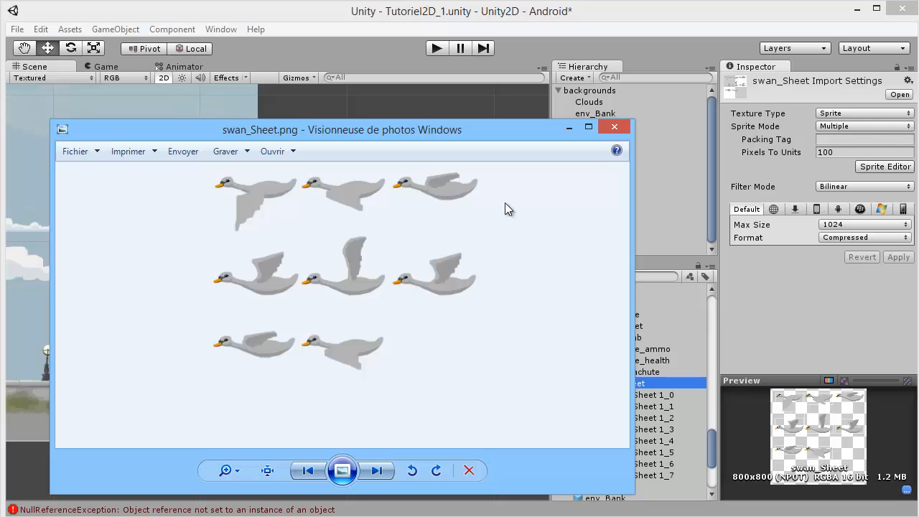
pyautogui.click(612, 128)
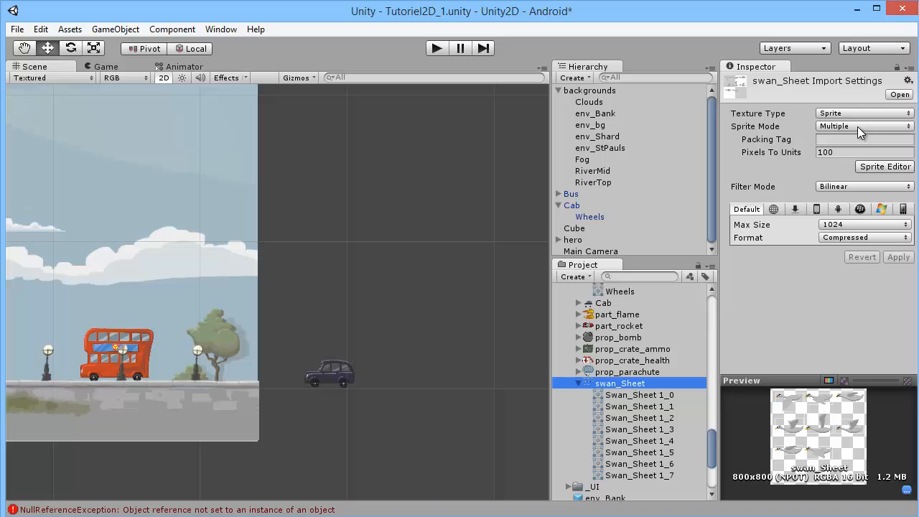
# Preview each sliced swan sprite in turn, from Swan_Sheet 1_0 to Swan_Sheet 1_7.
pyautogui.click(606, 396)
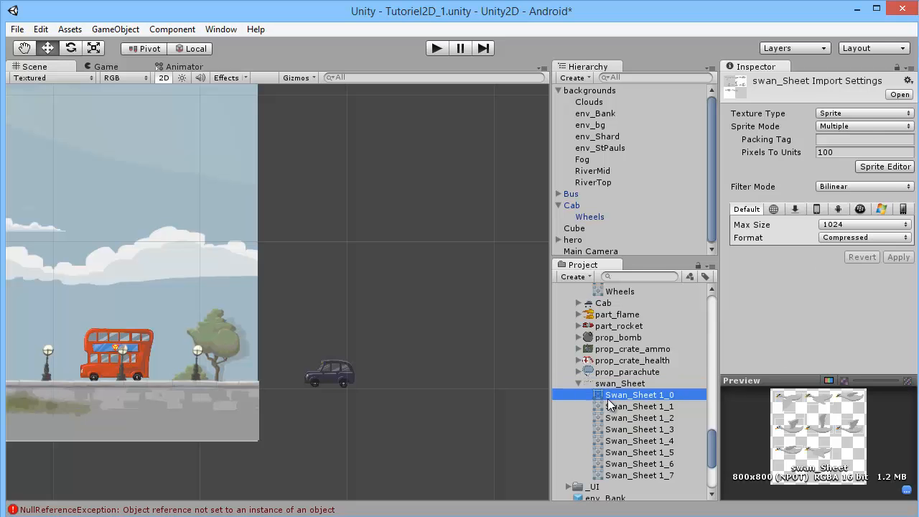
pyautogui.click(610, 407)
pyautogui.click(612, 417)
pyautogui.click(614, 430)
pyautogui.click(616, 441)
pyautogui.click(621, 452)
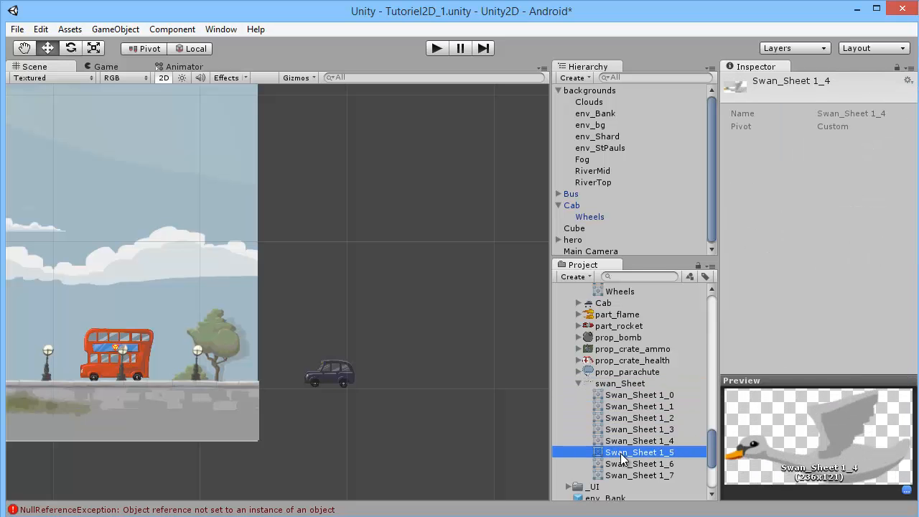
pyautogui.click(622, 465)
pyautogui.click(623, 474)
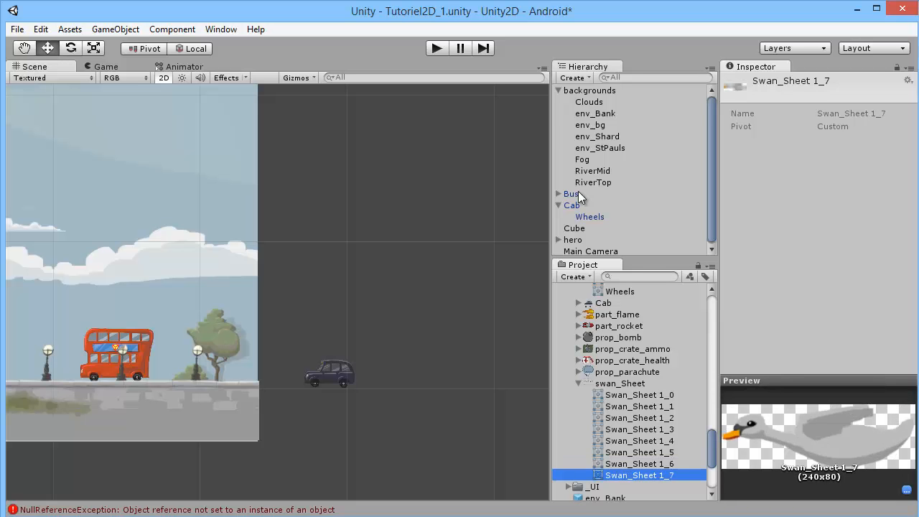
# Collapse the backgrounds group and place the swan_Sheet sprite in the scene beyond the background's right edge, at about X 31.46, Y -1.74.
pyautogui.click(559, 91)
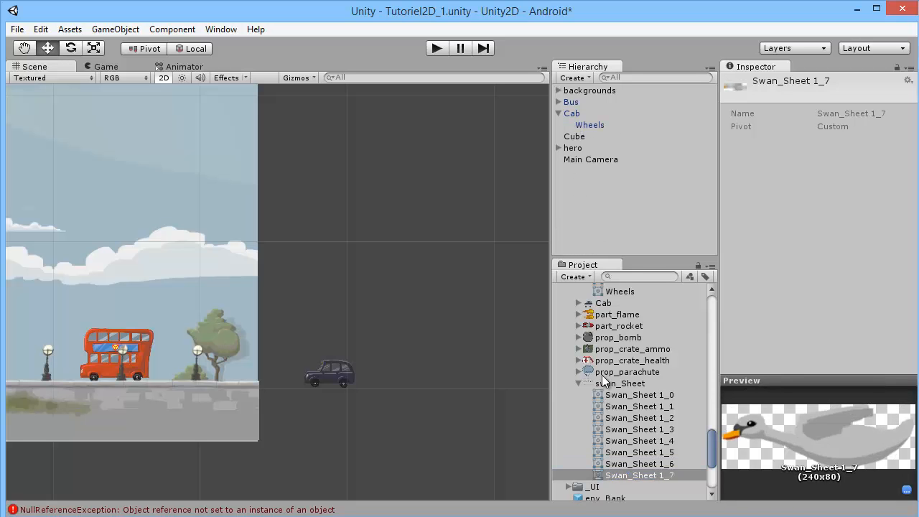
pyautogui.moveTo(602, 380); pyautogui.dragTo(390, 275)
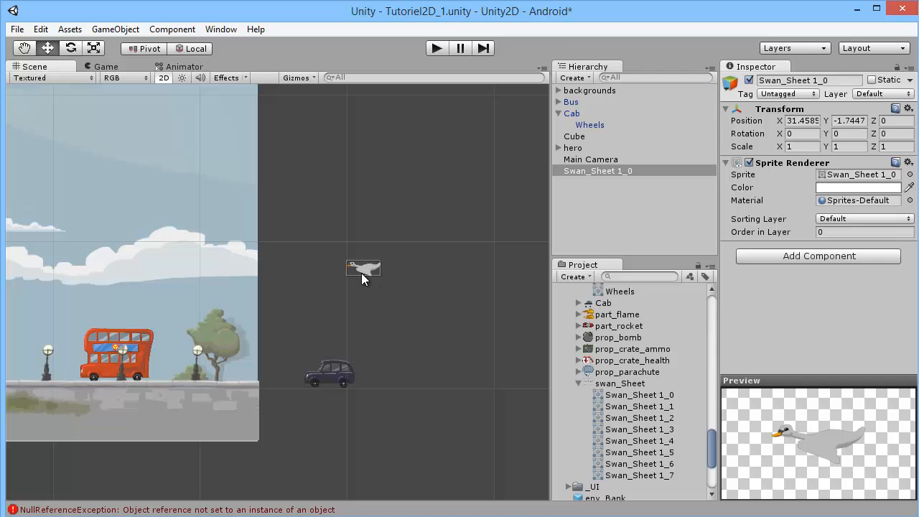
# Play the scene to check the game and the placed swan, and stop playback.
pyautogui.click(436, 48)
pyautogui.click(100, 68)
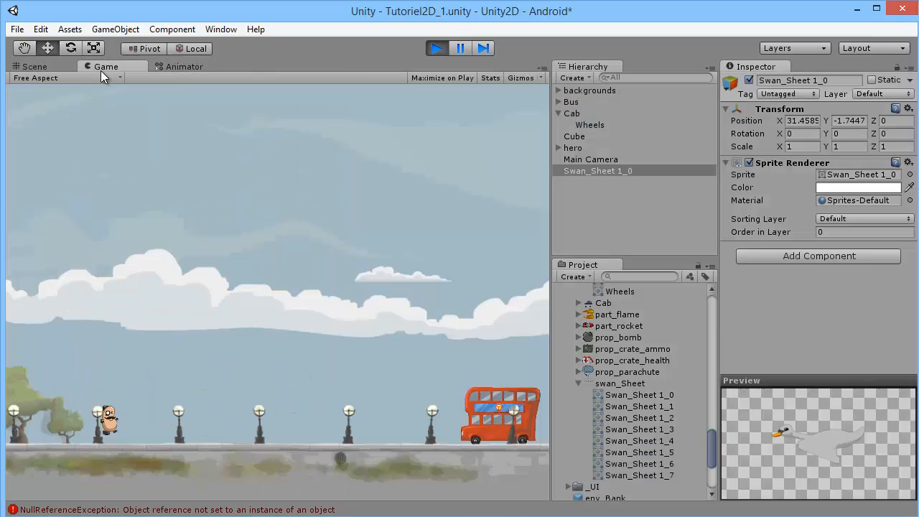
pyautogui.click(65, 68)
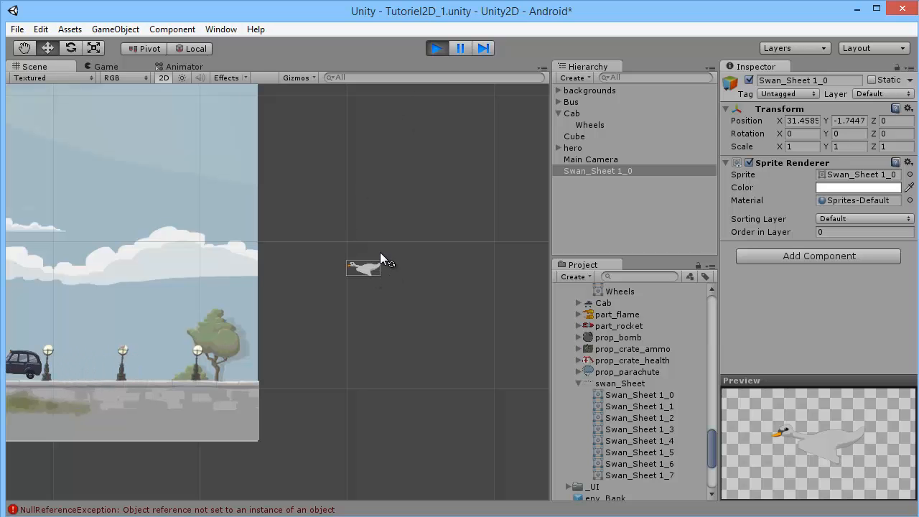
pyautogui.click(436, 49)
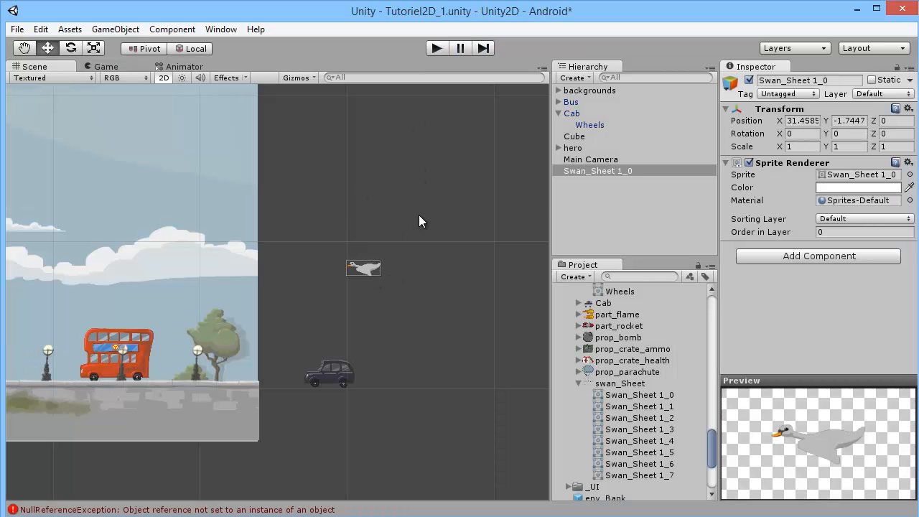
pyautogui.click(531, 204)
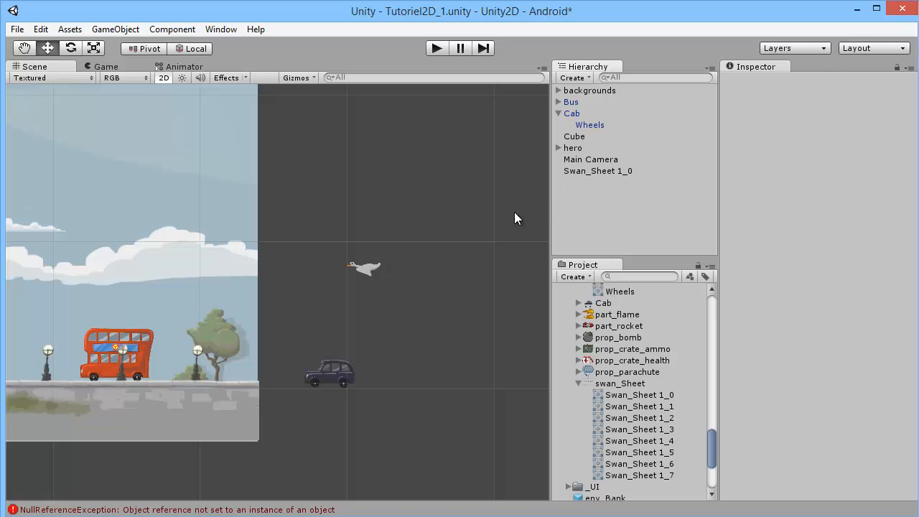
# Add an Animator component from the Miscellaneous category to the Swan_Sheet 1_0 object.
pyautogui.click(594, 171)
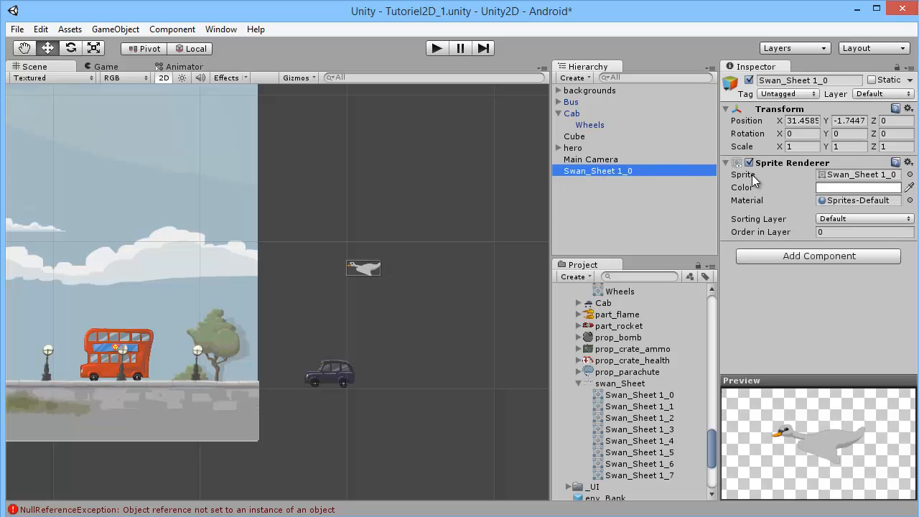
pyautogui.click(777, 257)
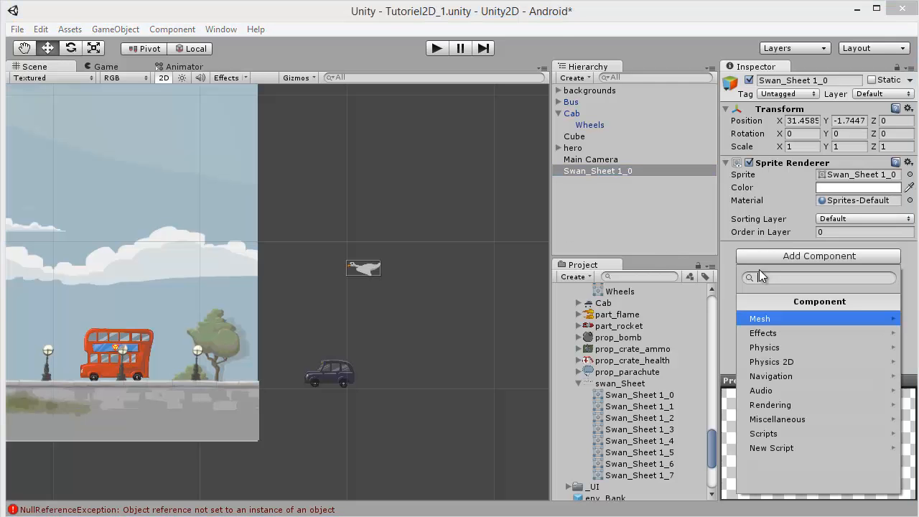
pyautogui.click(781, 420)
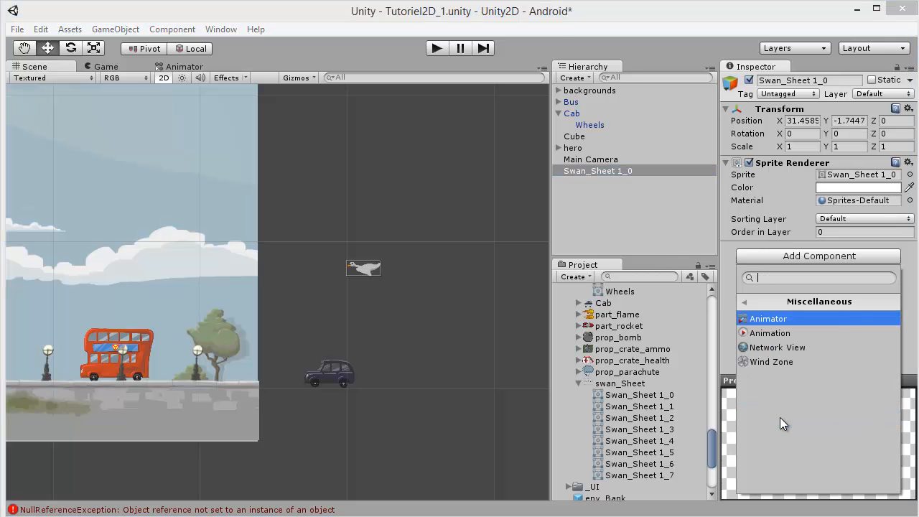
pyautogui.click(782, 323)
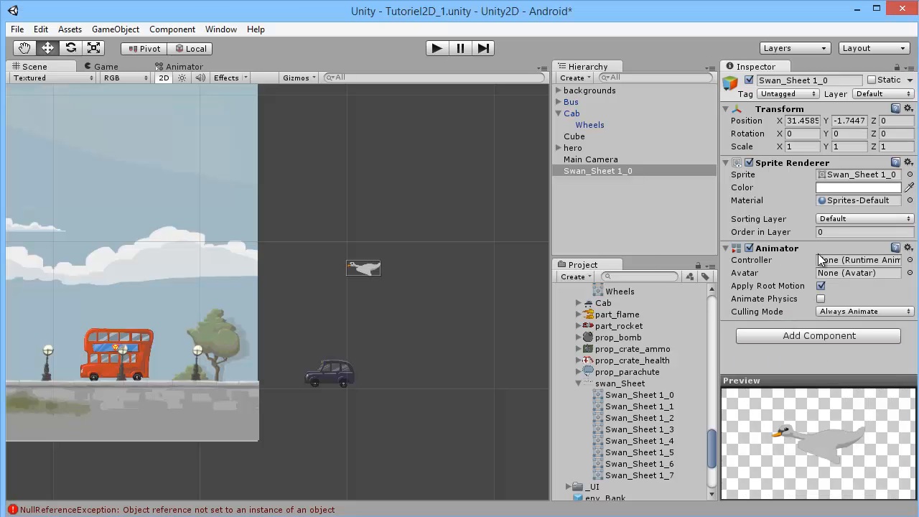
pyautogui.click(792, 340)
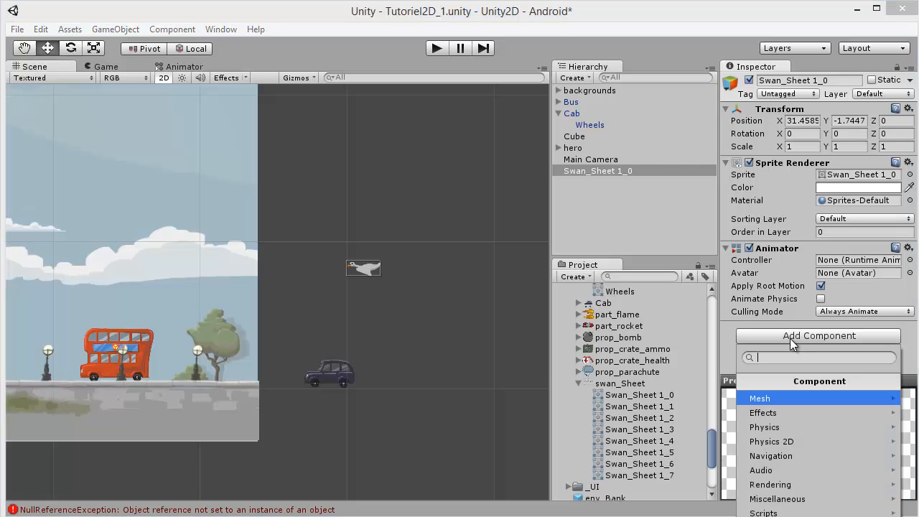
pyautogui.click(812, 501)
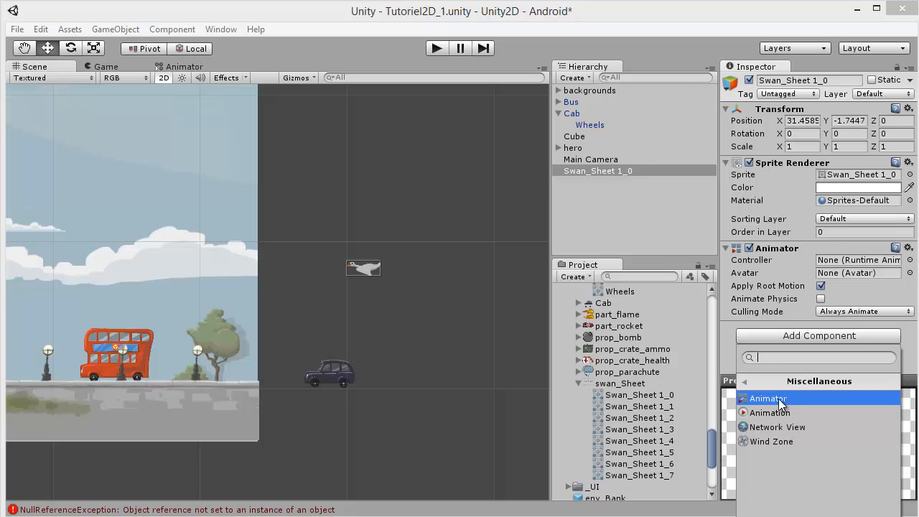
pyautogui.click(728, 333)
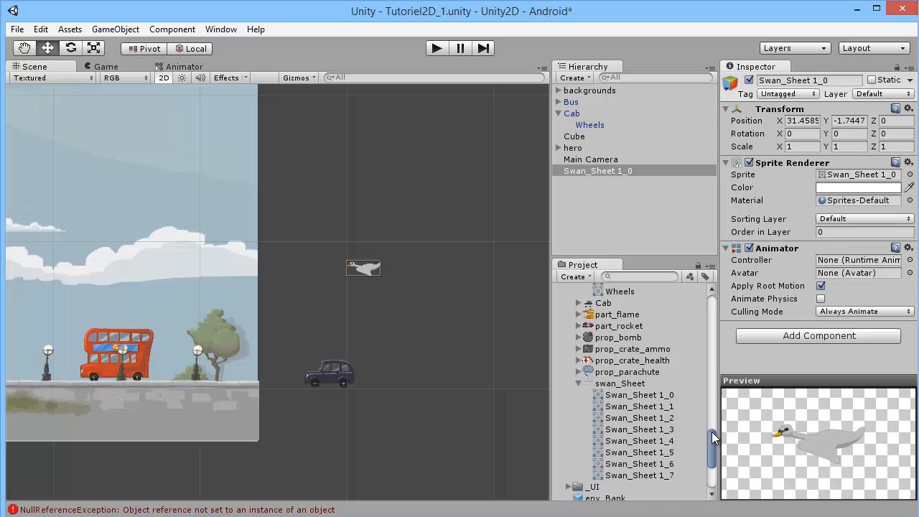
# Create an Animator Controller named animTest in the Tutoriel2D folder.
pyautogui.moveTo(708, 426); pyautogui.dragTo(697, 459)
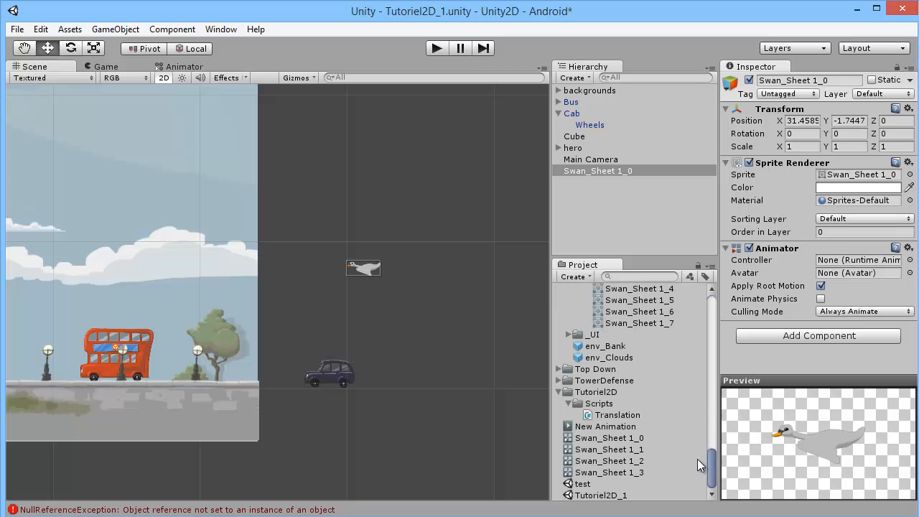
pyautogui.click(589, 393)
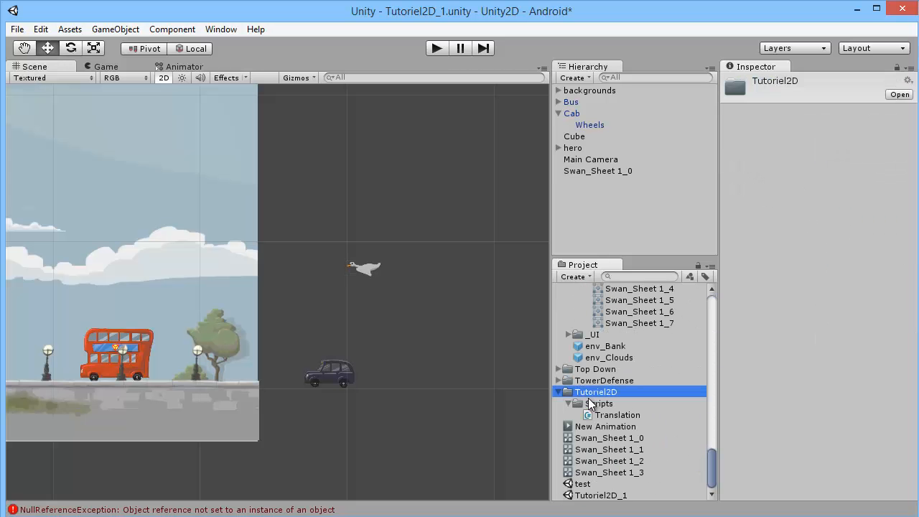
pyautogui.click(586, 276)
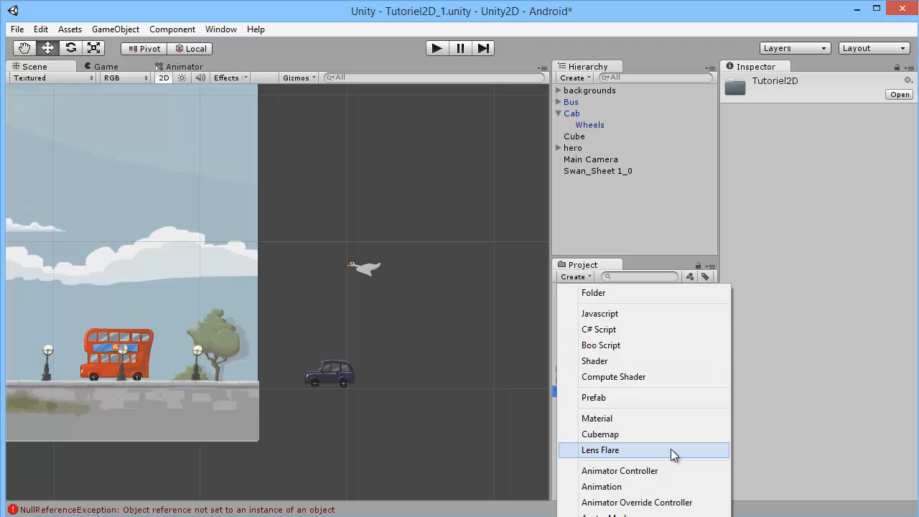
pyautogui.click(635, 472)
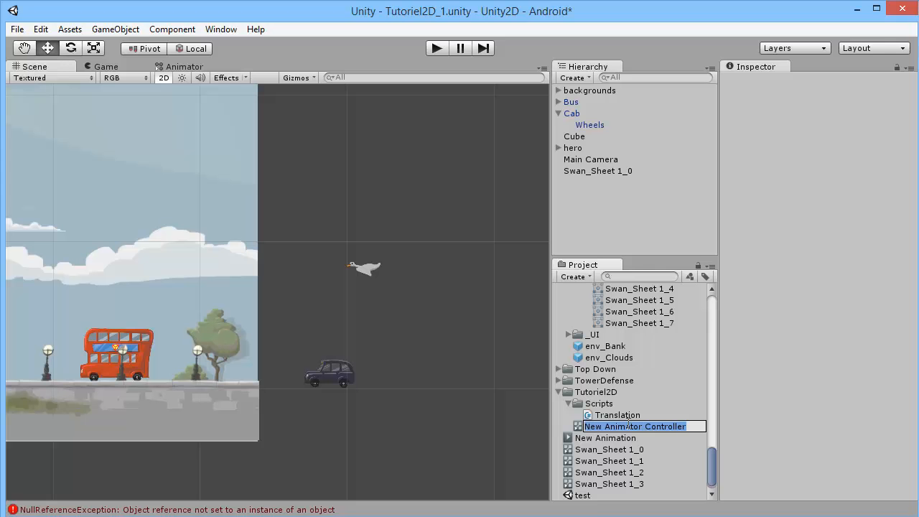
pyautogui.write('animTest')
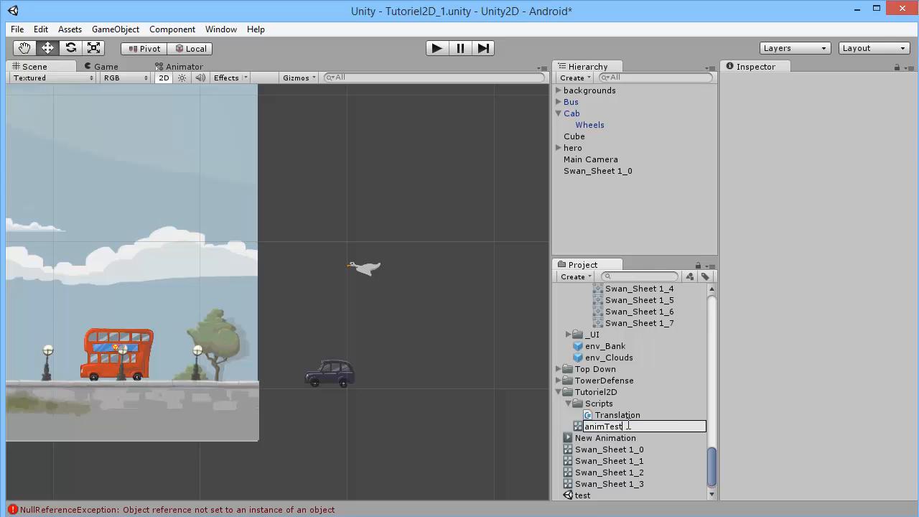
pyautogui.press('Return')
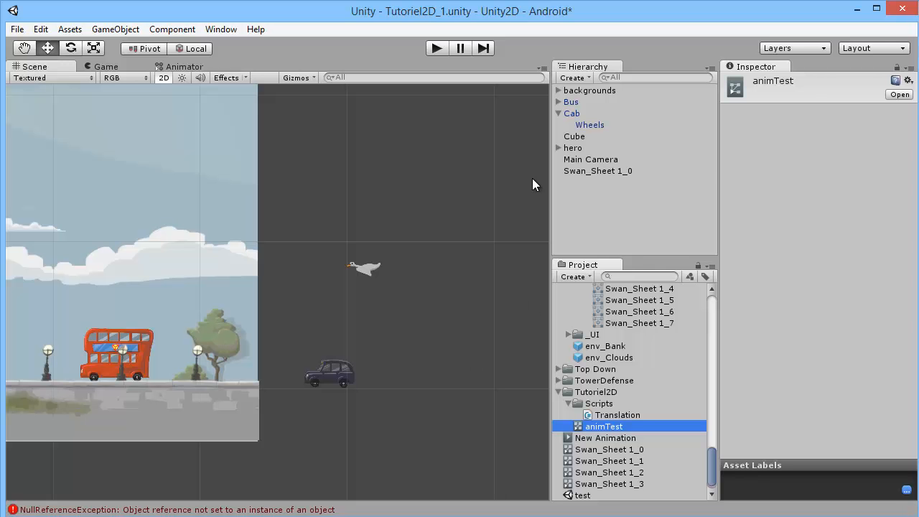
# Assign animTest as the Animator controller of Swan_Sheet 1_0 and open its state graph.
pyautogui.click(590, 171)
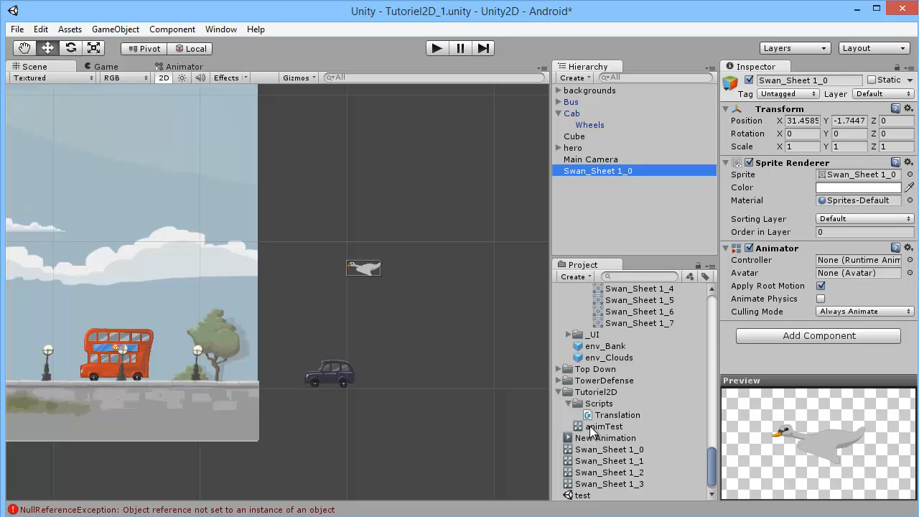
pyautogui.moveTo(590, 429); pyautogui.dragTo(825, 264)
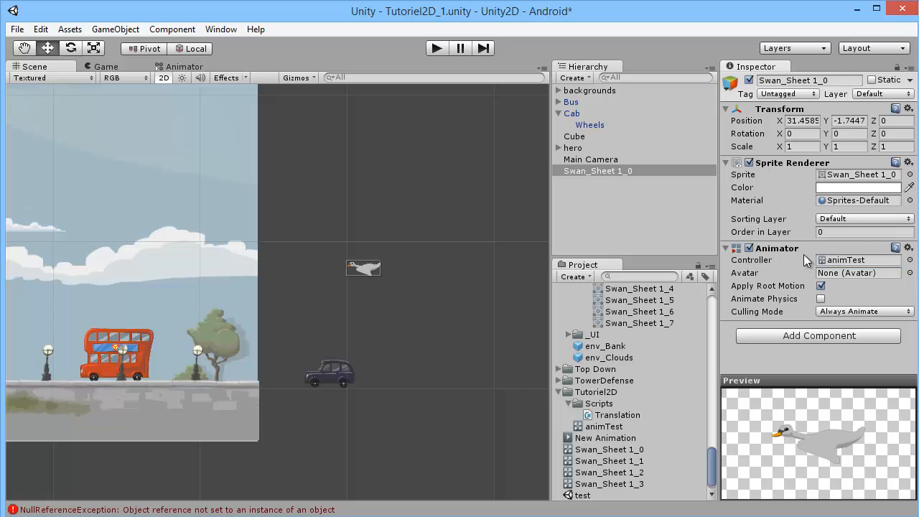
pyautogui.doubleClick(825, 262)
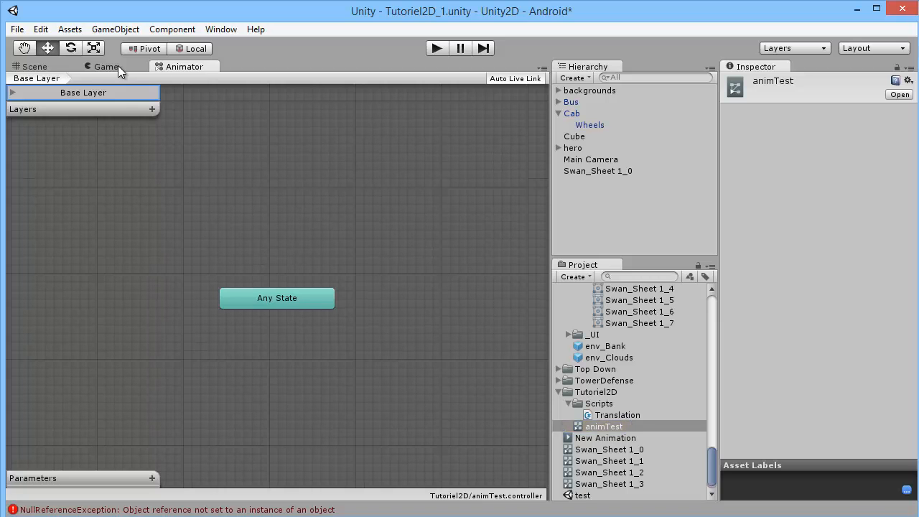
# Return to the scene view, select the swan and check which controller its Animator component uses.
pyautogui.click(35, 66)
pyautogui.click(370, 269)
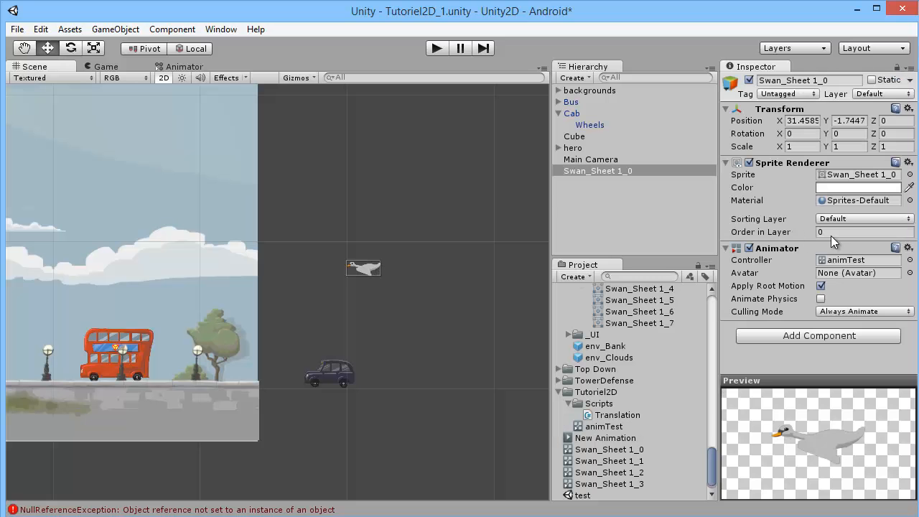
pyautogui.click(850, 262)
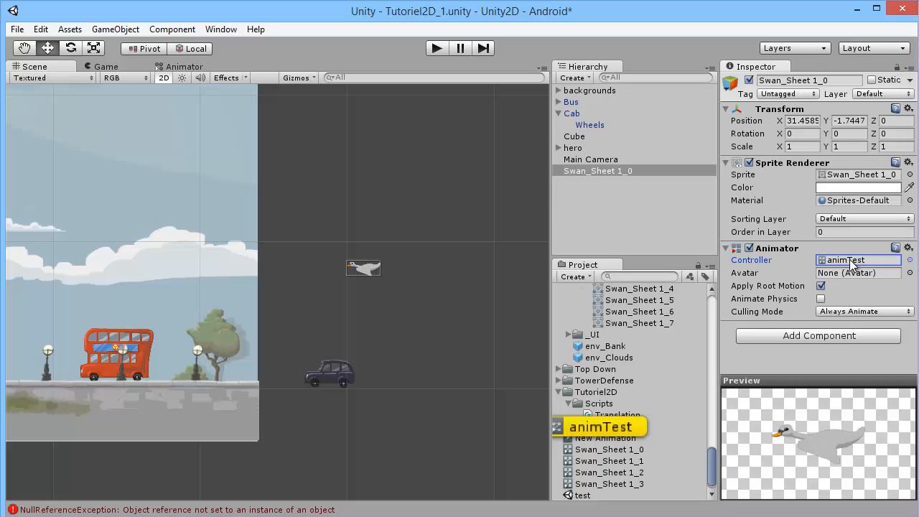
pyautogui.click(785, 251)
pyautogui.click(786, 252)
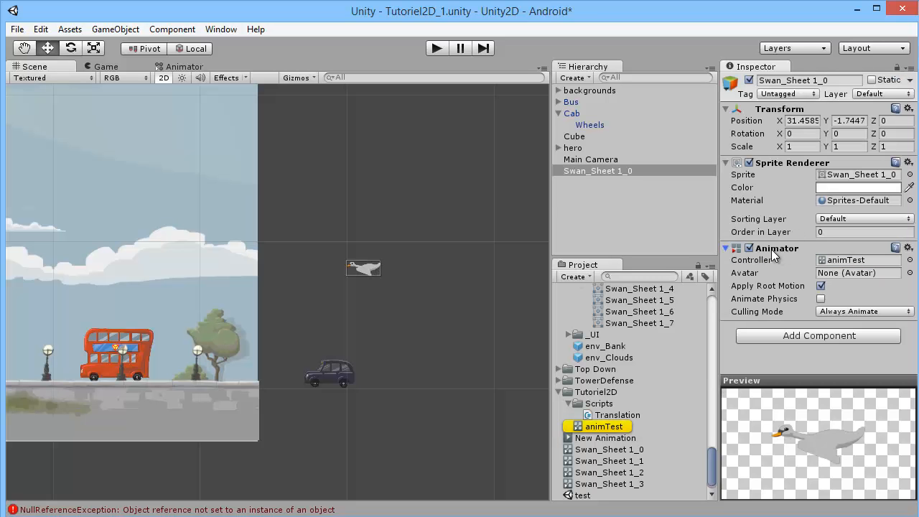
pyautogui.click(846, 262)
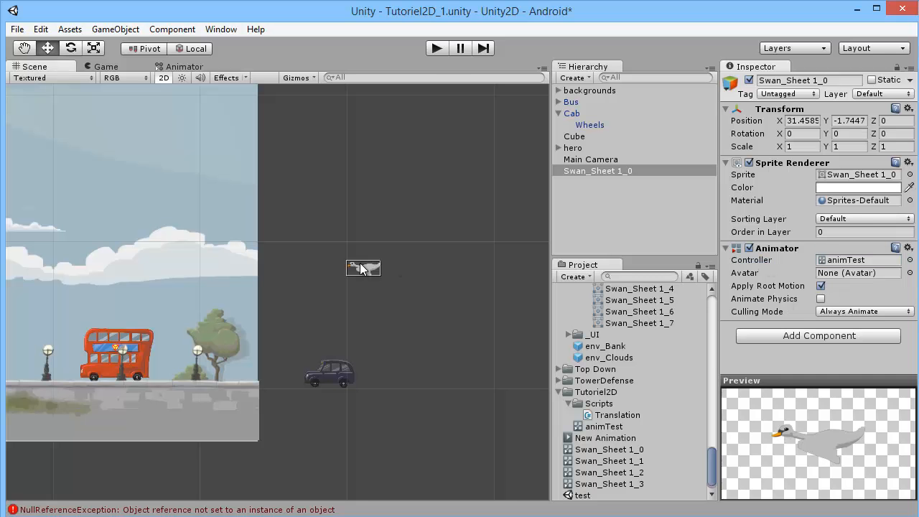
# Open the Animation window for the swan and position it over the lower part of the scene view.
pyautogui.click(210, 33)
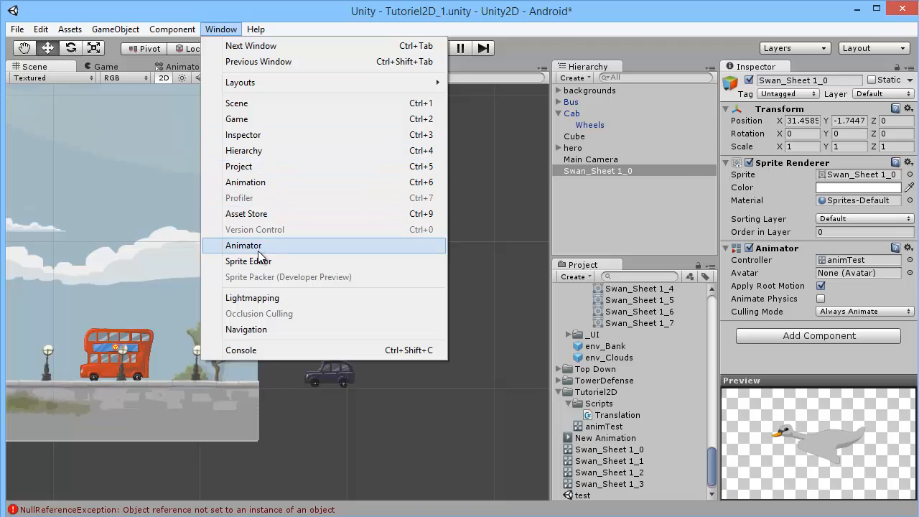
pyautogui.click(272, 183)
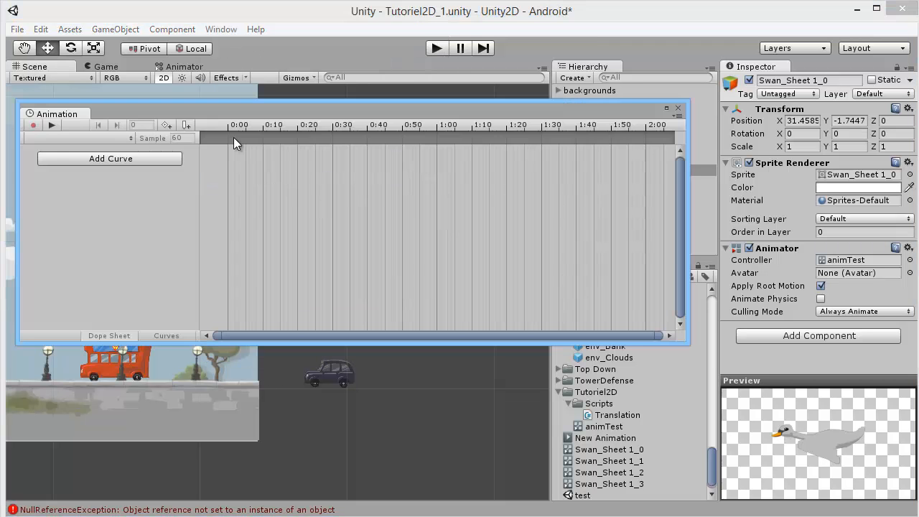
pyautogui.click(180, 67)
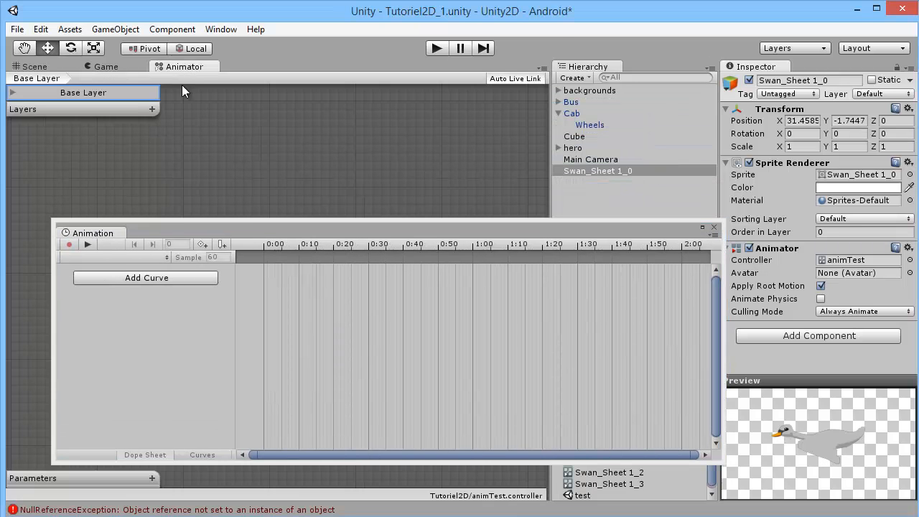
pyautogui.moveTo(244, 224); pyautogui.dragTo(242, 179)
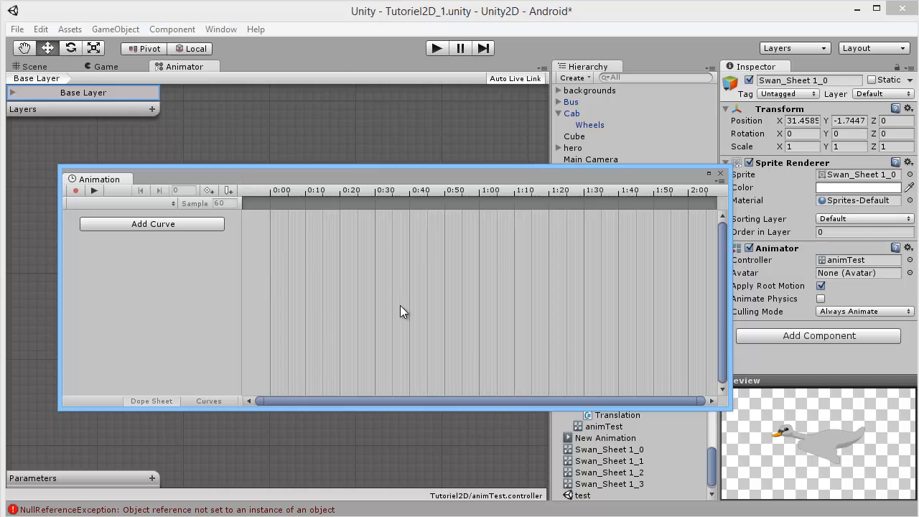
pyautogui.click(29, 65)
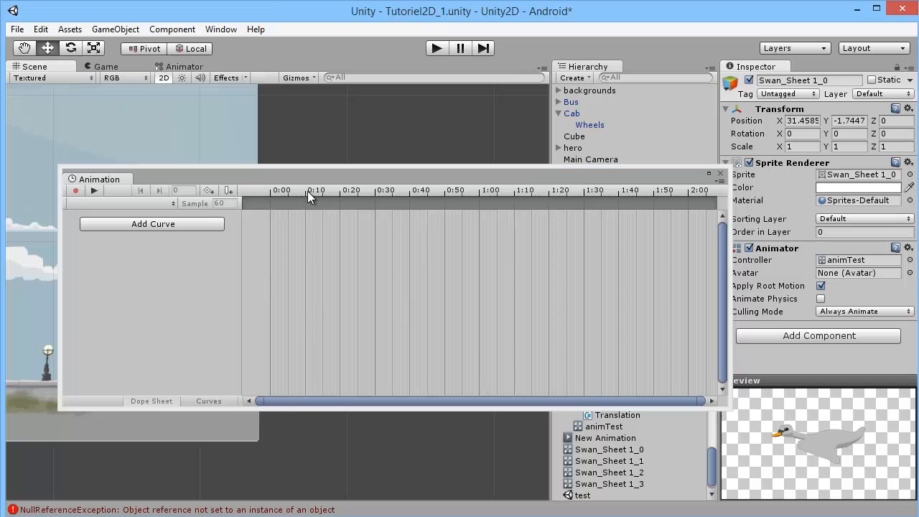
pyautogui.moveTo(586, 180); pyautogui.dragTo(555, 251)
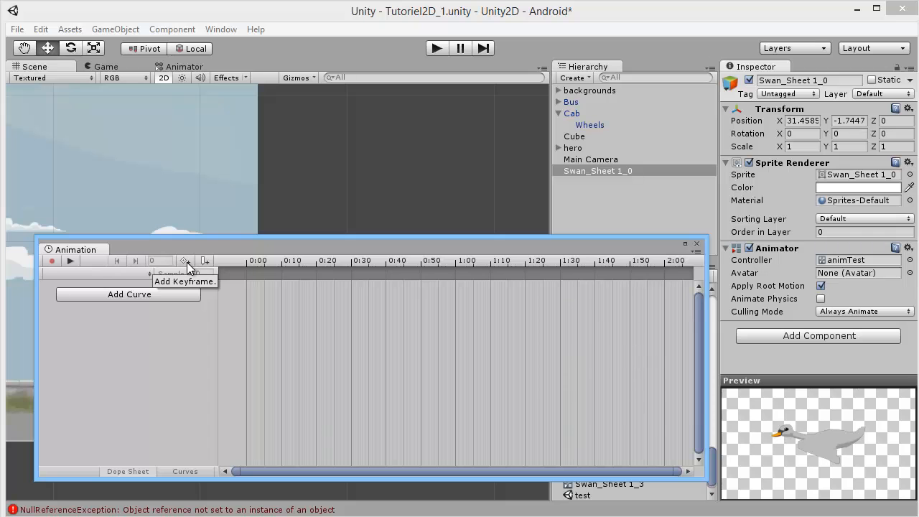
# Create a new animation clip for the swan, saved as anim1.anim in the Assets folder.
pyautogui.click(119, 273)
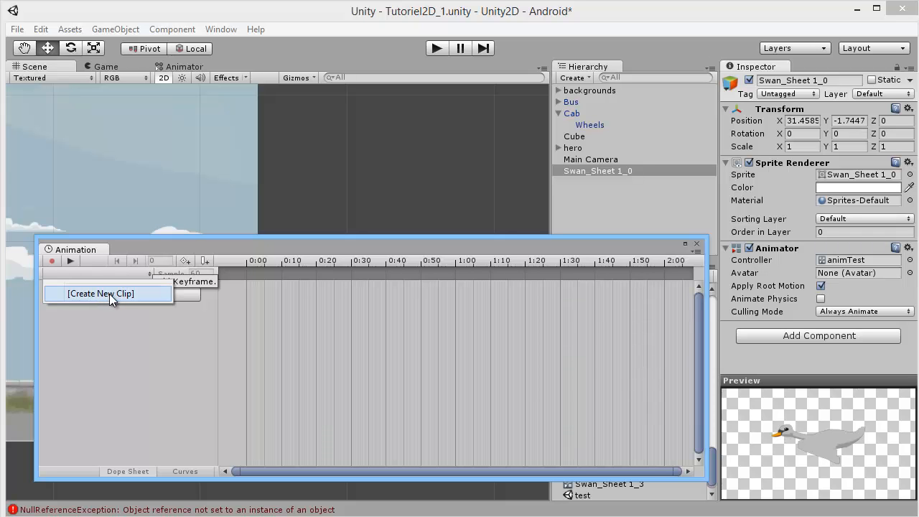
pyautogui.click(112, 294)
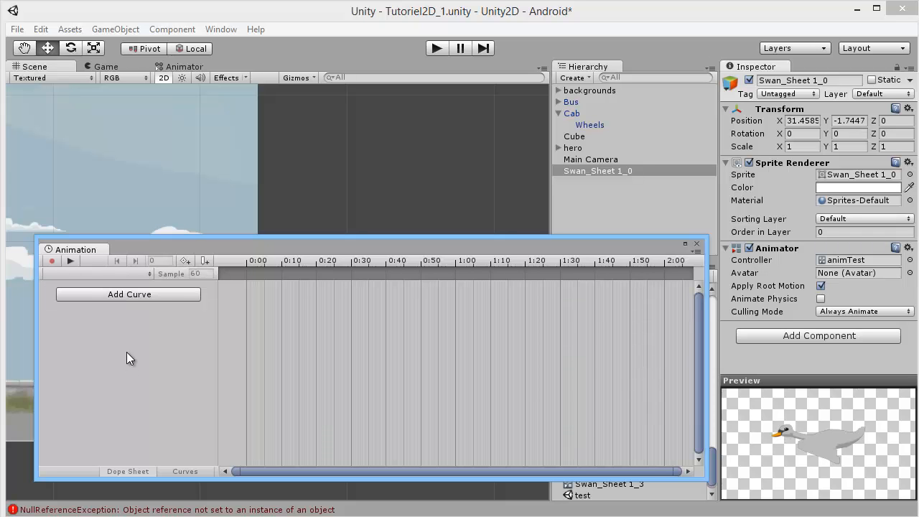
pyautogui.click(100, 272)
pyautogui.click(103, 294)
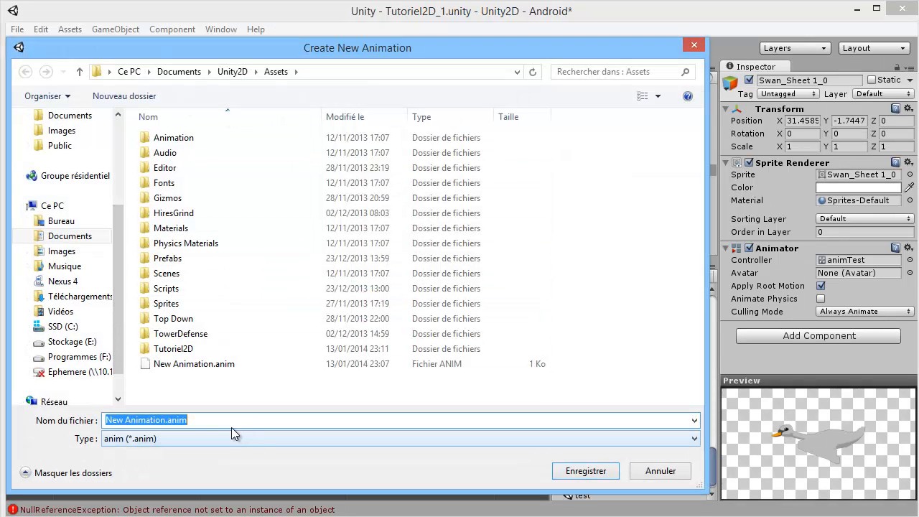
pyautogui.click(164, 420)
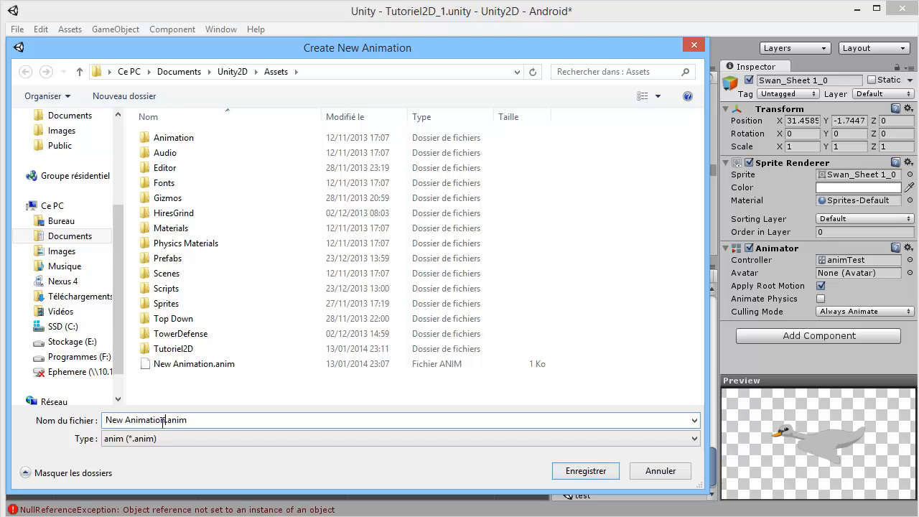
pyautogui.moveTo(163, 419); pyautogui.dragTo(105, 420)
pyautogui.write('anim')
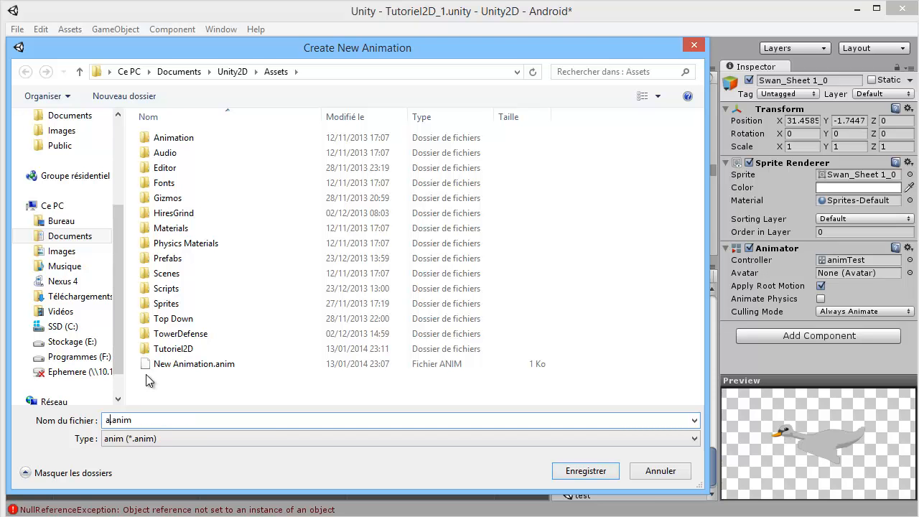
pyautogui.write('1')
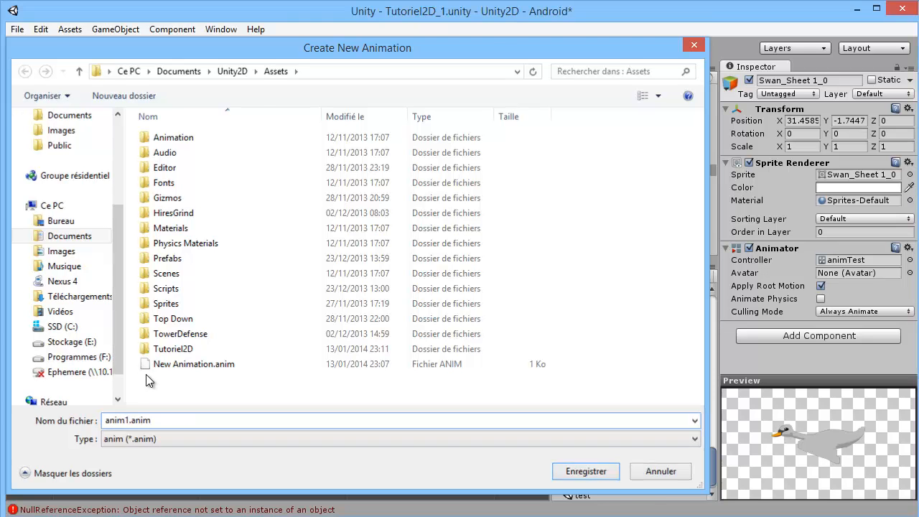
pyautogui.press('Return')
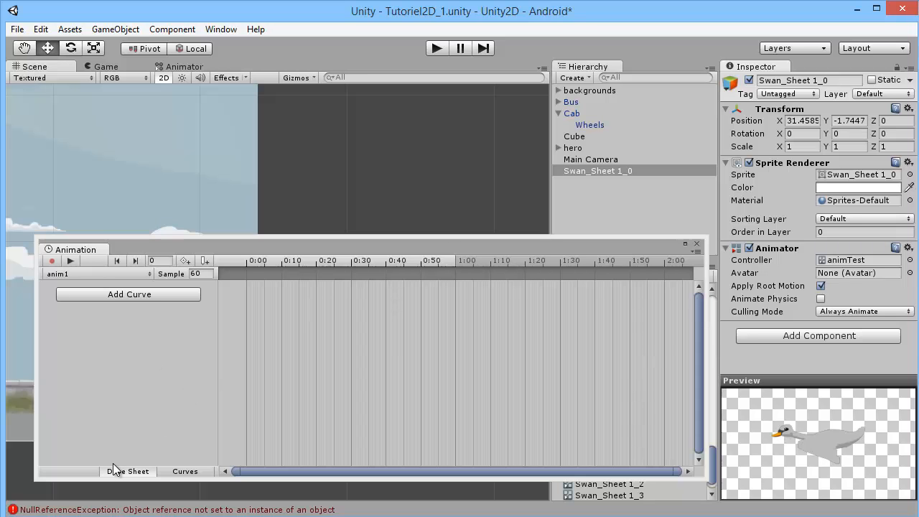
# Look at the Curves view of anim1 and return to its Dope Sheet view.
pyautogui.moveTo(309, 243); pyautogui.dragTo(300, 215)
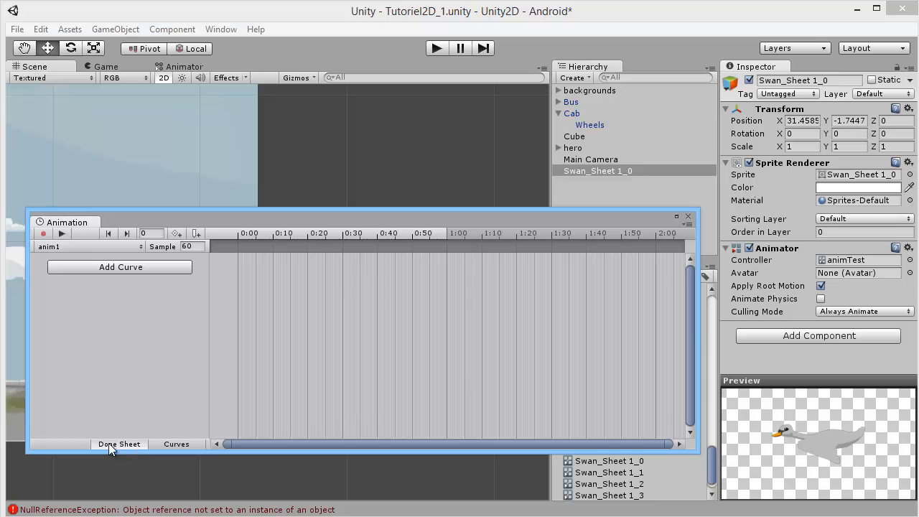
pyautogui.click(170, 445)
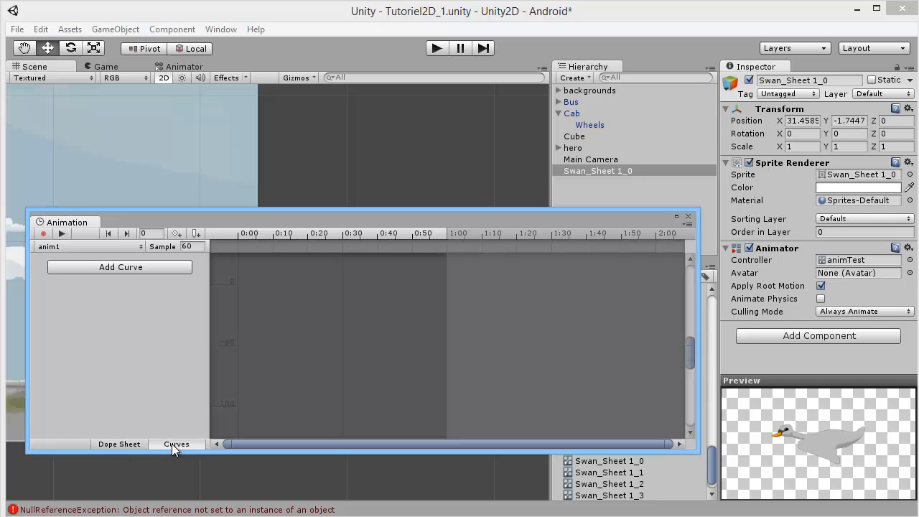
pyautogui.click(118, 445)
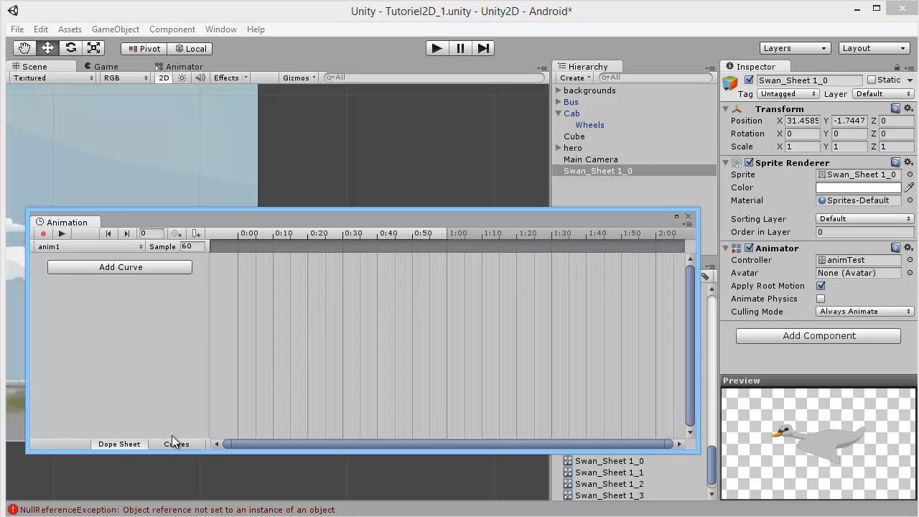
# Move the swan up and to the right in the scene, to about X 39.3, Y 8.7.
pyautogui.click(585, 172)
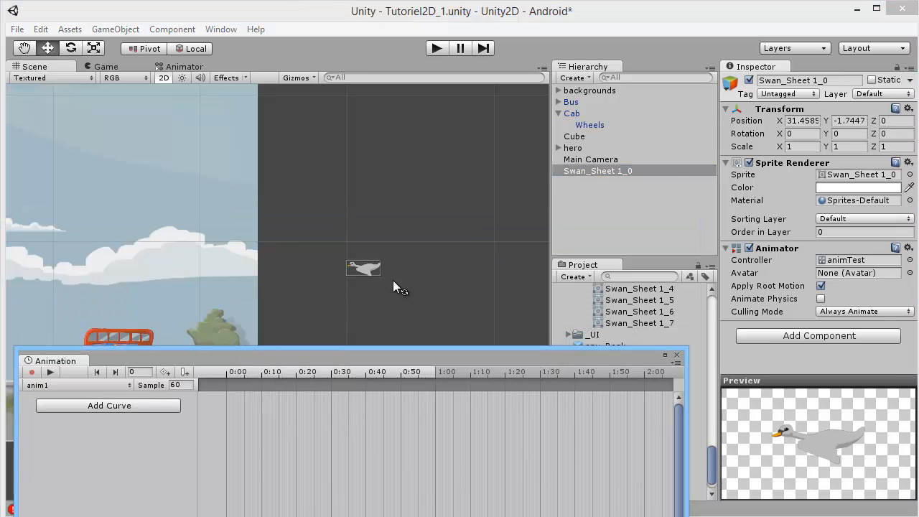
pyautogui.moveTo(393, 280); pyautogui.dragTo(494, 120)
pyautogui.moveTo(399, 360); pyautogui.dragTo(345, 203)
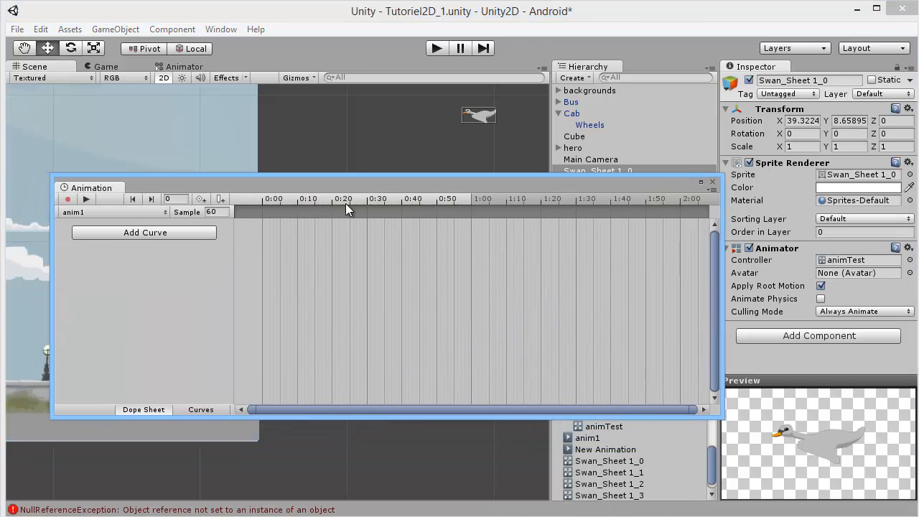
# Turn on recording for anim1 and find the swan_Sheet sprites in the project, with the Animation window moved clear of them.
pyautogui.click(67, 200)
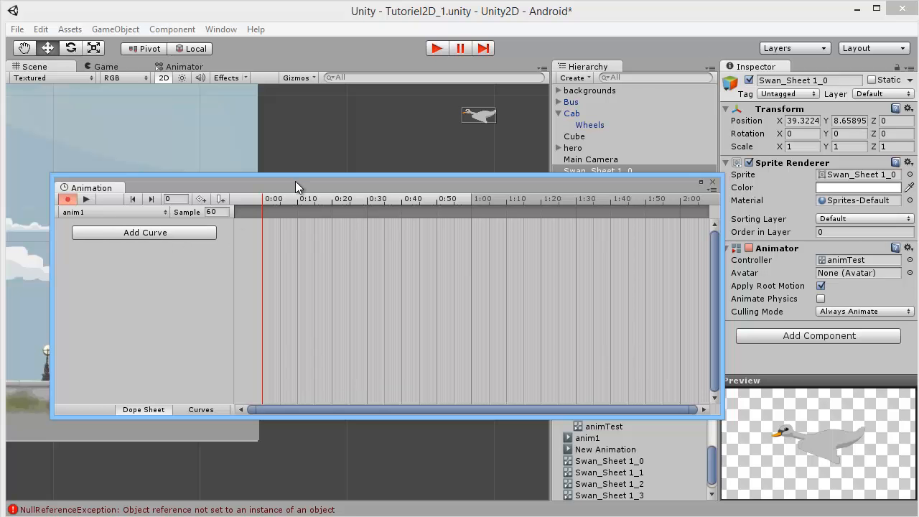
pyautogui.moveTo(295, 182); pyautogui.dragTo(285, 112)
pyautogui.moveTo(710, 460)
pyautogui.mouseDown()
pyautogui.moveTo(707, 468)
pyautogui.moveTo(712, 443)
pyautogui.mouseUp()
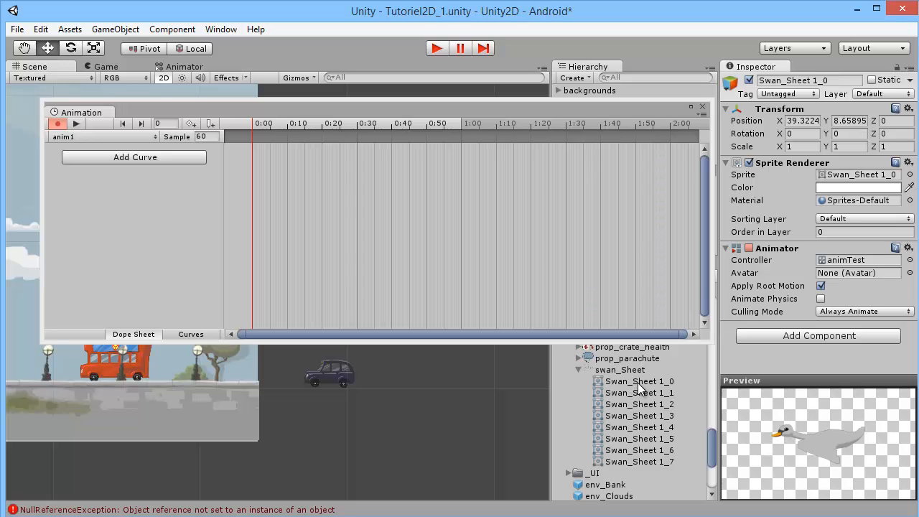
pyautogui.click(637, 383)
pyautogui.click(640, 394)
pyautogui.click(694, 416)
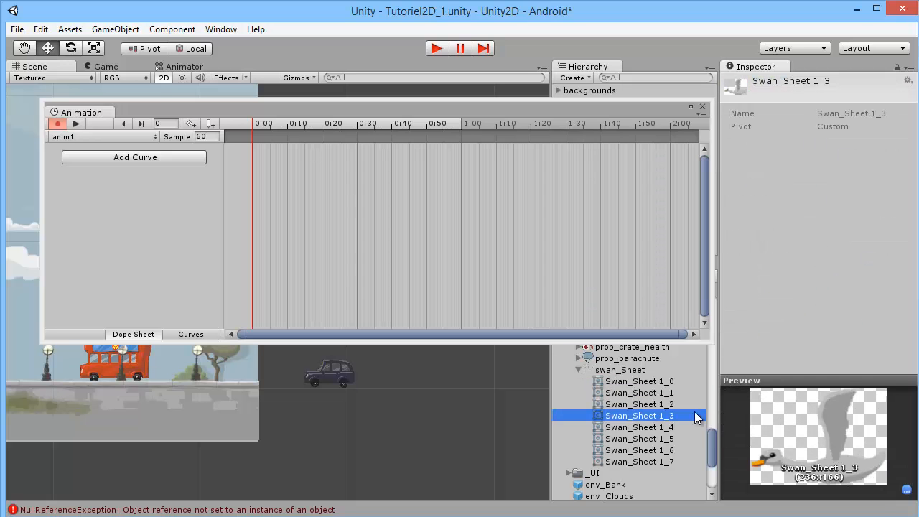
pyautogui.moveTo(707, 445)
pyautogui.mouseDown()
pyautogui.moveTo(708, 468)
pyautogui.moveTo(713, 440)
pyautogui.moveTo(703, 431)
pyautogui.mouseUp()
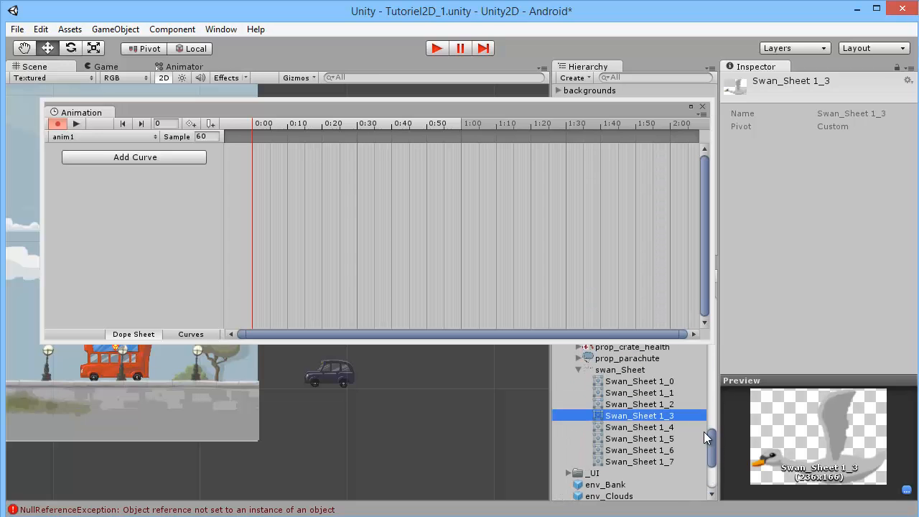
# Add all eight sprites, Swan_Sheet 1_0 to Swan_Sheet 1_7, to the anim1 timeline starting at 0:00.
pyautogui.click(632, 382)
pyautogui.keyDown('shift'); pyautogui.click(631, 462); pyautogui.keyUp('shift')
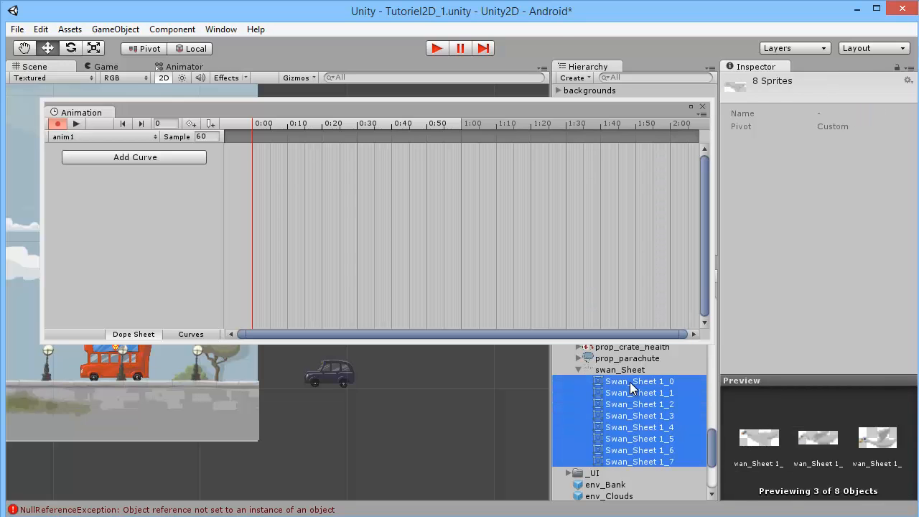
pyautogui.moveTo(629, 382); pyautogui.dragTo(252, 141)
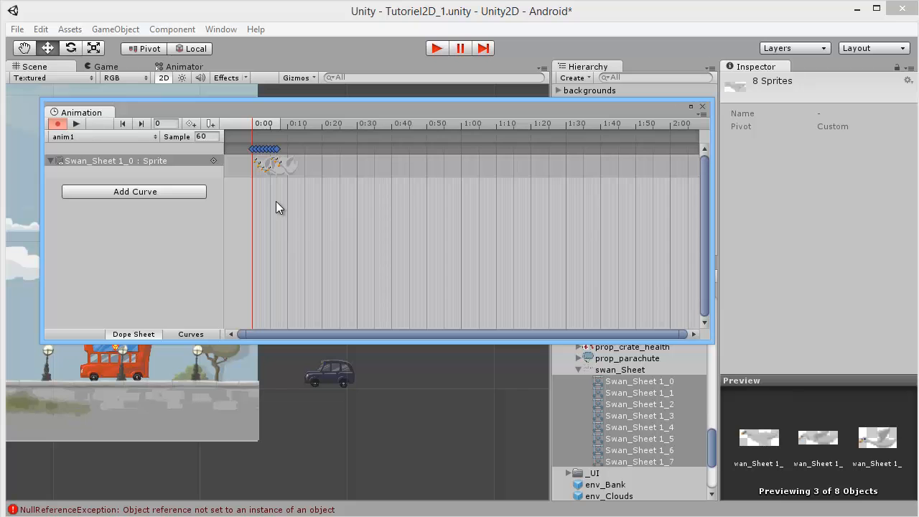
pyautogui.scroll(8, 272, 194)
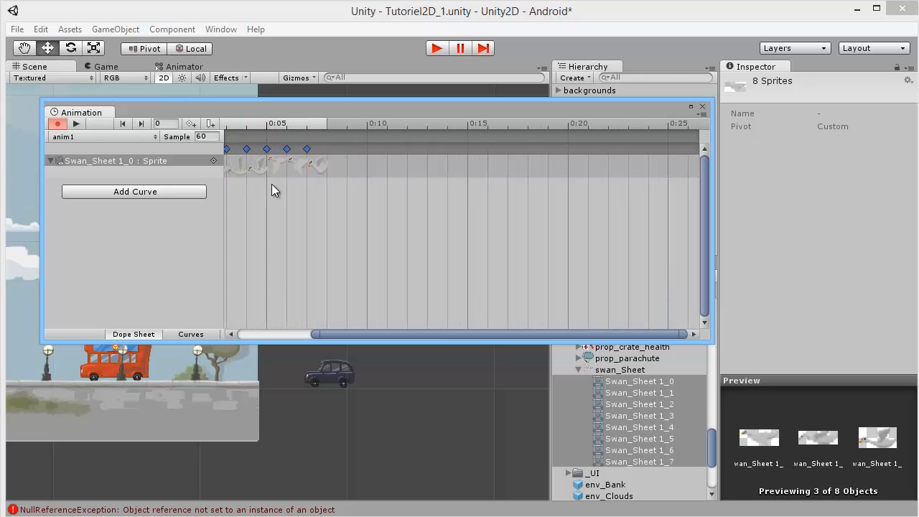
pyautogui.moveTo(328, 199); pyautogui.dragTo(423, 245, button='middle')
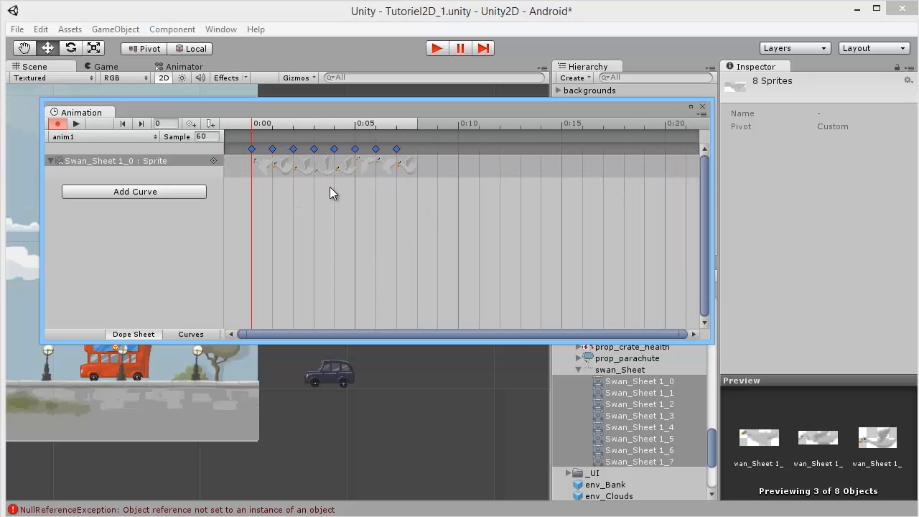
pyautogui.scroll(2, 329, 188)
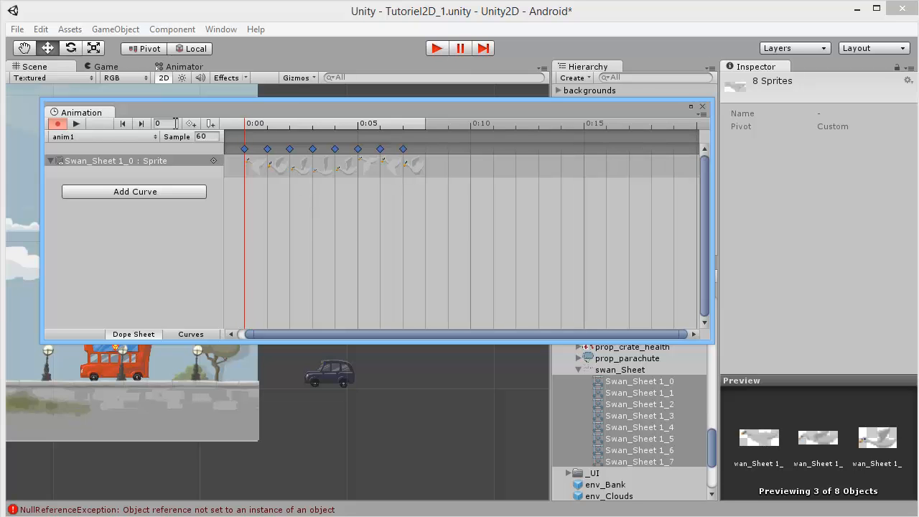
# Preview the playback of anim1, stop it and delete all sprite keyframes from the timeline.
pyautogui.click(77, 122)
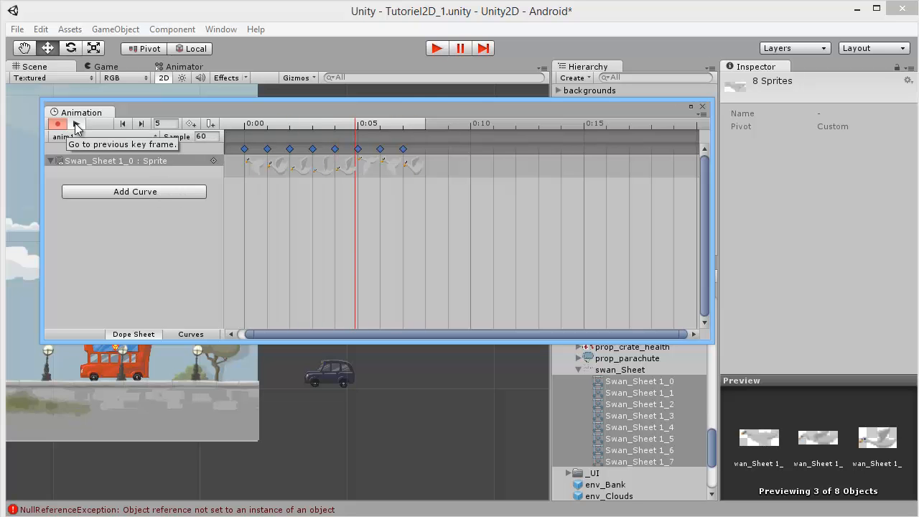
pyautogui.click(77, 123)
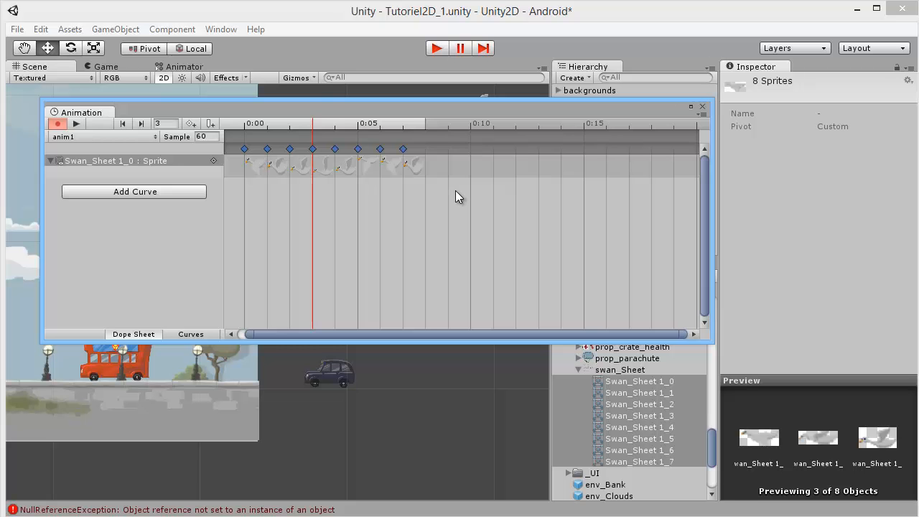
pyautogui.press('Delete')
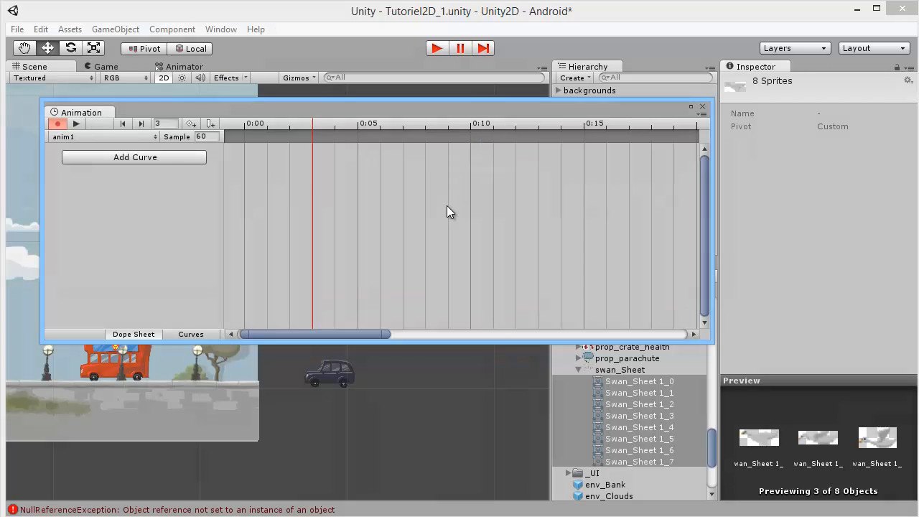
# With recording turned on for anim1, place the Swan_Sheet 1_0 sprite on the empty timeline at 0:00.
pyautogui.click(616, 381)
pyautogui.scroll(-5, 285, 214)
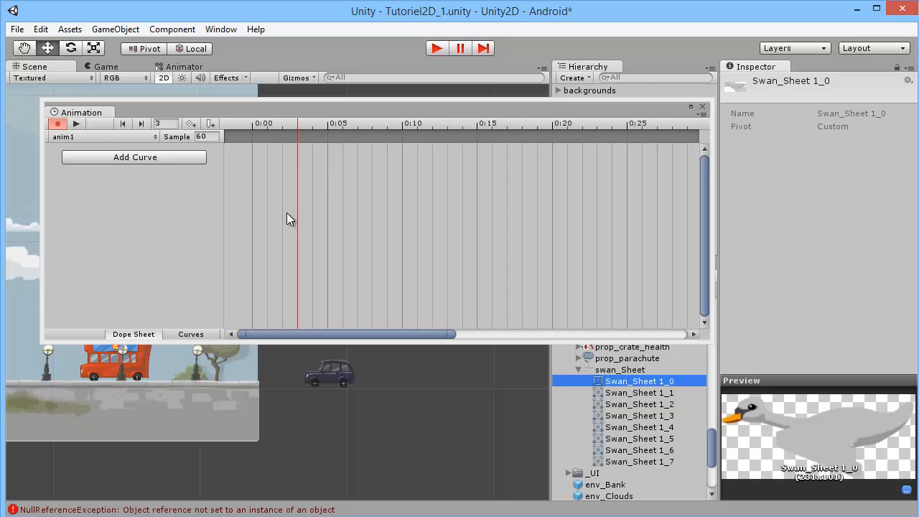
pyautogui.scroll(-8, 287, 213)
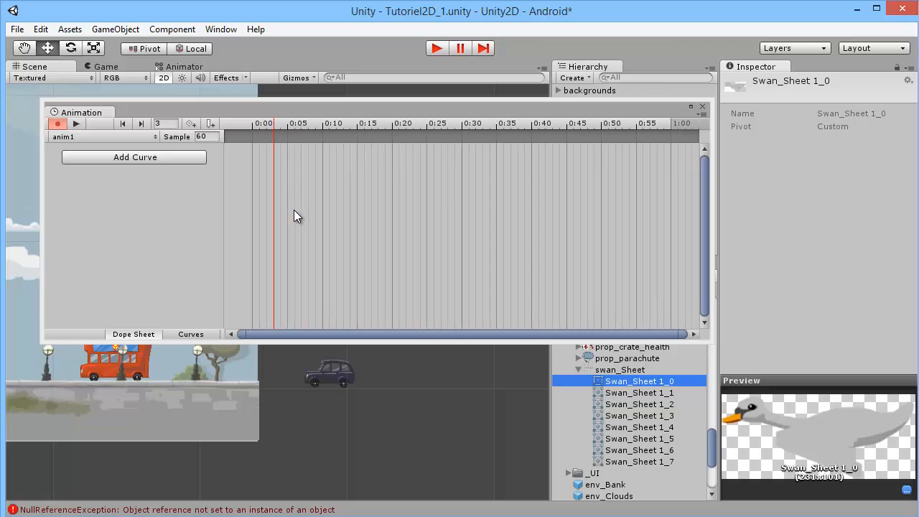
pyautogui.scroll(-1, 280, 194)
pyautogui.click(66, 126)
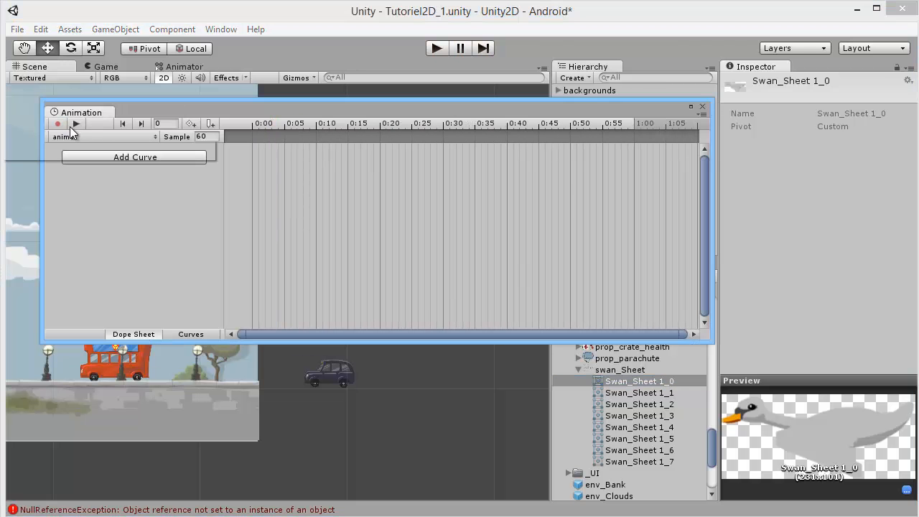
pyautogui.click(72, 126)
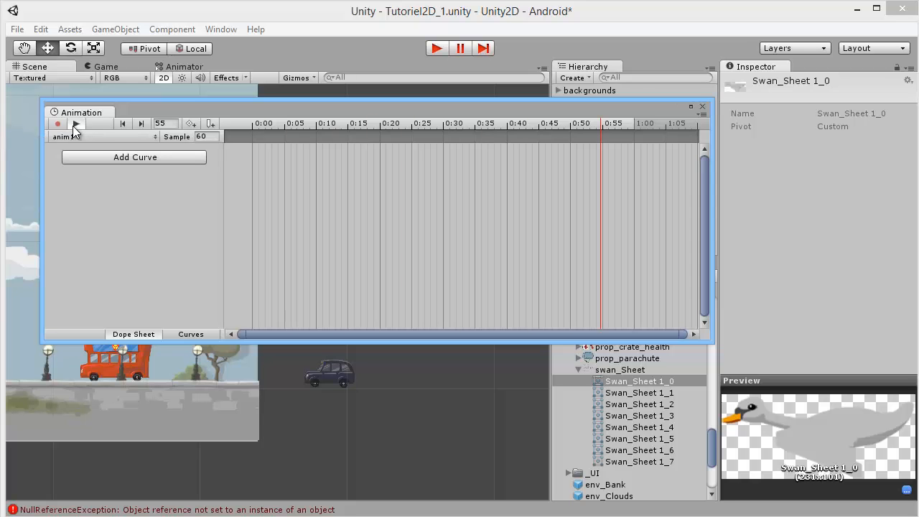
pyautogui.click(60, 123)
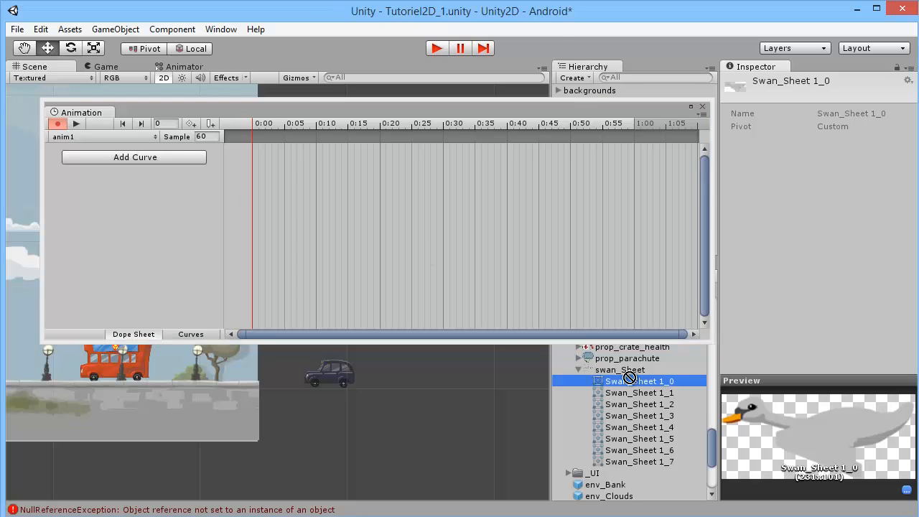
pyautogui.moveTo(635, 381); pyautogui.dragTo(337, 201)
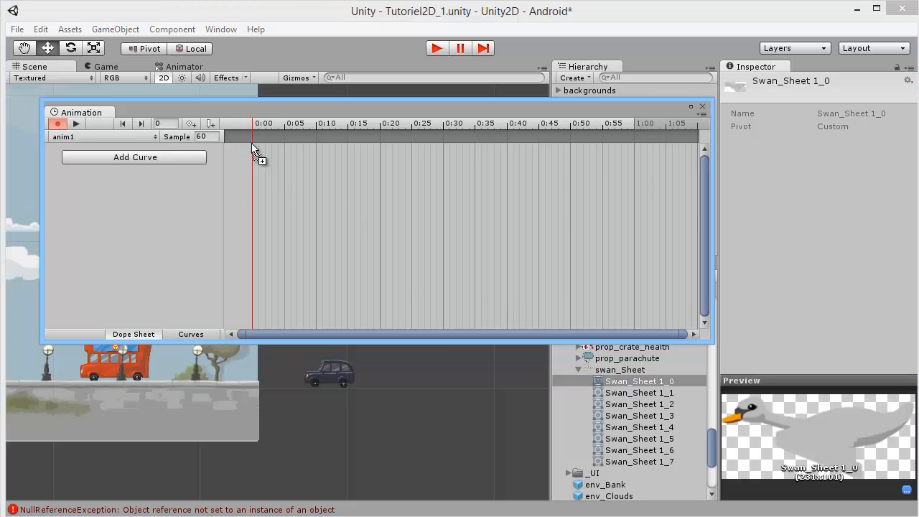
pyautogui.moveTo(252, 143); pyautogui.dragTo(253, 143)
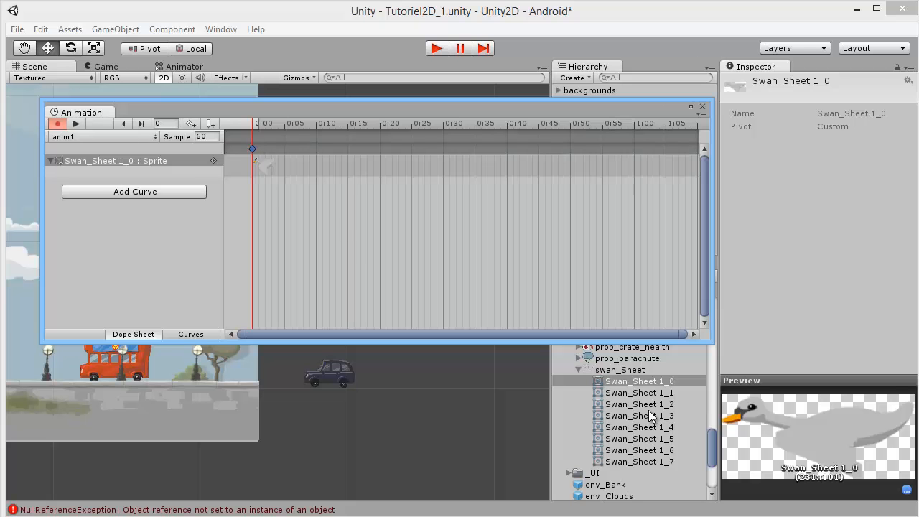
# Add Swan_Sheet 1_1 to Swan_Sheet 1_7 to the anim1 timeline one by one, every five frames from 0:05 to 0:35.
pyautogui.moveTo(656, 394); pyautogui.dragTo(274, 186)
pyautogui.moveTo(286, 149); pyautogui.dragTo(285, 149)
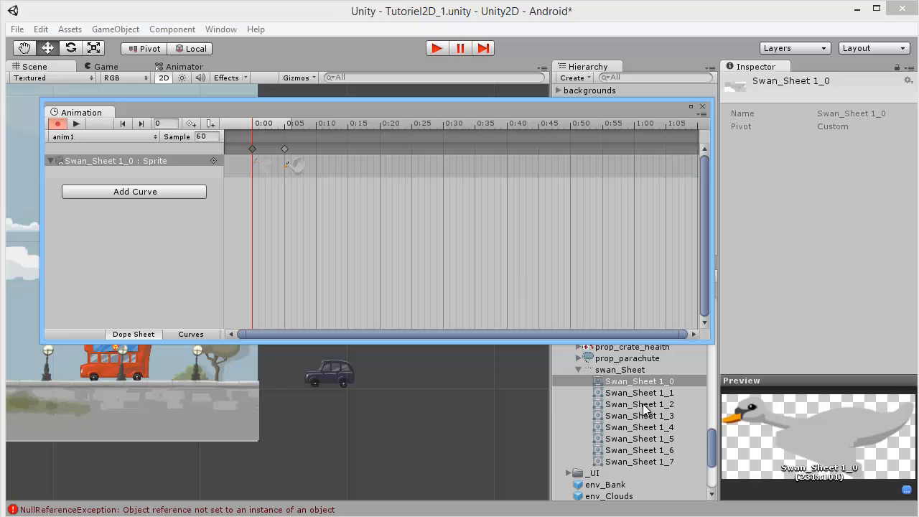
pyautogui.moveTo(642, 404); pyautogui.dragTo(317, 149)
pyautogui.moveTo(638, 426); pyautogui.dragTo(350, 151)
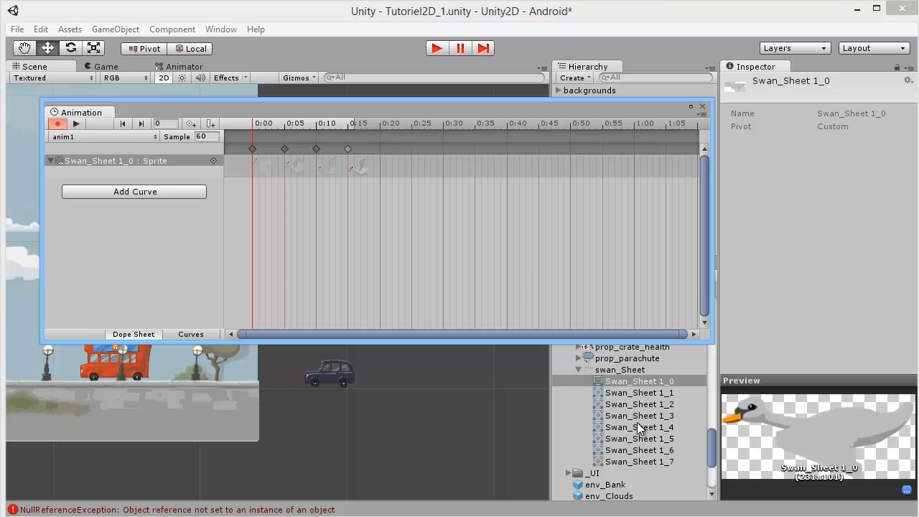
pyautogui.moveTo(637, 423); pyautogui.dragTo(381, 149)
pyautogui.moveTo(670, 438); pyautogui.dragTo(412, 148)
pyautogui.moveTo(670, 456); pyautogui.dragTo(459, 179)
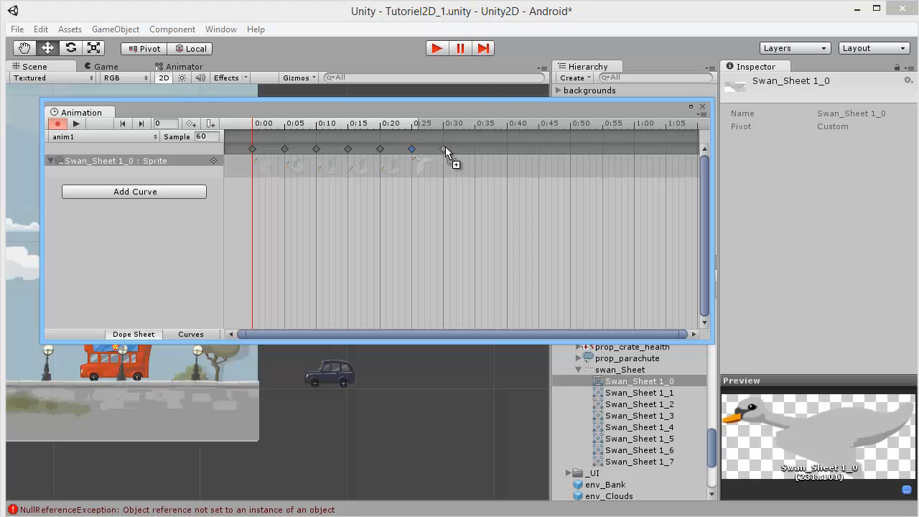
pyautogui.moveTo(649, 460); pyautogui.dragTo(475, 151)
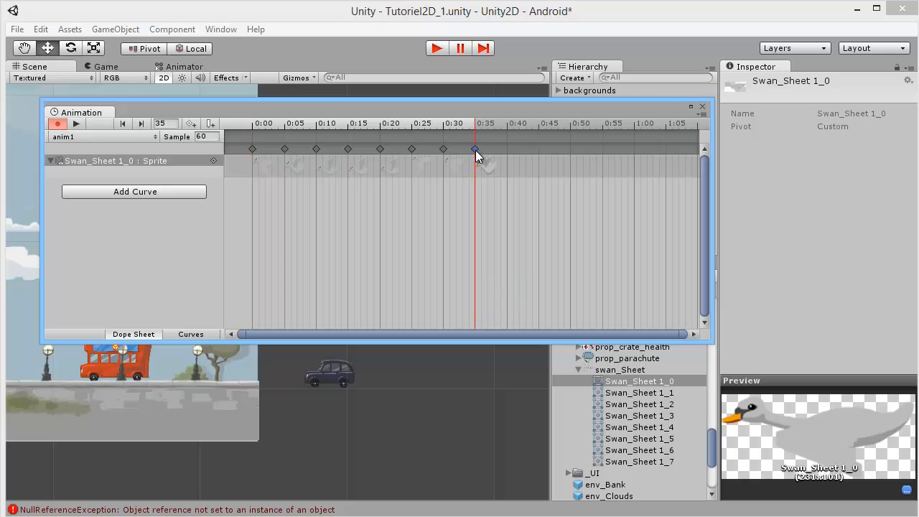
# Preview the anim1 playback on the selected Swan_Sheet 1_0 object, with the Animation window moved clear of the swan.
pyautogui.click(79, 124)
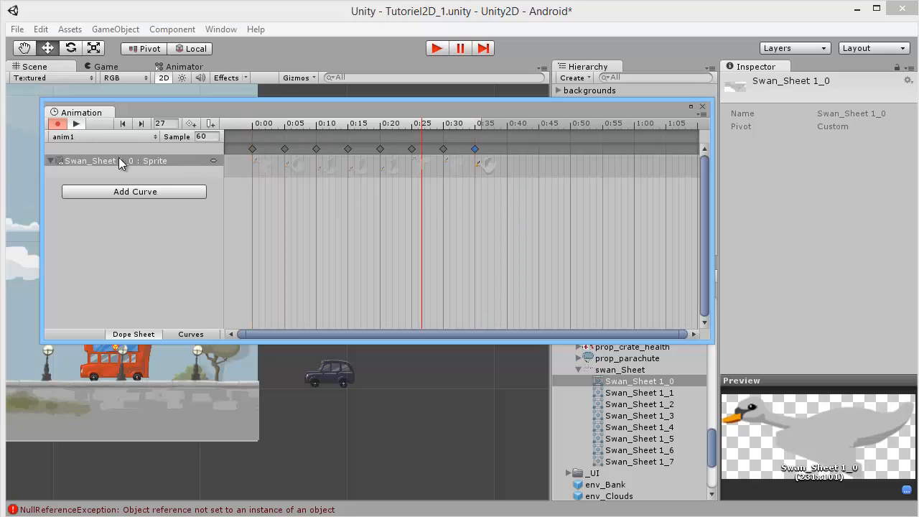
pyautogui.click(76, 124)
pyautogui.moveTo(412, 112); pyautogui.dragTo(415, 248)
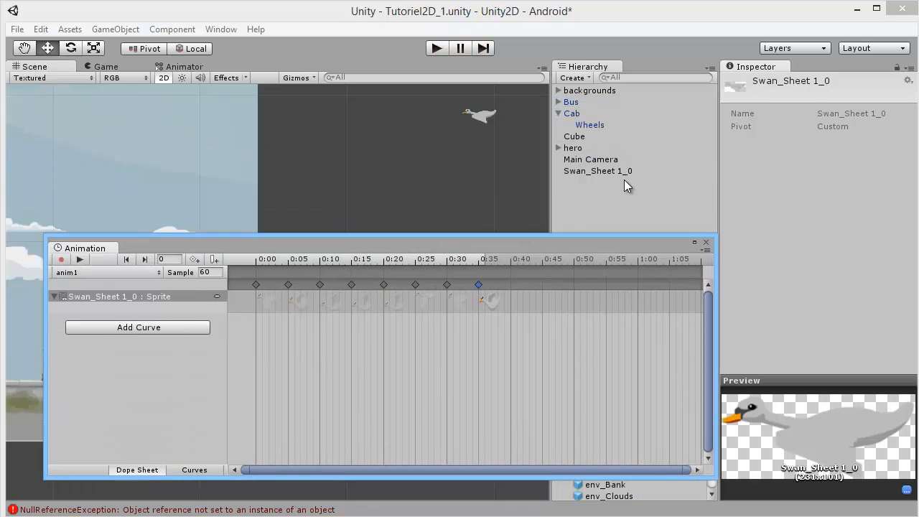
pyautogui.click(618, 171)
pyautogui.moveTo(517, 243); pyautogui.dragTo(479, 152)
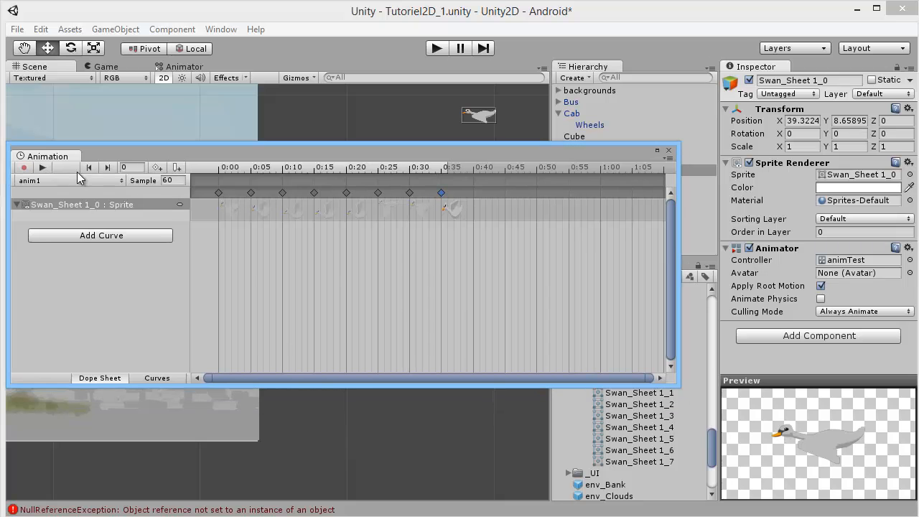
pyautogui.click(42, 168)
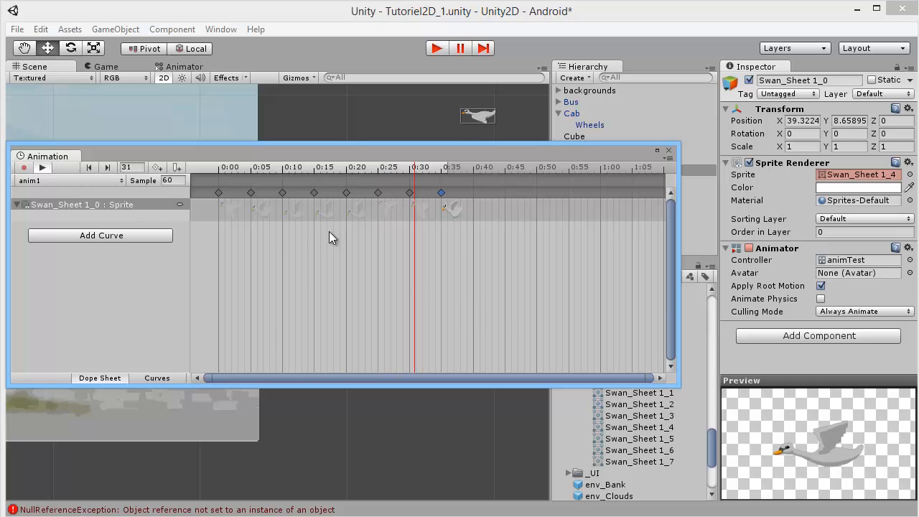
# Look at the Curves view of anim1, return to the Dope Sheet and close the Animation window.
pyautogui.click(158, 378)
pyautogui.click(105, 377)
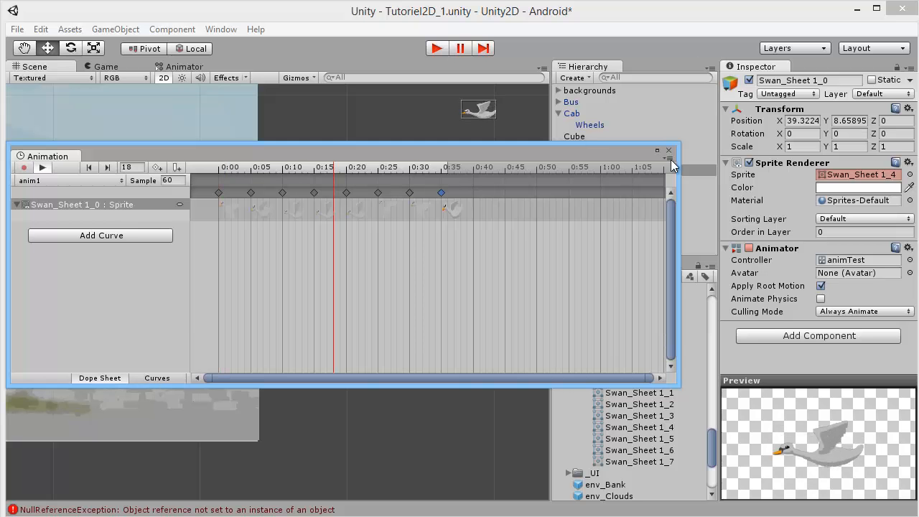
pyautogui.click(668, 152)
# Run the game, watch the swan in the Scene view and stop the run.
pyautogui.click(437, 48)
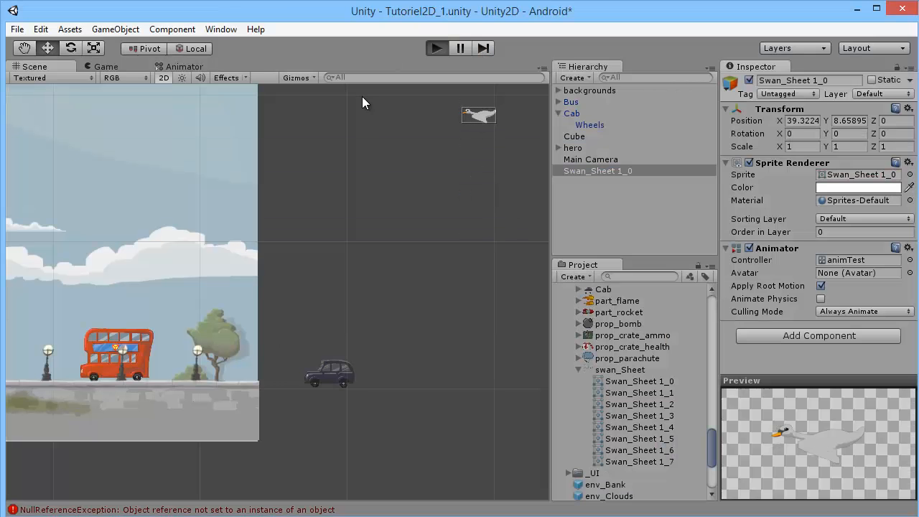
pyautogui.hotkey('ctrl', 'p')
pyautogui.click(42, 64)
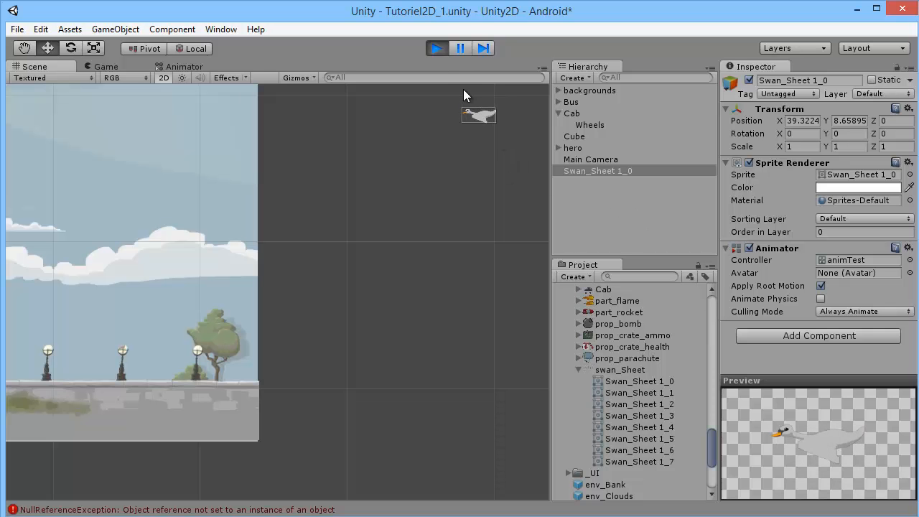
pyautogui.click(437, 50)
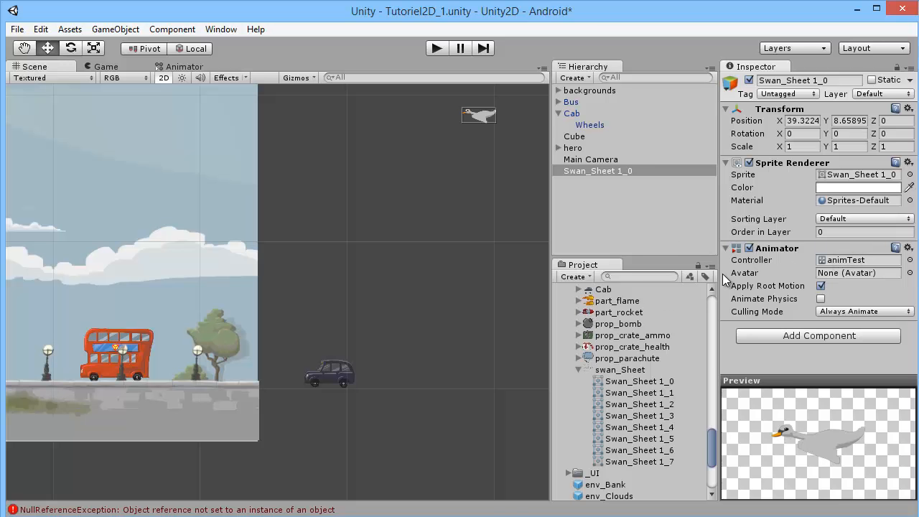
# Open the swan's animTest controller in the Animator and move the anim1 state above Any State.
pyautogui.doubleClick(835, 266)
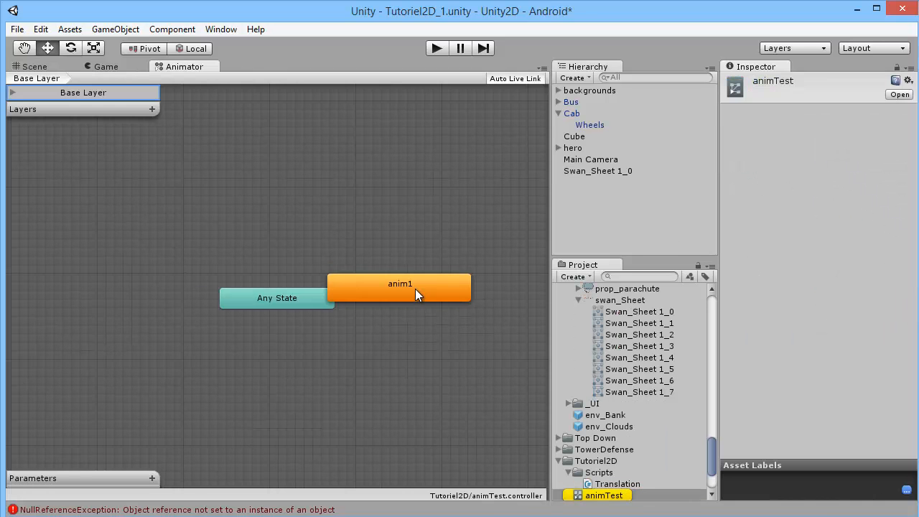
pyautogui.moveTo(415, 289); pyautogui.dragTo(283, 228)
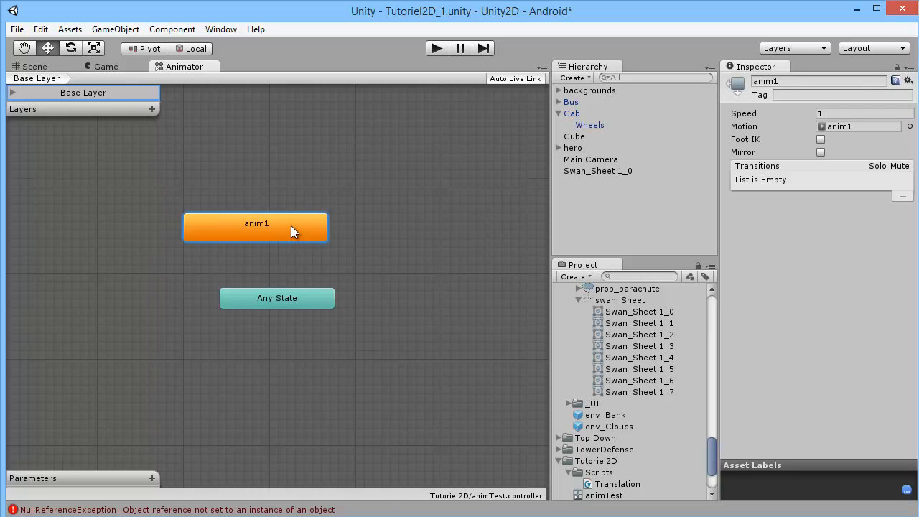
pyautogui.scroll(-3, 291, 231)
pyautogui.scroll(4, 292, 231)
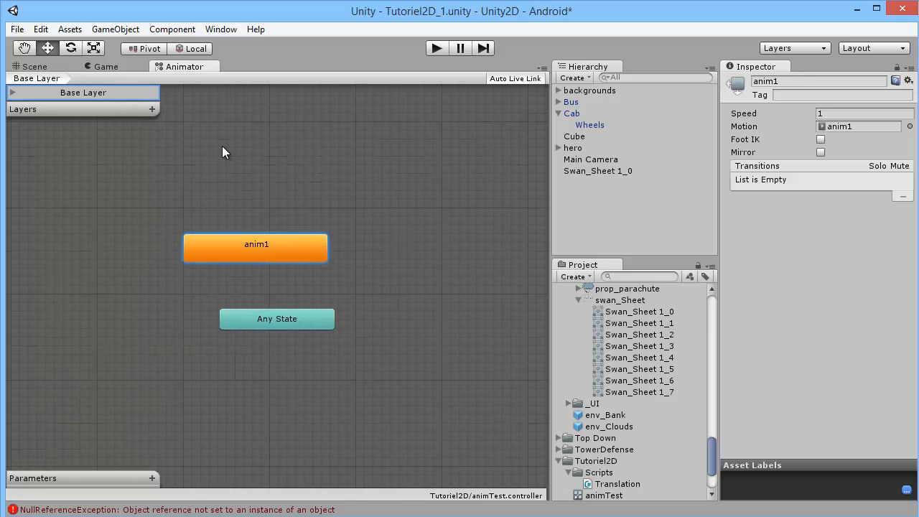
pyautogui.moveTo(269, 251); pyautogui.dragTo(248, 230)
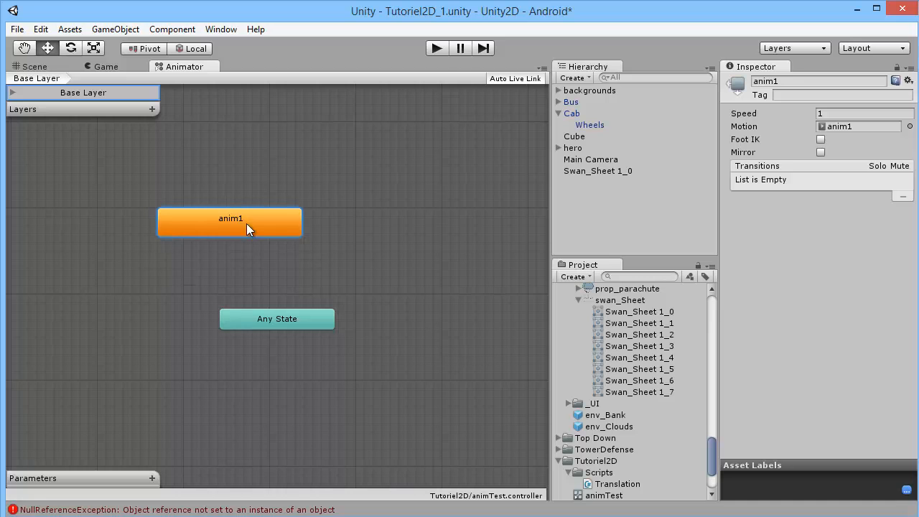
# Run the game, check the anim1 state's progress in the Animator and the swan in the scene, and stop the run.
pyautogui.click(435, 48)
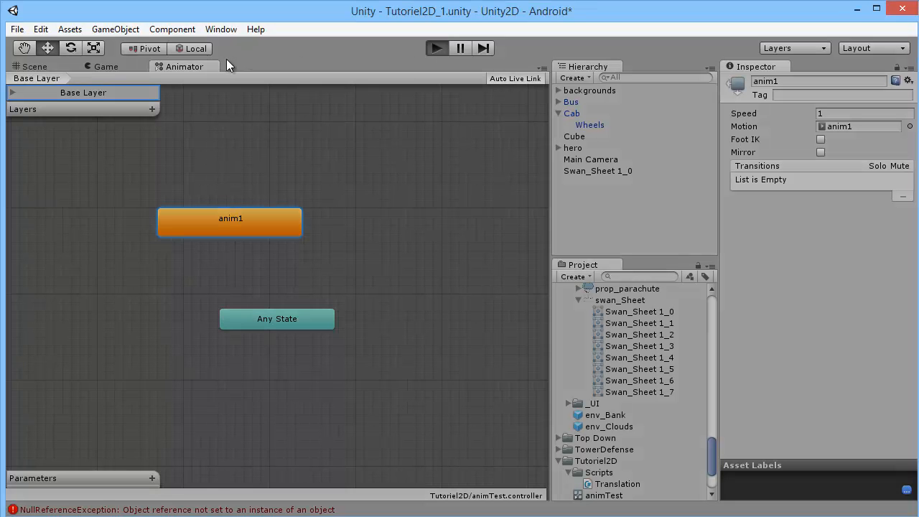
pyautogui.click(202, 64)
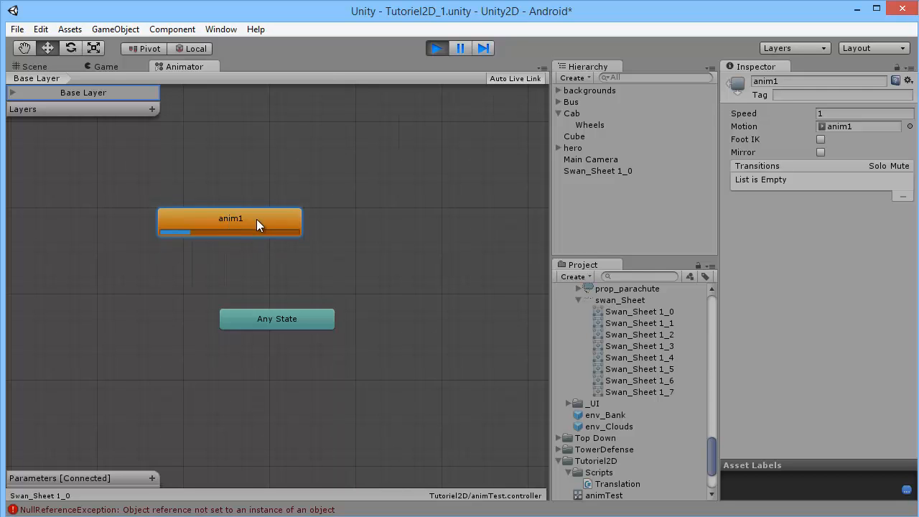
pyautogui.click(34, 67)
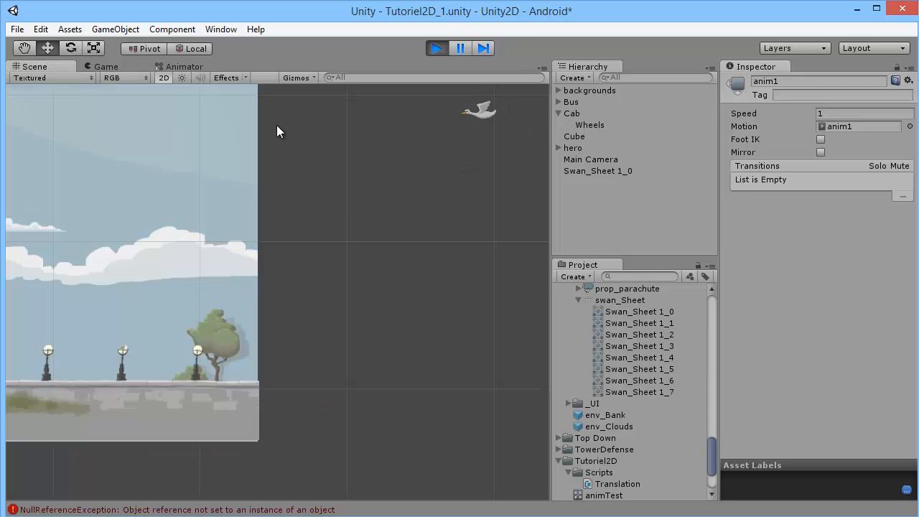
pyautogui.click(180, 66)
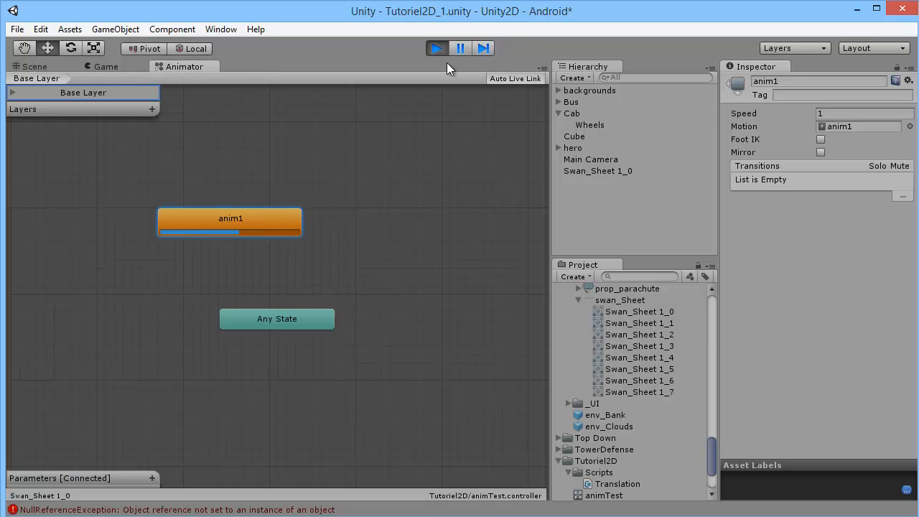
pyautogui.hotkey('ctrl', 'p')
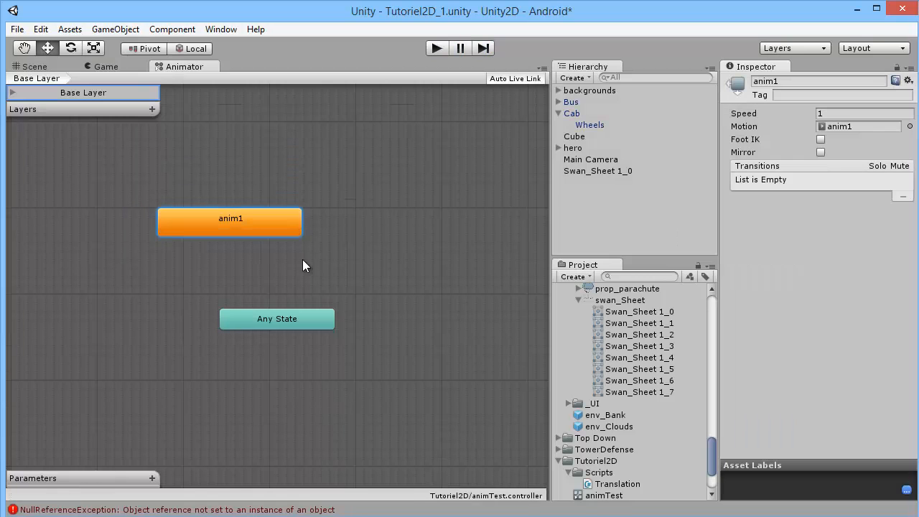
# Create a transition from Any State to anim1, inspect its settings and preview, and deselect it.
pyautogui.rightClick(266, 317)
pyautogui.click(319, 325)
pyautogui.click(239, 230)
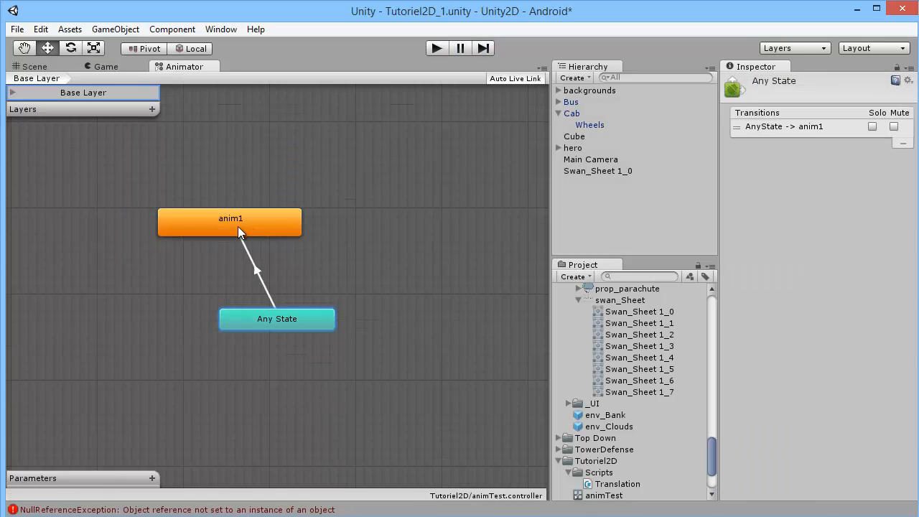
pyautogui.click(261, 278)
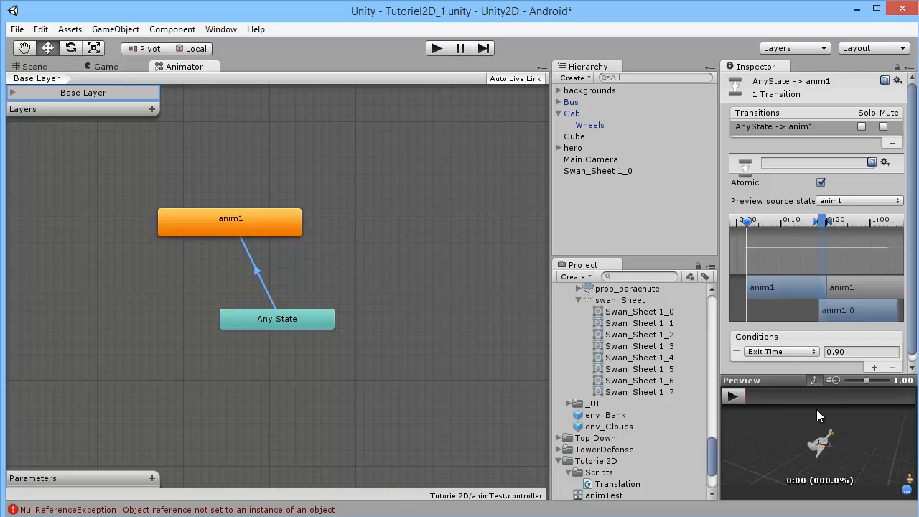
pyautogui.moveTo(826, 444); pyautogui.dragTo(555, 267)
pyautogui.click(138, 373)
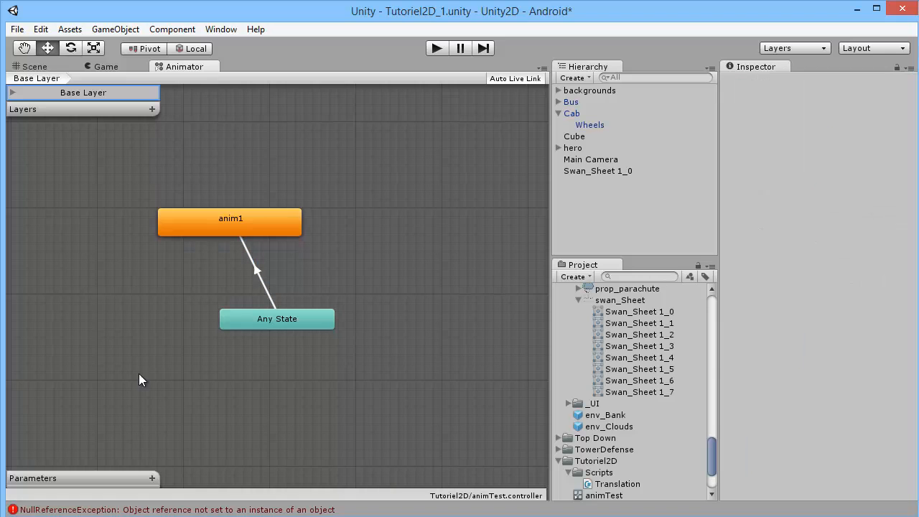
# Add a Bool parameter named canfly to the animTest controller.
pyautogui.click(152, 478)
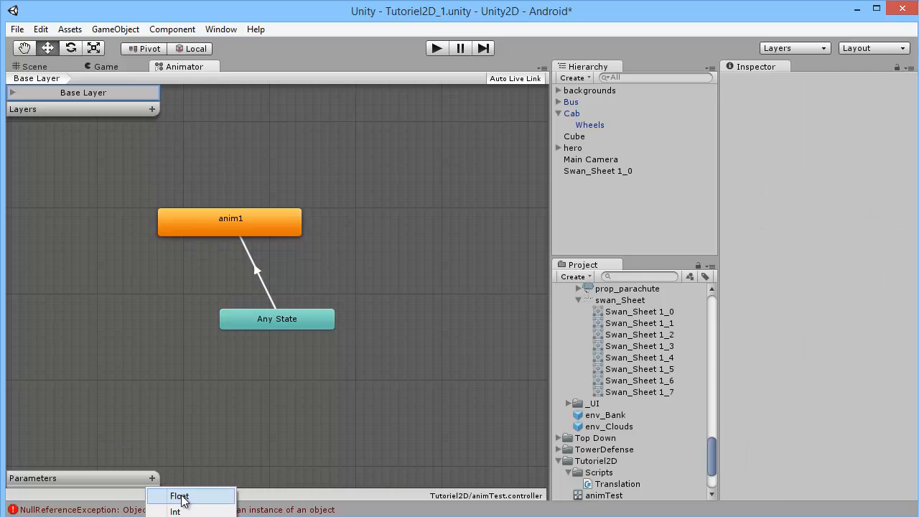
pyautogui.click(180, 516)
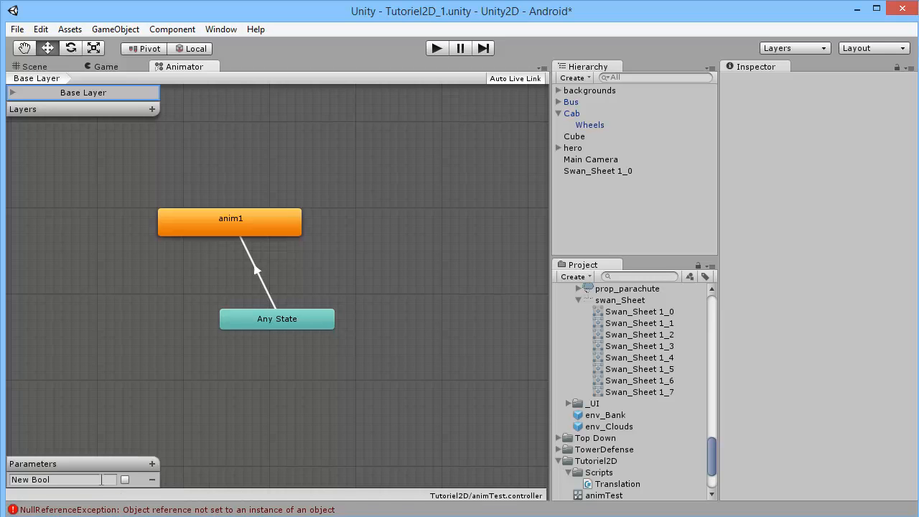
pyautogui.click(57, 480)
pyautogui.write('canfly')
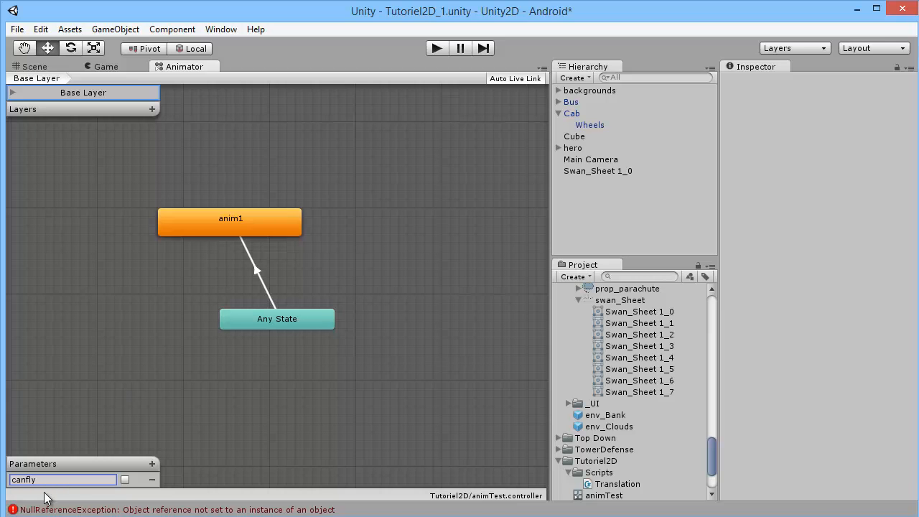
# Set the condition of the Any State to anim1 transition to canfly being true.
pyautogui.click(257, 276)
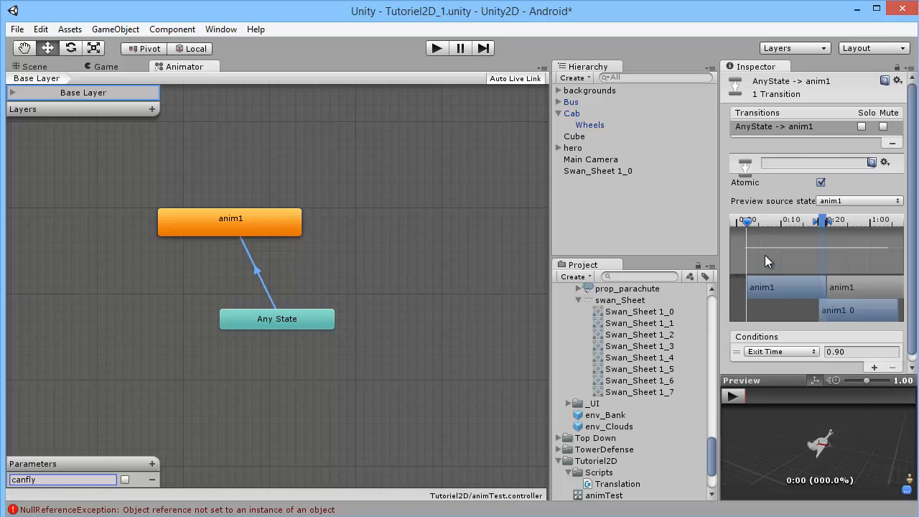
pyautogui.click(783, 352)
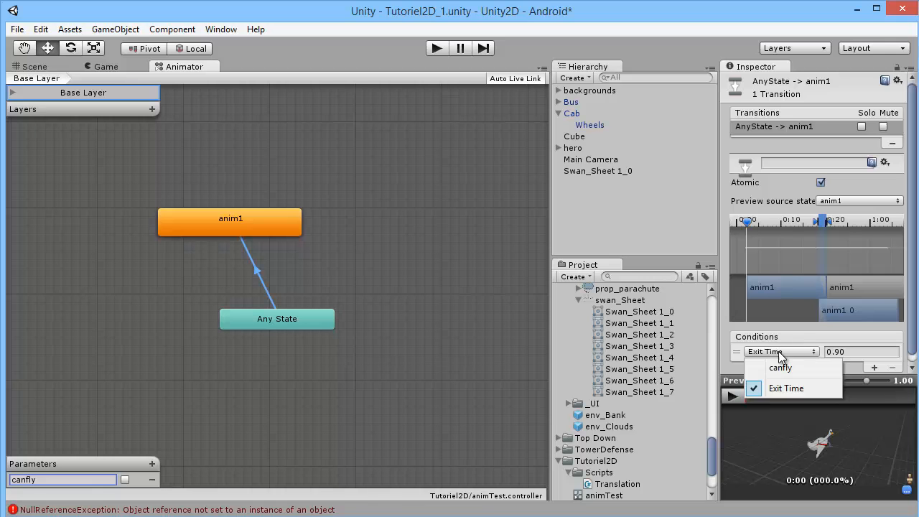
pyautogui.click(781, 367)
pyautogui.scroll(-1, 844, 352)
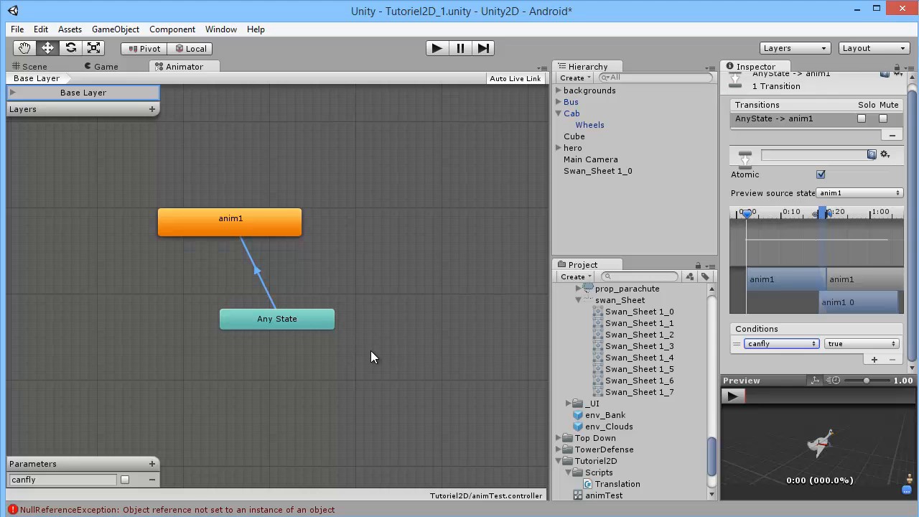
# Switch to the browser, examine the Animator.SetBool scripting reference and the Animator class functions, and close that page.
pyautogui.hotkey('alt', 'Tab')
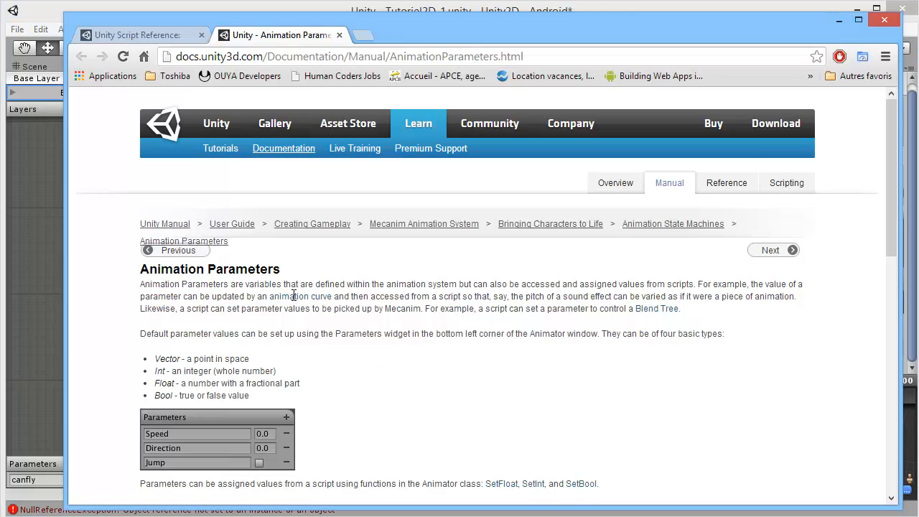
pyautogui.click(158, 37)
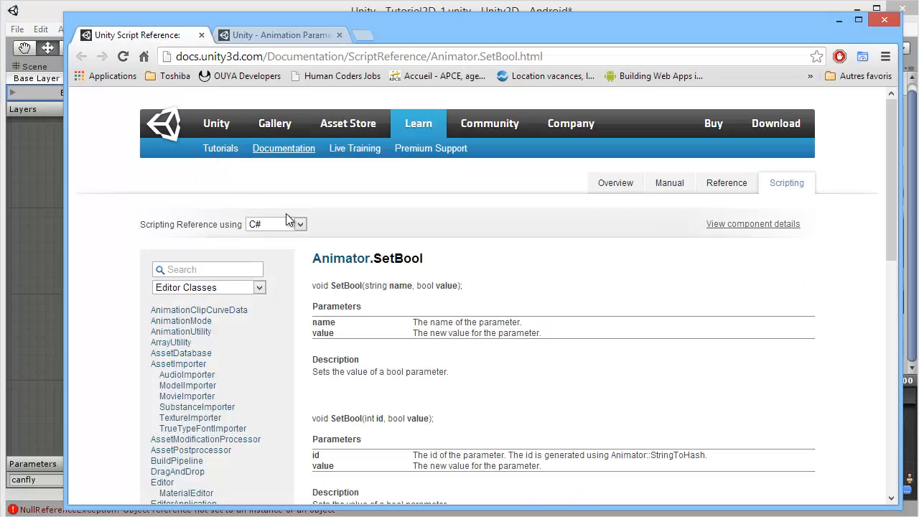
pyautogui.scroll(-4, 455, 273)
pyautogui.scroll(4, 420, 277)
pyautogui.moveTo(382, 259); pyautogui.dragTo(425, 262)
pyautogui.scroll(-1, 424, 287)
pyautogui.click(321, 187)
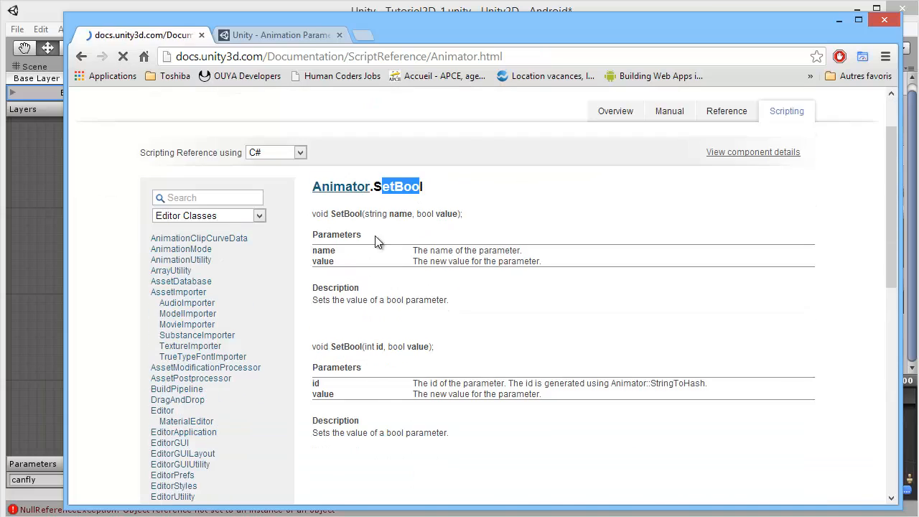
pyautogui.scroll(-6, 371, 245)
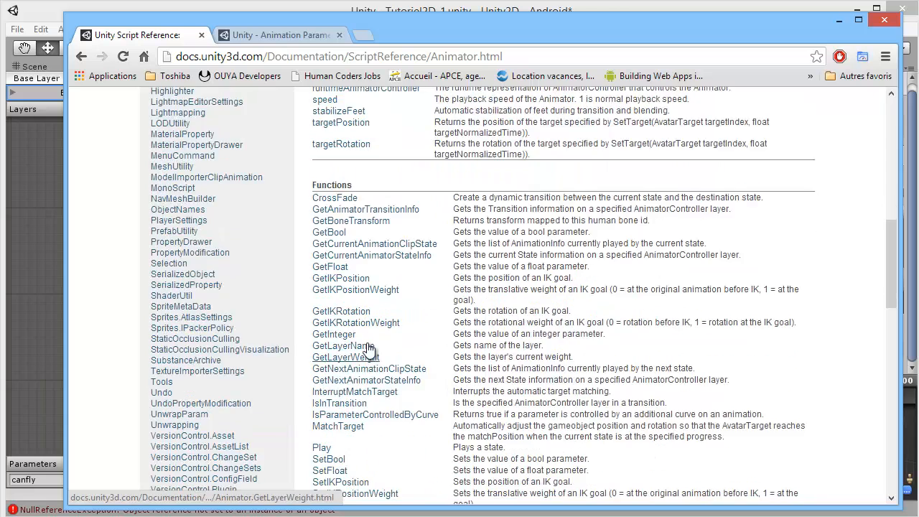
pyautogui.scroll(8, 407, 342)
pyautogui.click(202, 36)
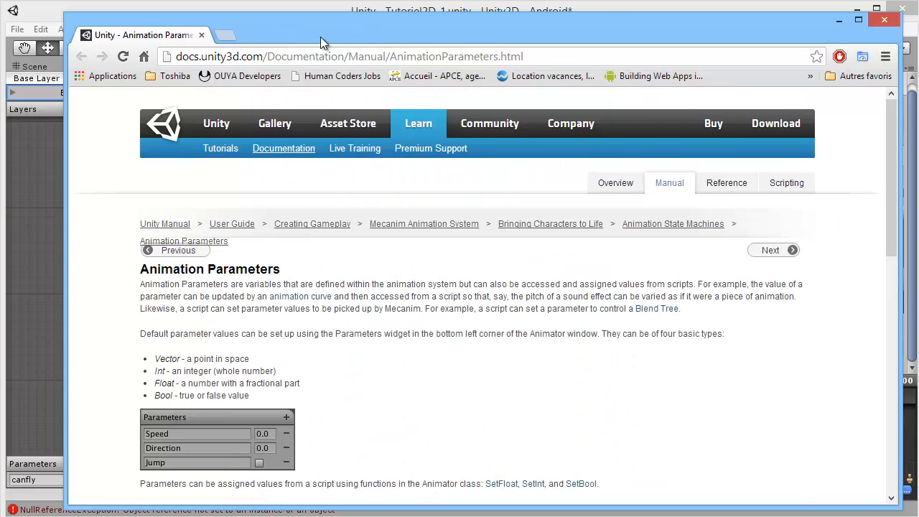
# Read the Animation Parameters manual page from the parameter types to the Animator variable declaration in the example script.
pyautogui.moveTo(320, 37); pyautogui.dragTo(288, 28)
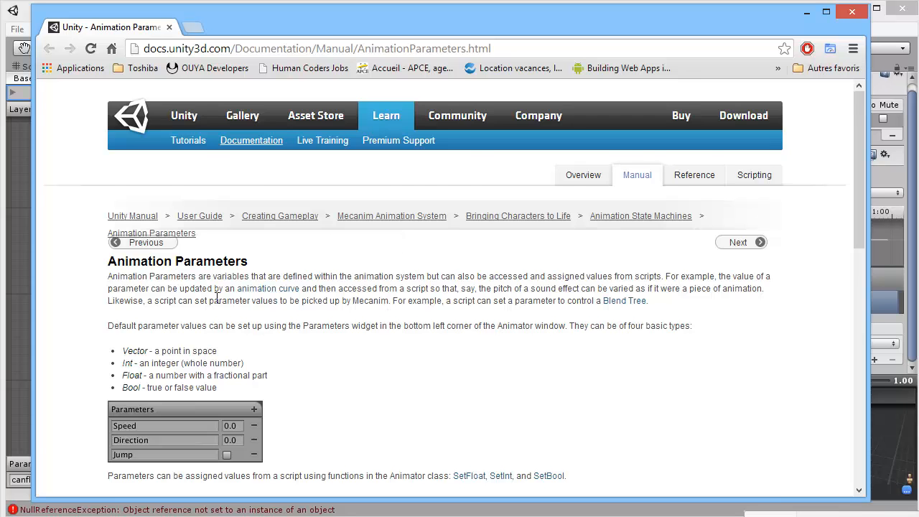
pyautogui.scroll(-1, 196, 290)
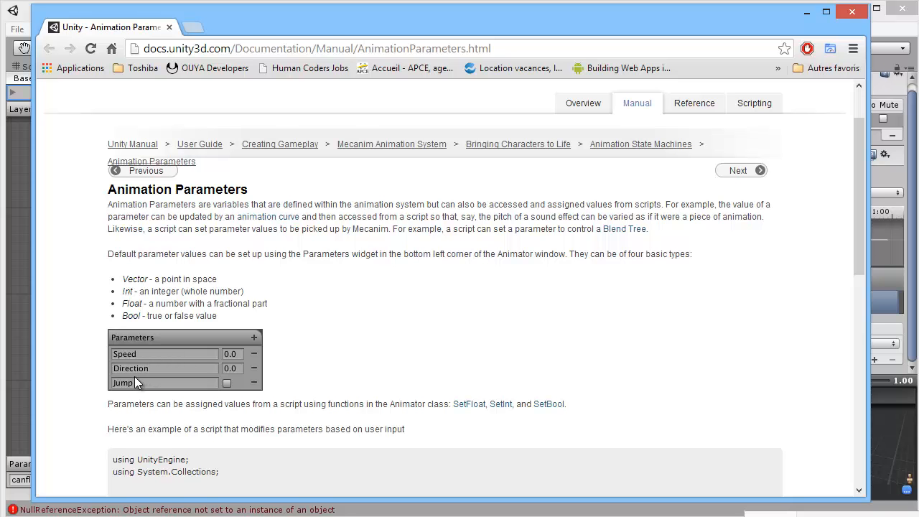
pyautogui.scroll(-1, 315, 318)
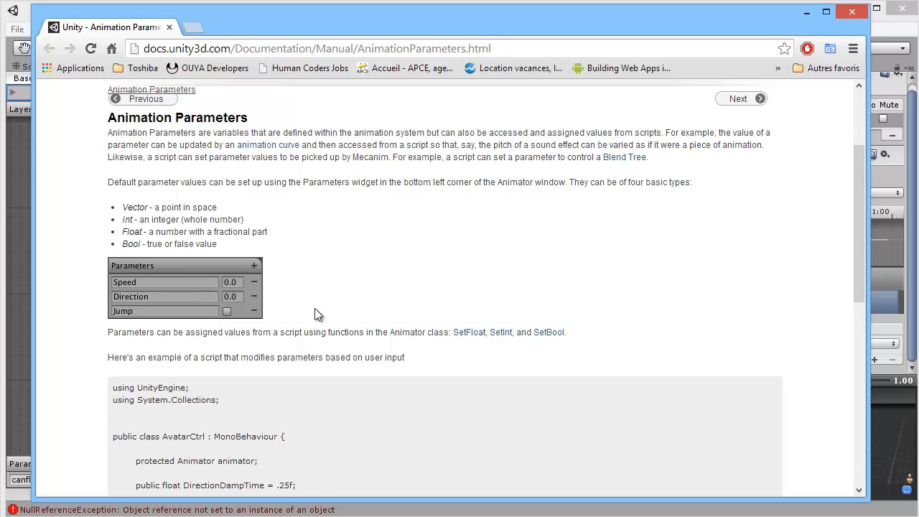
pyautogui.scroll(-2, 315, 309)
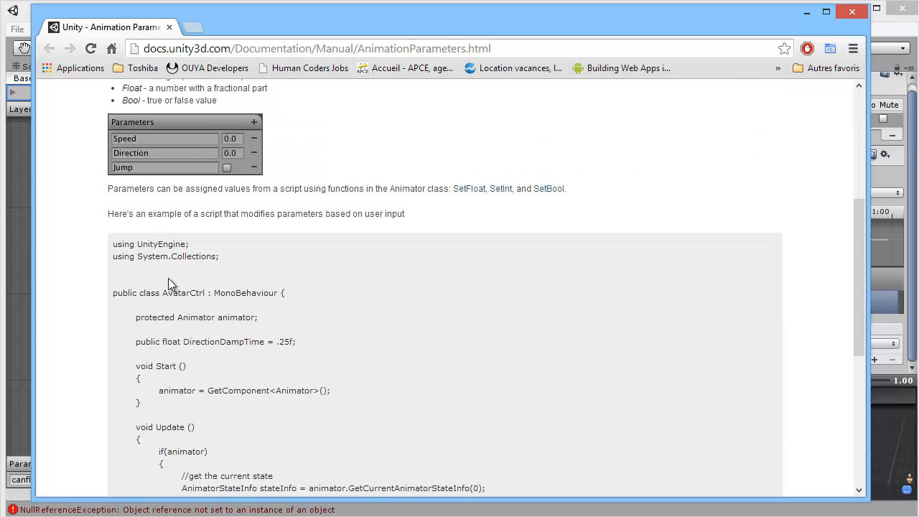
pyautogui.moveTo(150, 316); pyautogui.dragTo(246, 319)
pyautogui.click(187, 318)
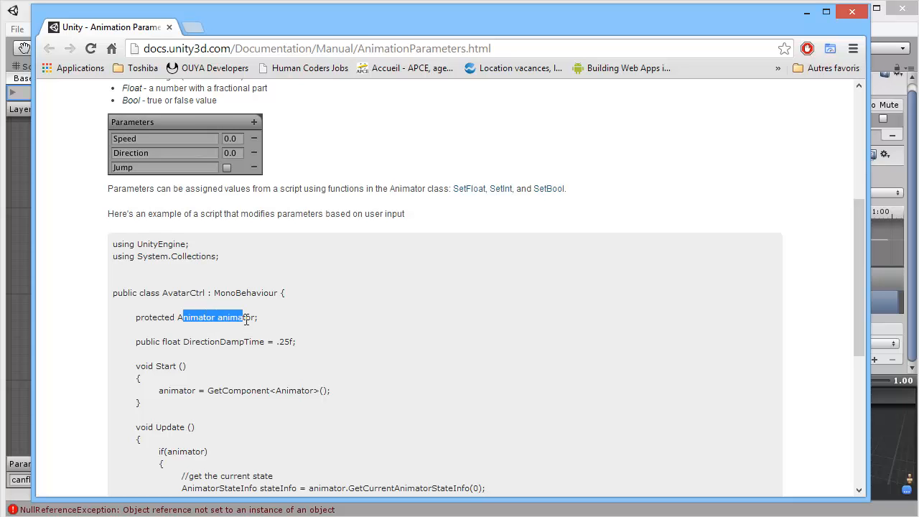
pyautogui.click(246, 320)
pyautogui.moveTo(184, 318); pyautogui.dragTo(256, 320)
# Examine how the example script's Start function gets the Animator component with GetComponent.
pyautogui.scroll(-2, 242, 321)
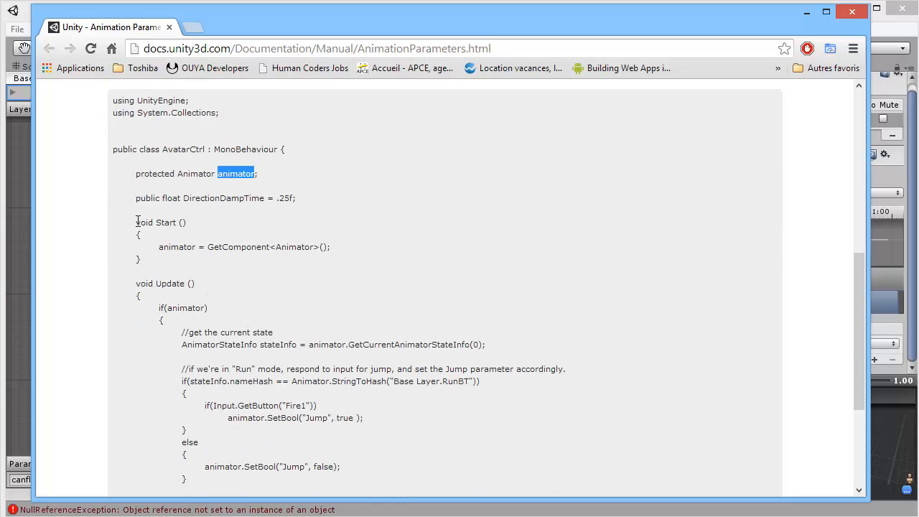
pyautogui.moveTo(137, 222); pyautogui.dragTo(207, 247)
pyautogui.click(214, 247)
pyautogui.click(330, 251)
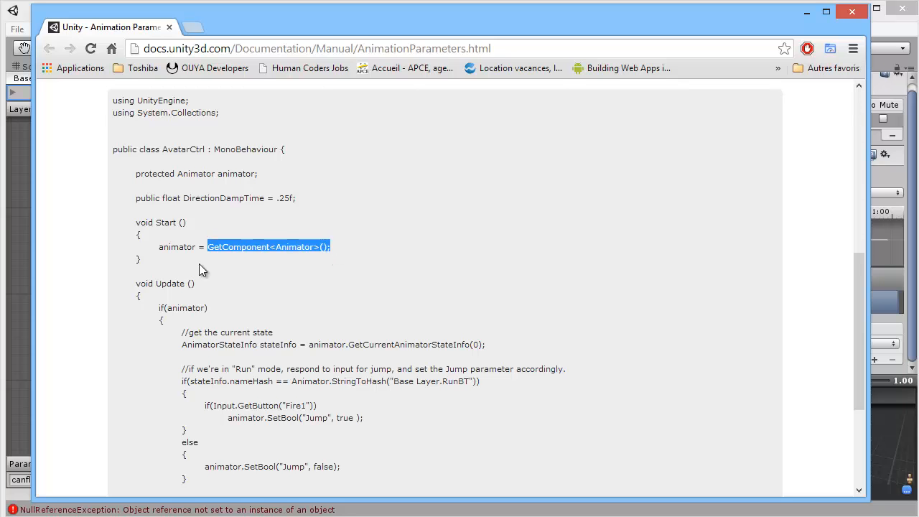
pyautogui.click(193, 256)
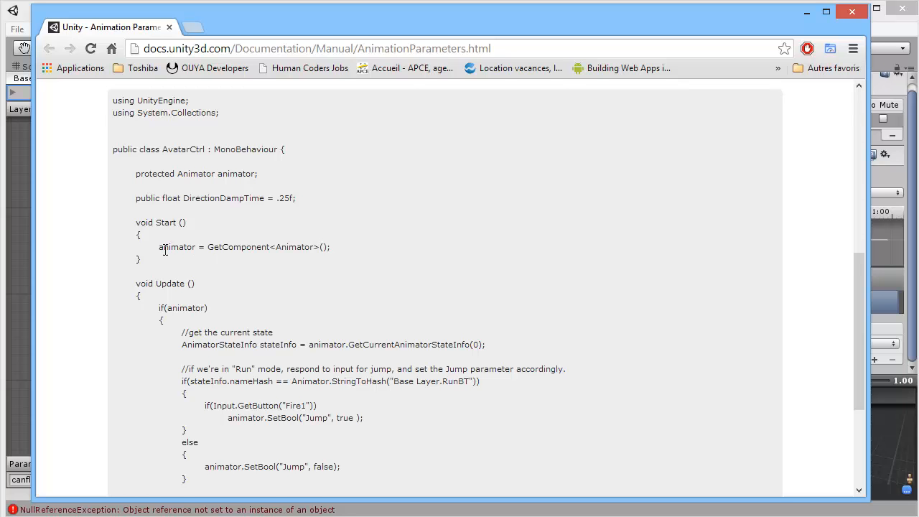
pyautogui.moveTo(159, 248); pyautogui.dragTo(329, 247)
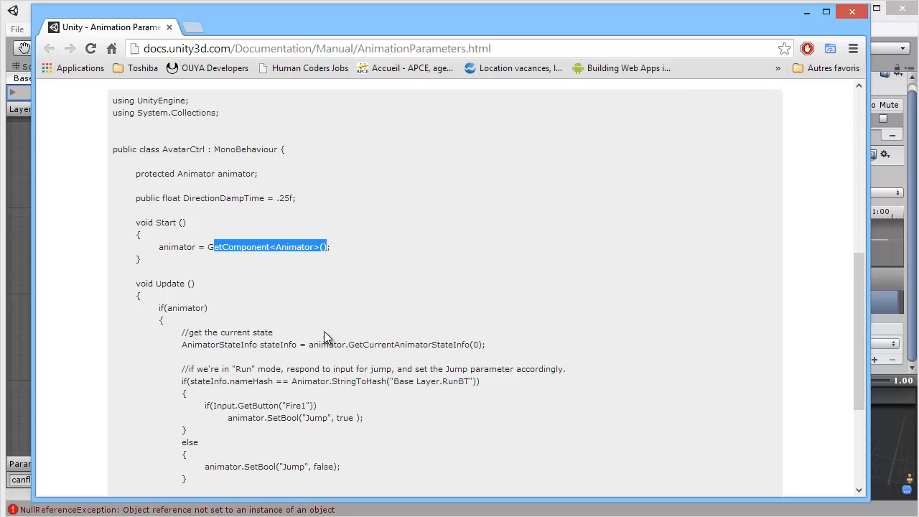
pyautogui.click(188, 248)
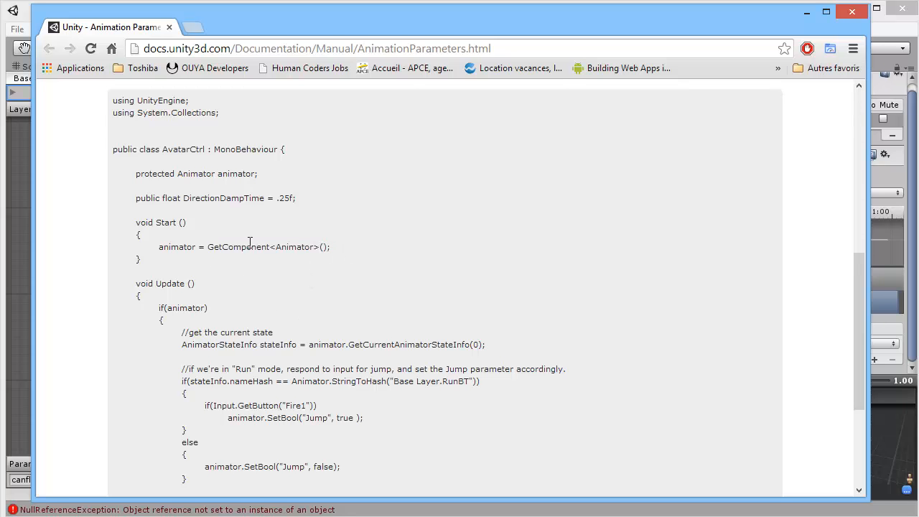
# Study the example's Update function, covering the animator check, Input.GetButton("Fire1") and the SetBool("Jump", true) call.
pyautogui.scroll(-1, 242, 246)
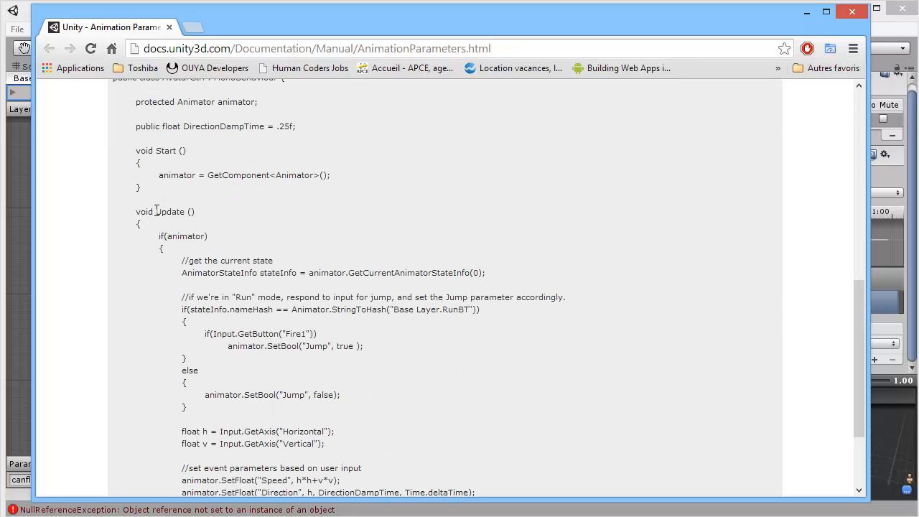
pyautogui.moveTo(146, 212); pyautogui.dragTo(195, 237)
pyautogui.scroll(-1, 255, 235)
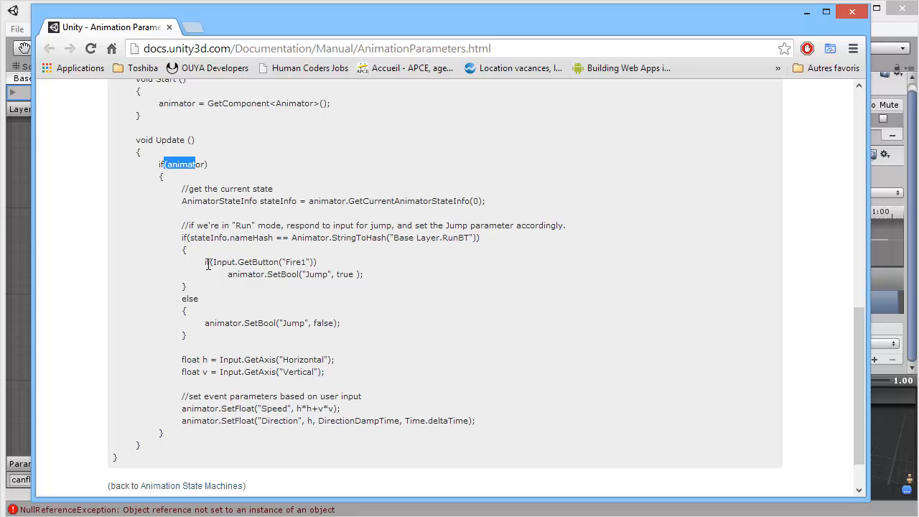
pyautogui.moveTo(205, 263); pyautogui.dragTo(315, 260)
pyautogui.moveTo(222, 262); pyautogui.dragTo(279, 261)
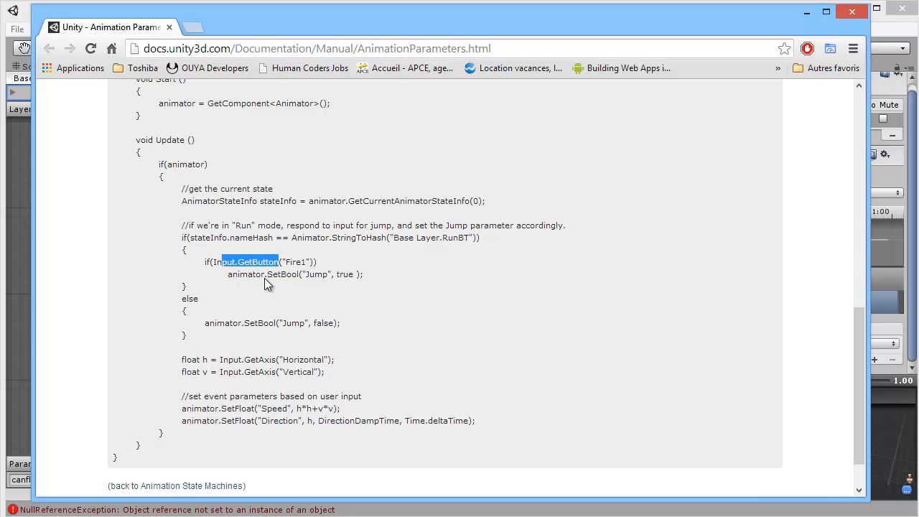
pyautogui.moveTo(286, 262)
pyautogui.mouseDown()
pyautogui.moveTo(313, 263)
pyautogui.moveTo(205, 262)
pyautogui.moveTo(244, 278)
pyautogui.moveTo(298, 276)
pyautogui.mouseUp()
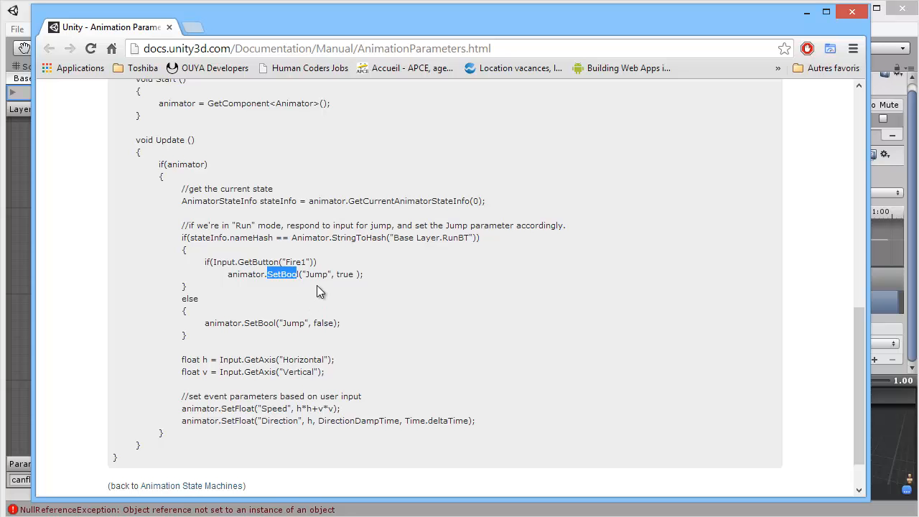
pyautogui.moveTo(306, 274); pyautogui.dragTo(353, 278)
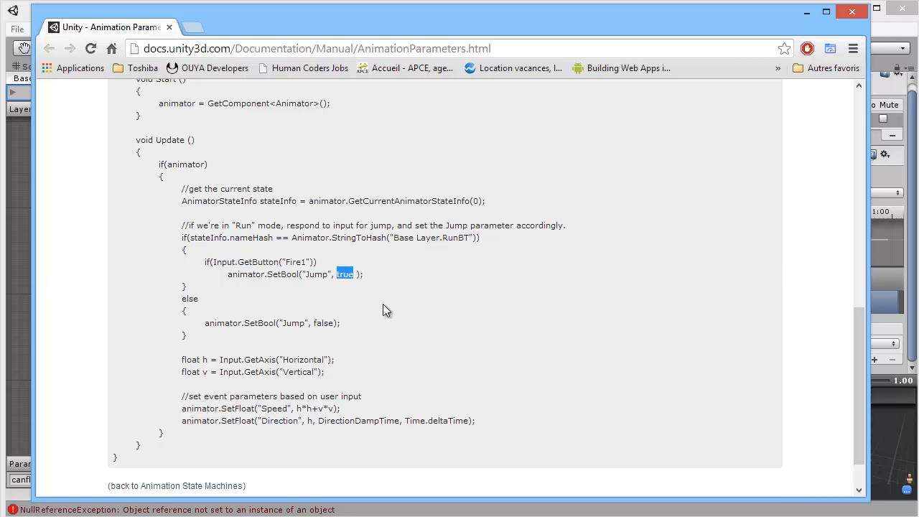
# Compare the manual's Jump parameter with the example's SetBool and SetFloat calls, review the page again, and close the browser.
pyautogui.scroll(7, 382, 304)
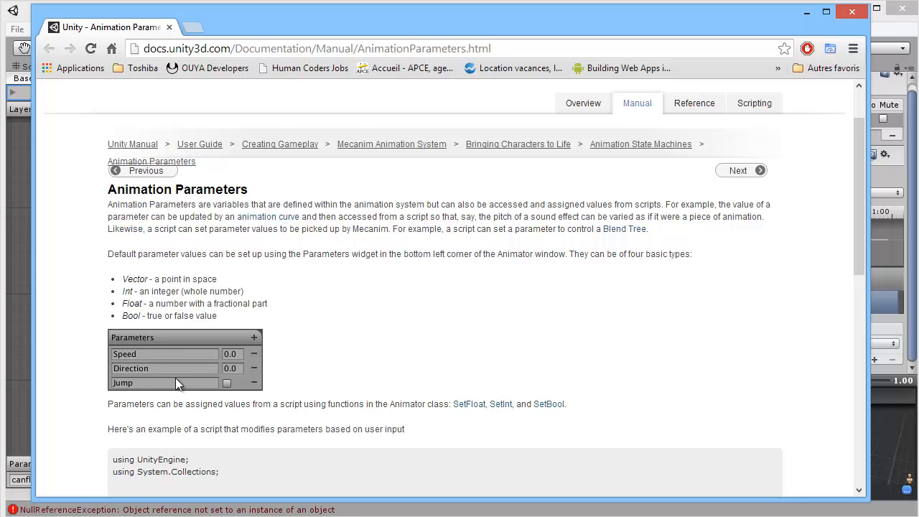
pyautogui.scroll(-6, 374, 323)
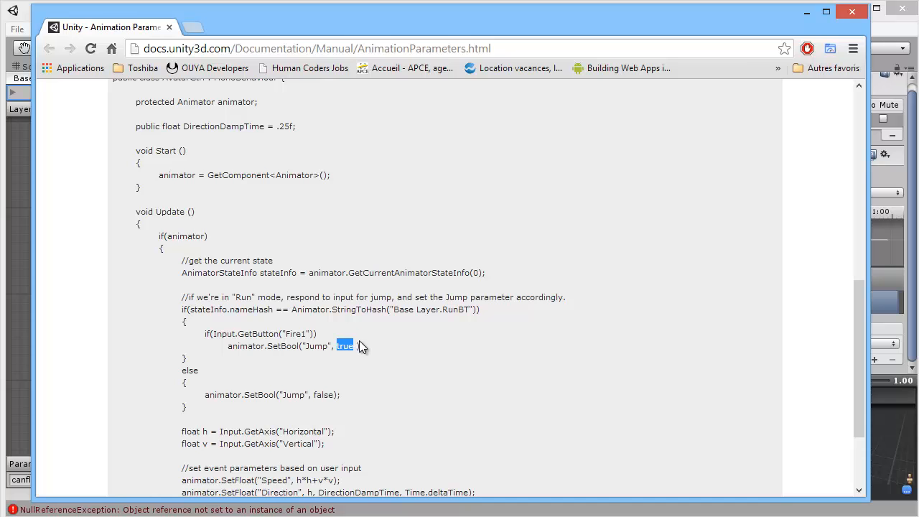
pyautogui.scroll(-1, 329, 335)
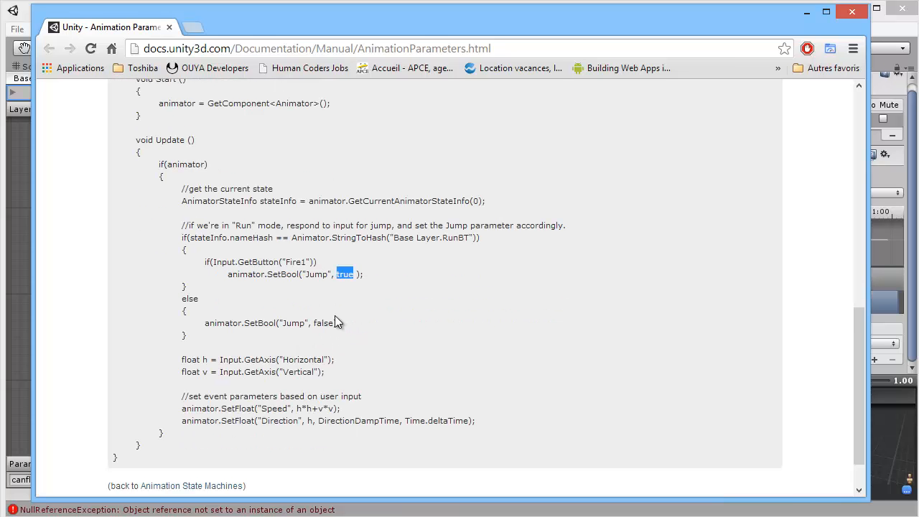
pyautogui.scroll(-1, 323, 316)
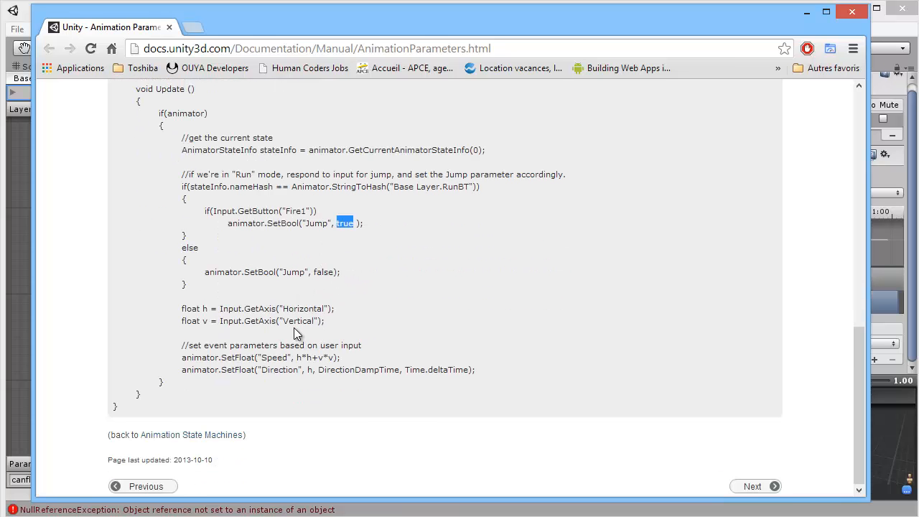
pyautogui.scroll(1, 301, 325)
pyautogui.click(287, 48)
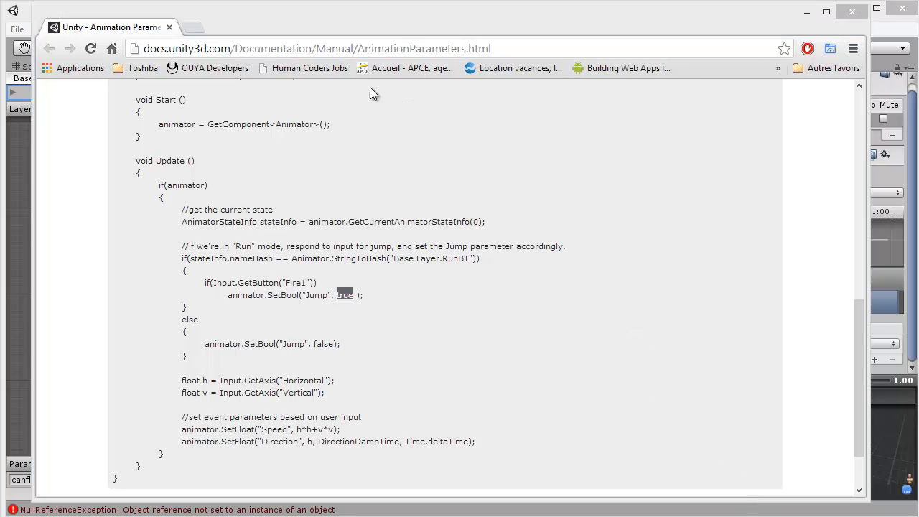
pyautogui.scroll(-1, 275, 202)
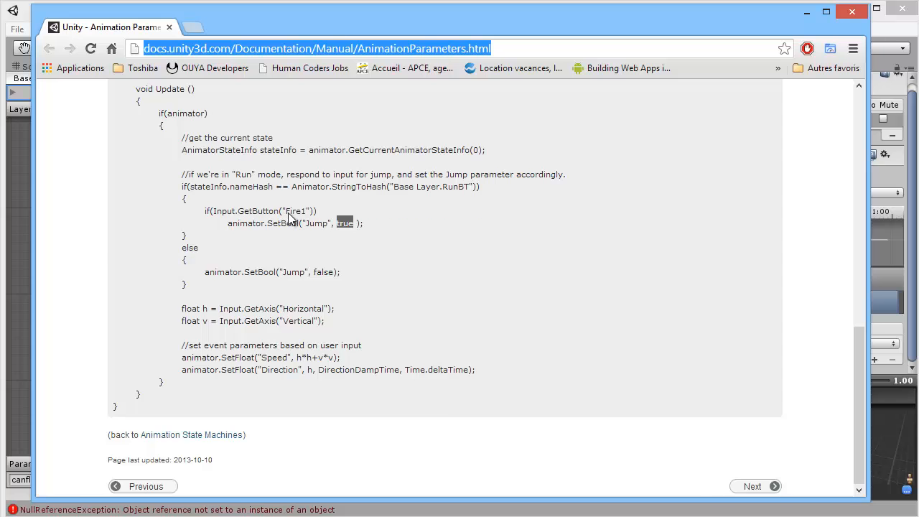
pyautogui.scroll(8, 285, 207)
pyautogui.scroll(-5, 278, 251)
pyautogui.scroll(-3, 284, 257)
pyautogui.scroll(1, 303, 206)
pyautogui.click(852, 12)
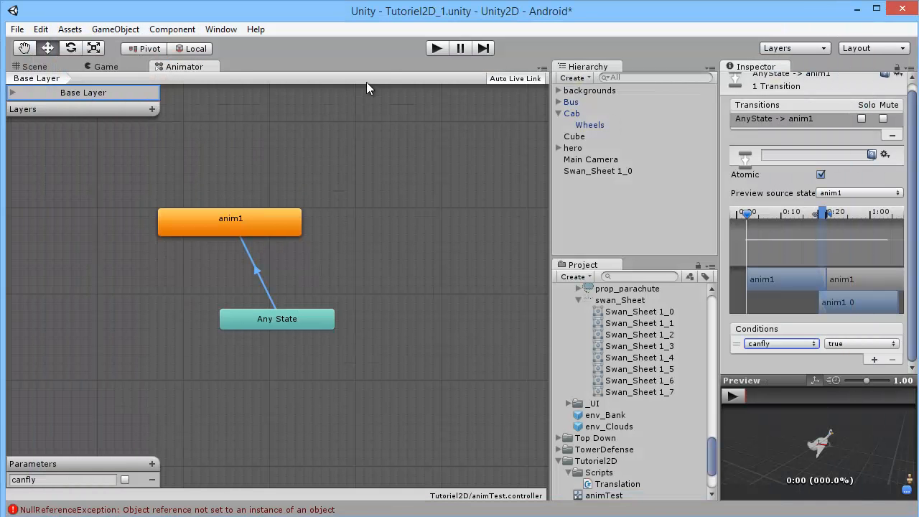
# Return to the Scene view, check the Cab's components, and select the swan to inspect its Animator.
pyautogui.click(57, 66)
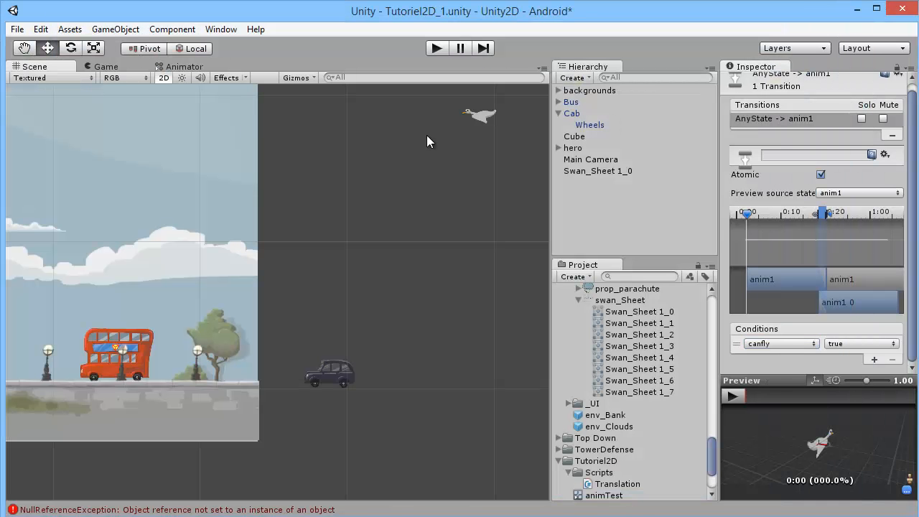
pyautogui.click(326, 369)
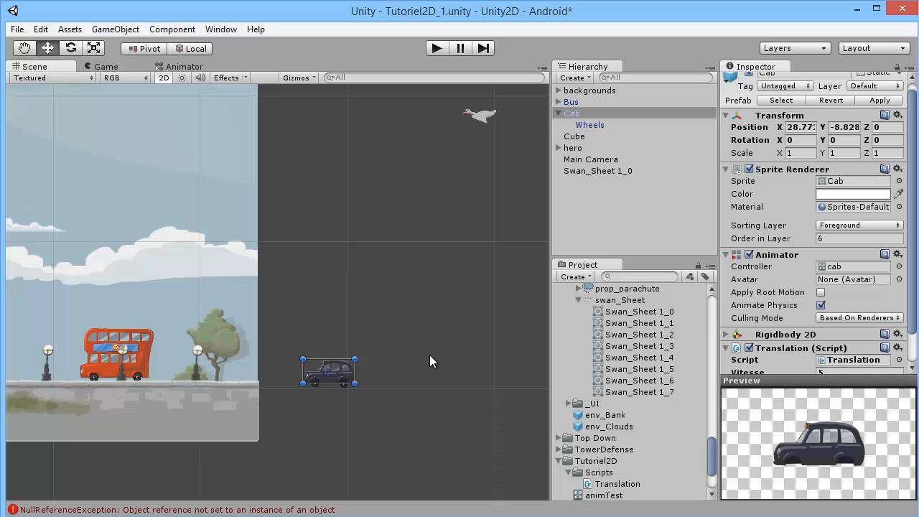
pyautogui.scroll(2, 430, 285)
pyautogui.scroll(-10, 433, 276)
pyautogui.moveTo(394, 250); pyautogui.dragTo(365, 292, button='middle')
pyautogui.click(391, 211)
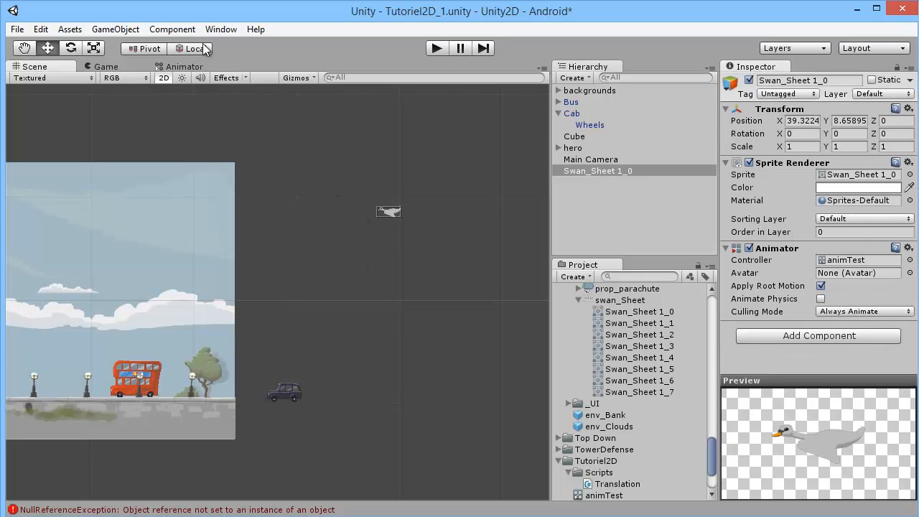
# Open the Animation window for the swan's anim1 clip, place it over the lower part of the scene, and deselect the swan.
pyautogui.click(172, 29)
pyautogui.moveTo(223, 30)
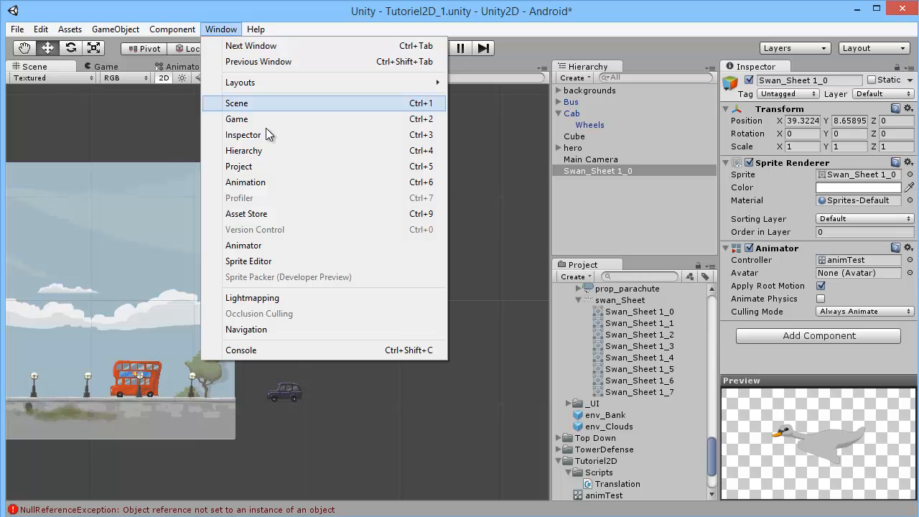
pyautogui.click(273, 183)
pyautogui.moveTo(225, 158); pyautogui.dragTo(280, 260)
pyautogui.click(568, 195)
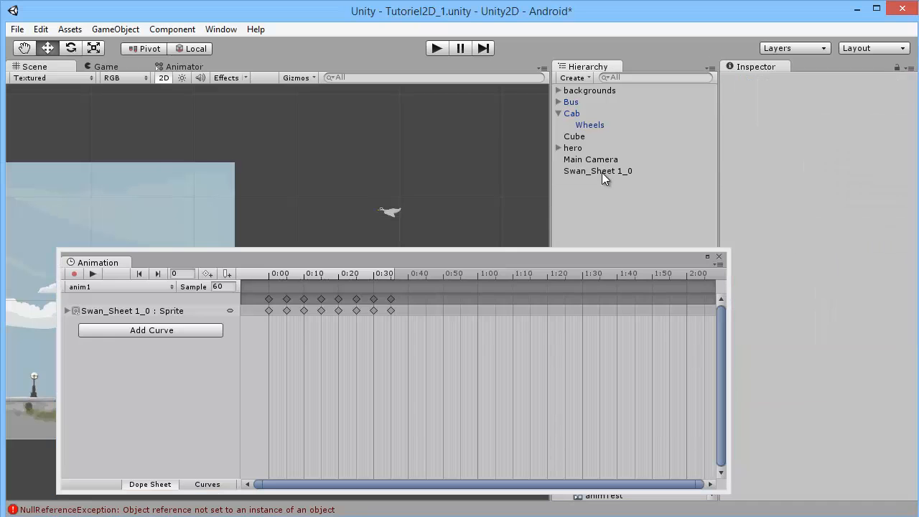
# Create a new animation clip named anim2 for the Swan_Sheet 1_0 object in the Assets folder.
pyautogui.click(591, 160)
pyautogui.click(583, 173)
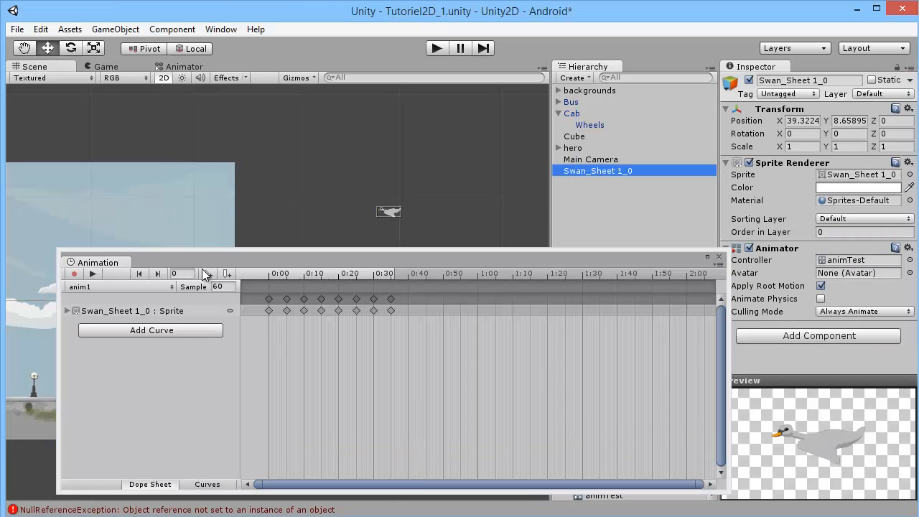
pyautogui.click(89, 287)
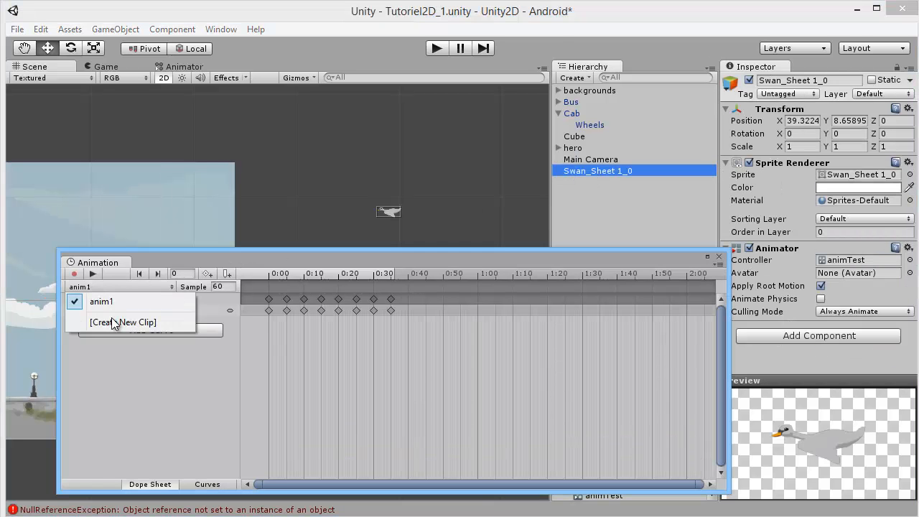
pyautogui.click(112, 326)
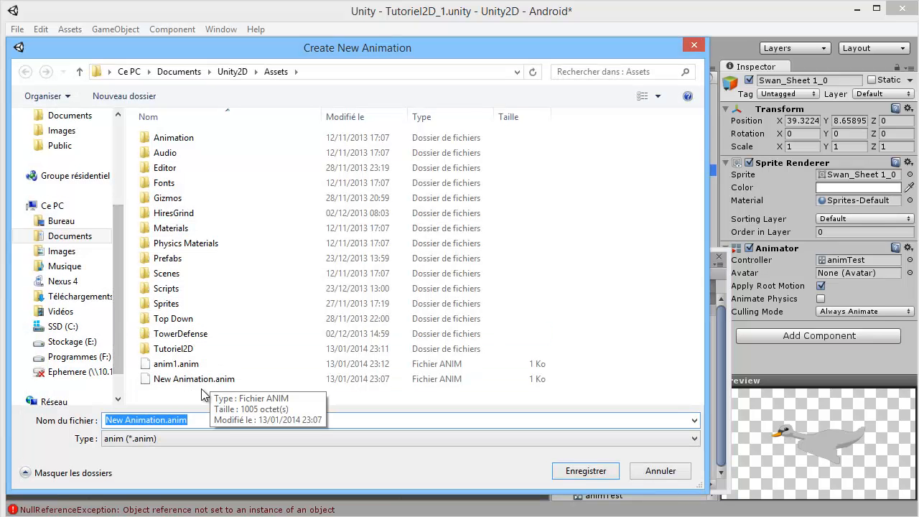
pyautogui.write('anim2')
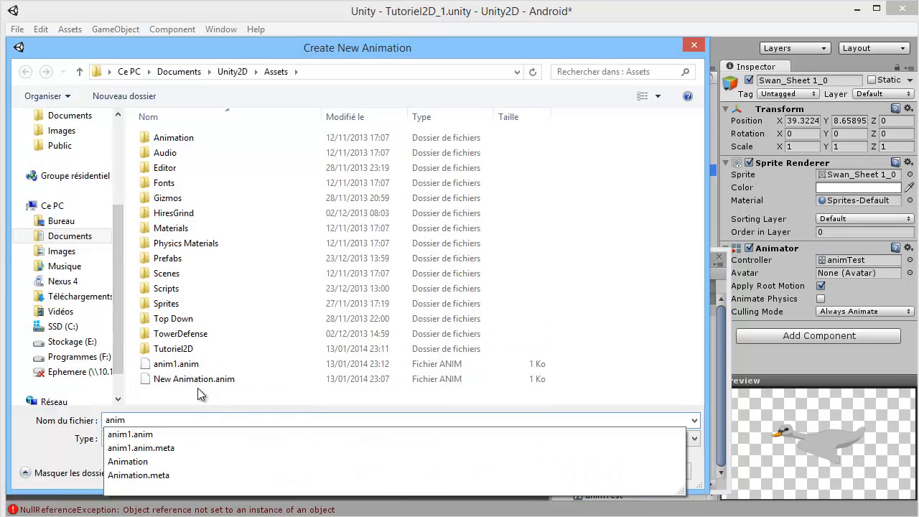
pyautogui.press('Return')
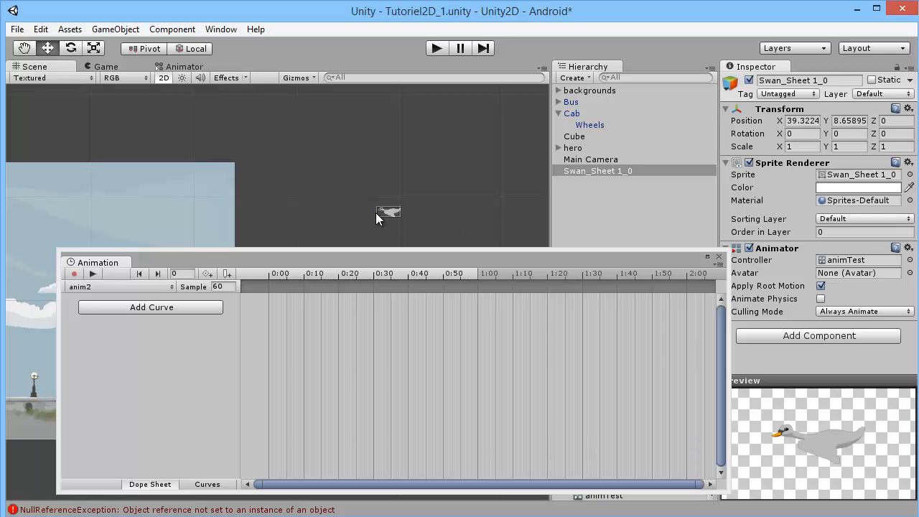
# Show anim2 as curves, start recording, and add a curve for the swan's Transform Position.
pyautogui.click(207, 484)
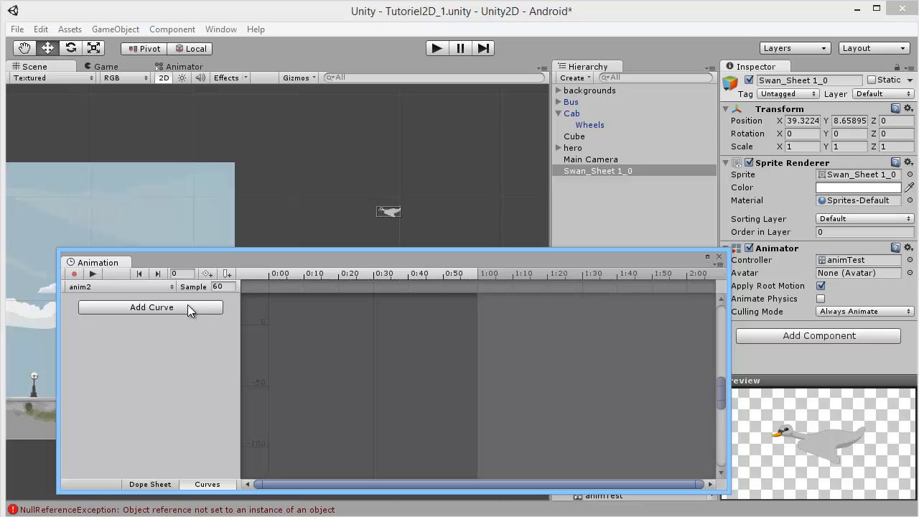
pyautogui.click(74, 274)
pyautogui.click(142, 308)
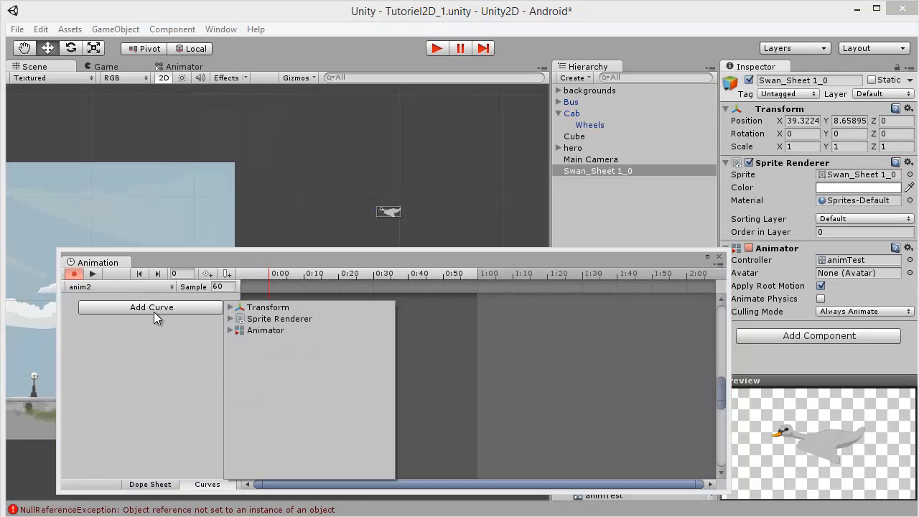
pyautogui.click(232, 308)
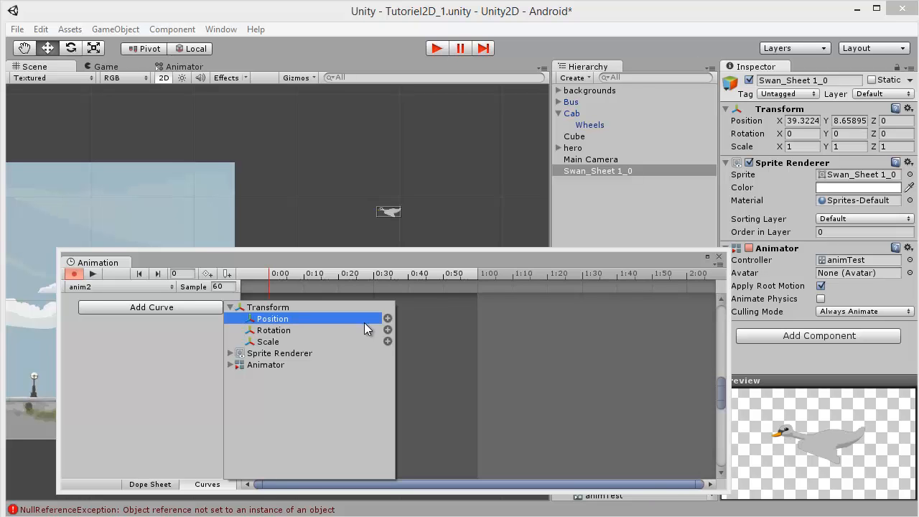
pyautogui.click(388, 318)
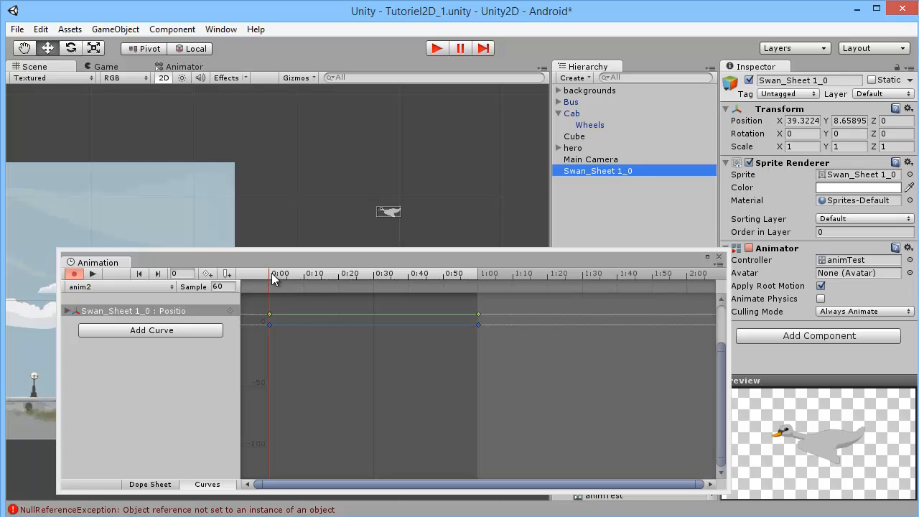
# Key the swan's position at about X 42.5, Y 12.9 on frame 0, lower on frame 28, and about X 39.4, Y -0.8 on frame 51.
pyautogui.moveTo(374, 215); pyautogui.dragTo(425, 171)
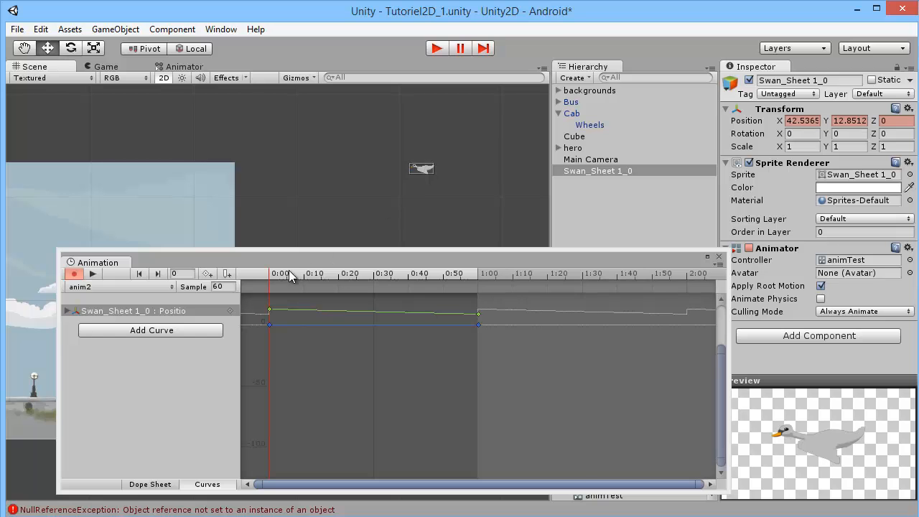
pyautogui.click(369, 278)
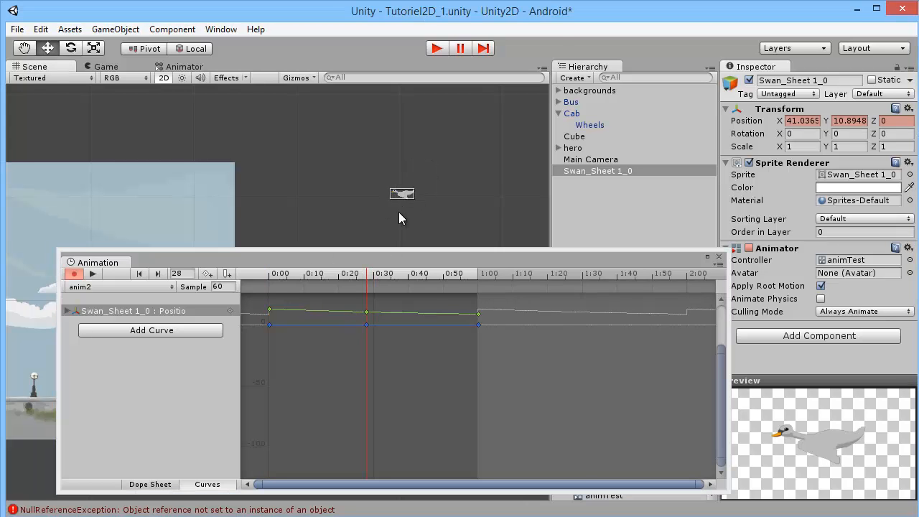
pyautogui.click(450, 275)
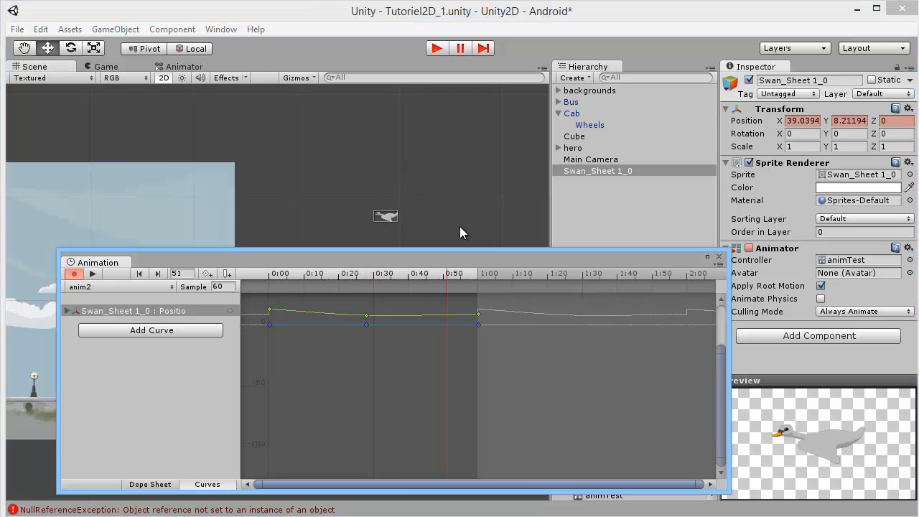
pyautogui.moveTo(444, 173); pyautogui.dragTo(492, 95, button='middle')
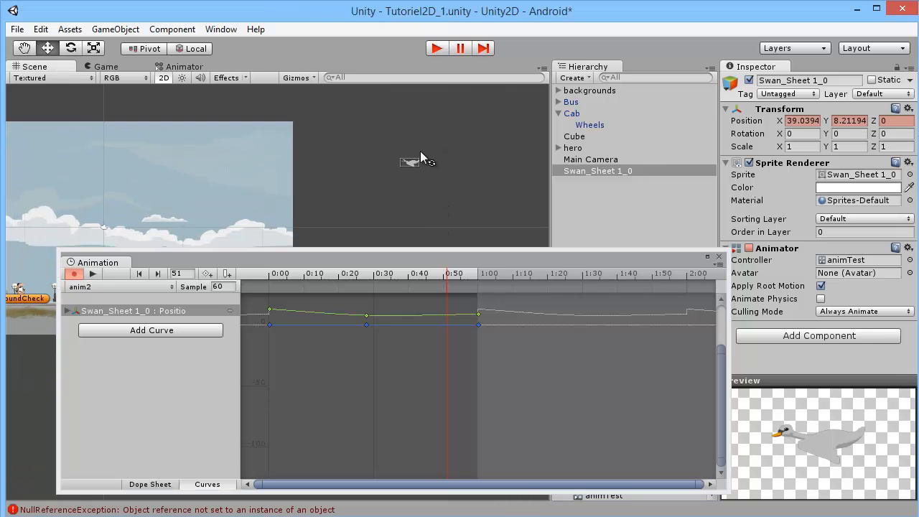
pyautogui.moveTo(414, 167); pyautogui.dragTo(419, 229)
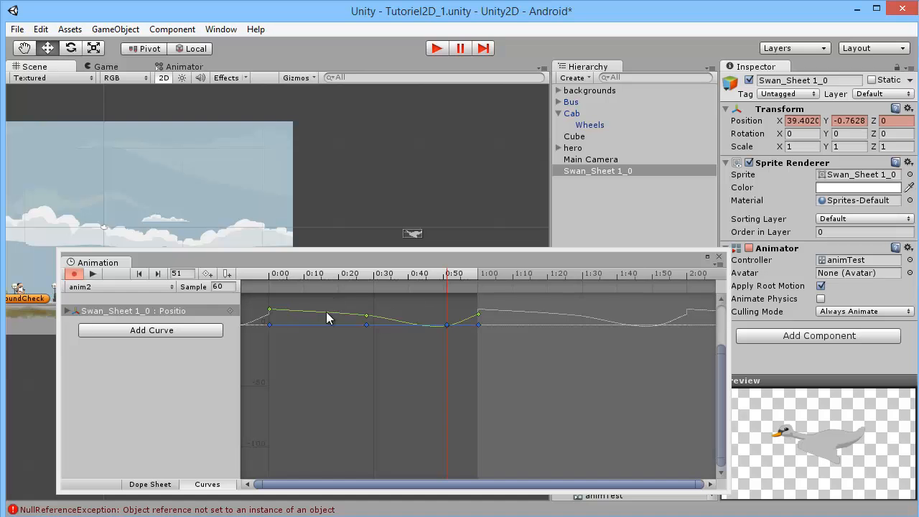
pyautogui.scroll(-1, 505, 211)
pyautogui.moveTo(496, 265); pyautogui.dragTo(481, 291)
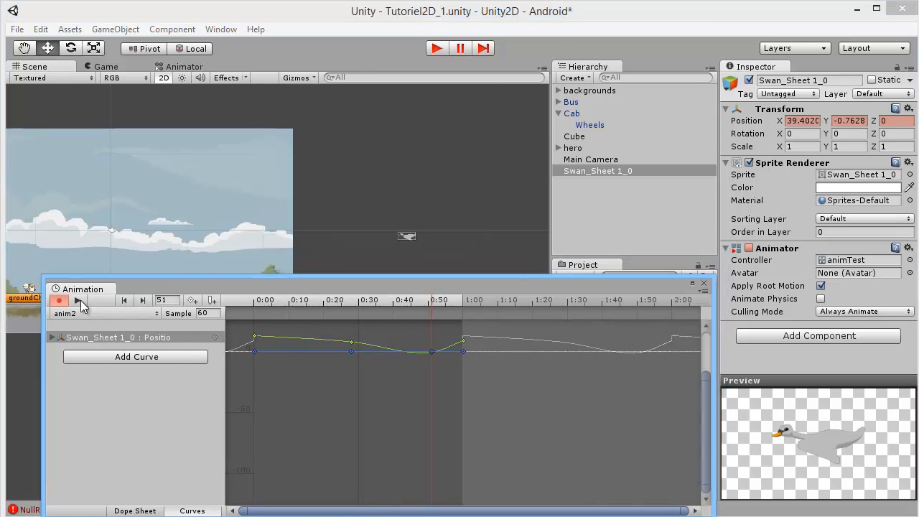
# Preview anim2, reshape its vertical position curve to start higher and fall steadily to the last key, and end the recording.
pyautogui.click(78, 300)
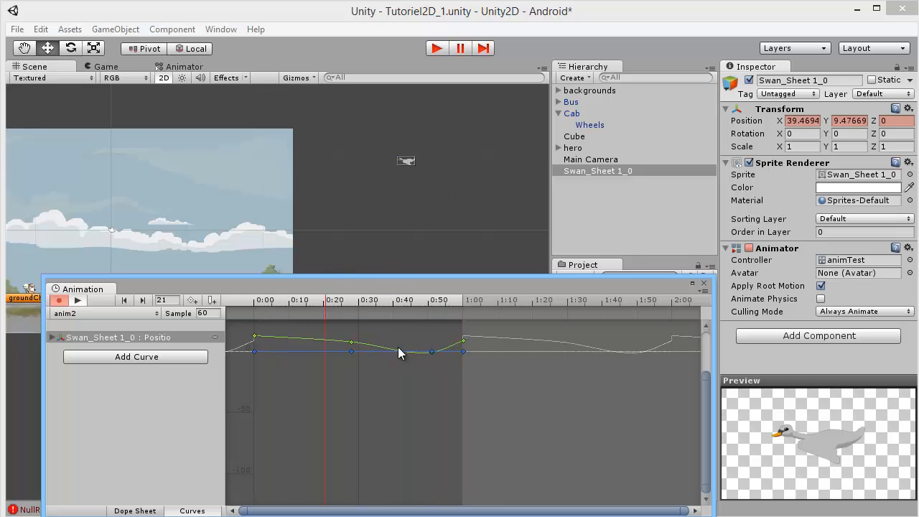
pyautogui.moveTo(351, 341); pyautogui.dragTo(355, 342)
pyautogui.moveTo(254, 335); pyautogui.dragTo(254, 328)
pyautogui.moveTo(432, 351); pyautogui.dragTo(421, 373)
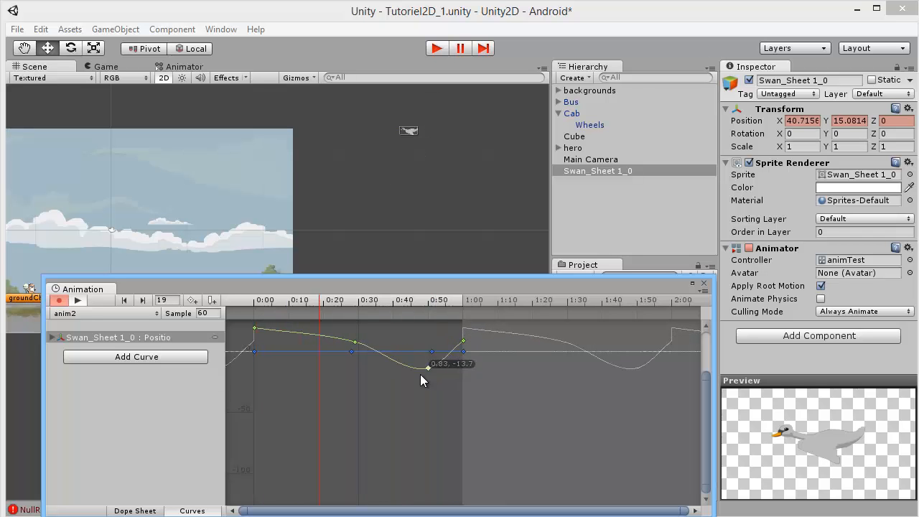
pyautogui.moveTo(463, 342); pyautogui.dragTo(462, 394)
pyautogui.moveTo(448, 299); pyautogui.dragTo(449, 263)
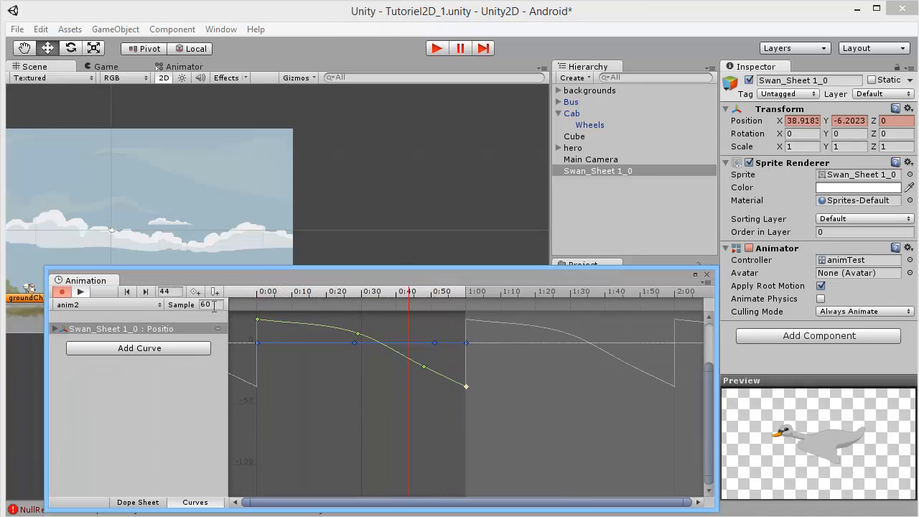
pyautogui.click(61, 292)
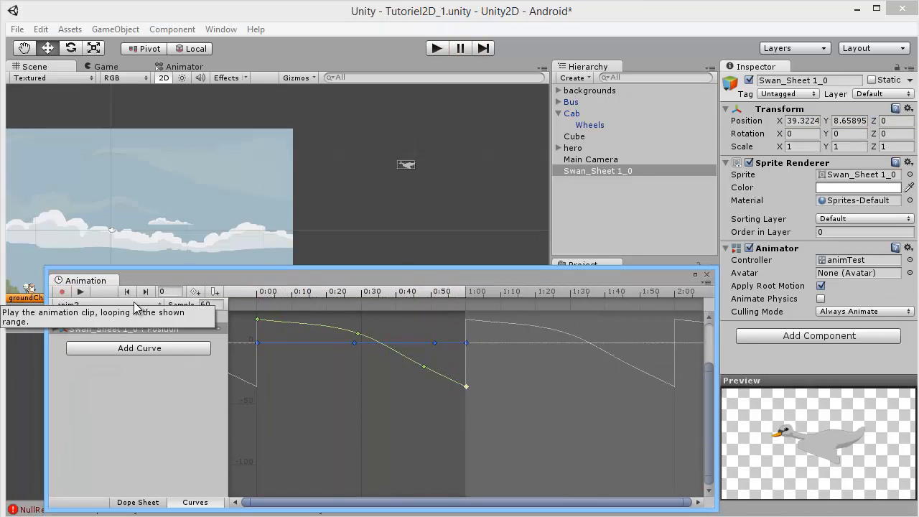
pyautogui.click(705, 277)
# Open the swan's animTest controller and move the anim1 and anim2 states apart in the graph.
pyautogui.doubleClick(851, 174)
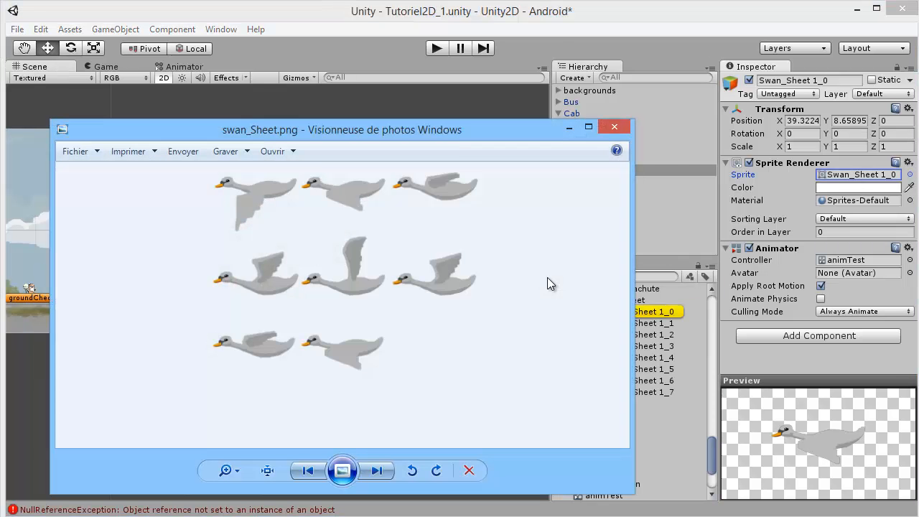
pyautogui.click(614, 128)
pyautogui.doubleClick(847, 259)
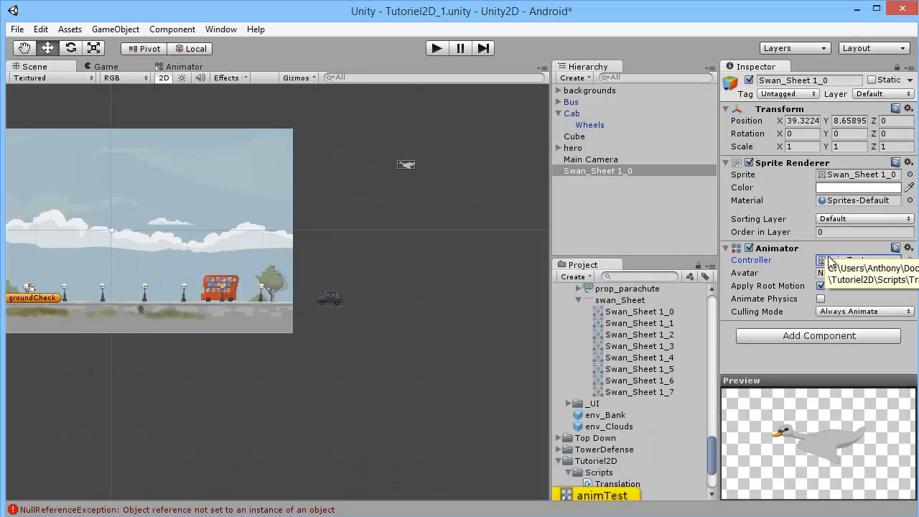
pyautogui.moveTo(248, 224); pyautogui.dragTo(248, 189)
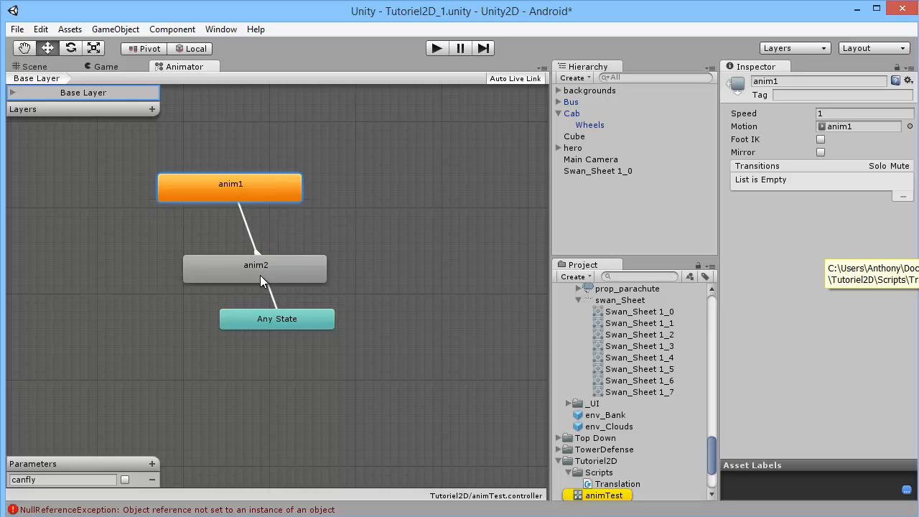
pyautogui.moveTo(271, 265); pyautogui.dragTo(453, 175)
pyautogui.moveTo(220, 197); pyautogui.dragTo(237, 224)
pyautogui.click(255, 262)
# Make a transition from anim1 to anim2 and space the two states further apart.
pyautogui.rightClick(217, 221)
pyautogui.click(228, 230)
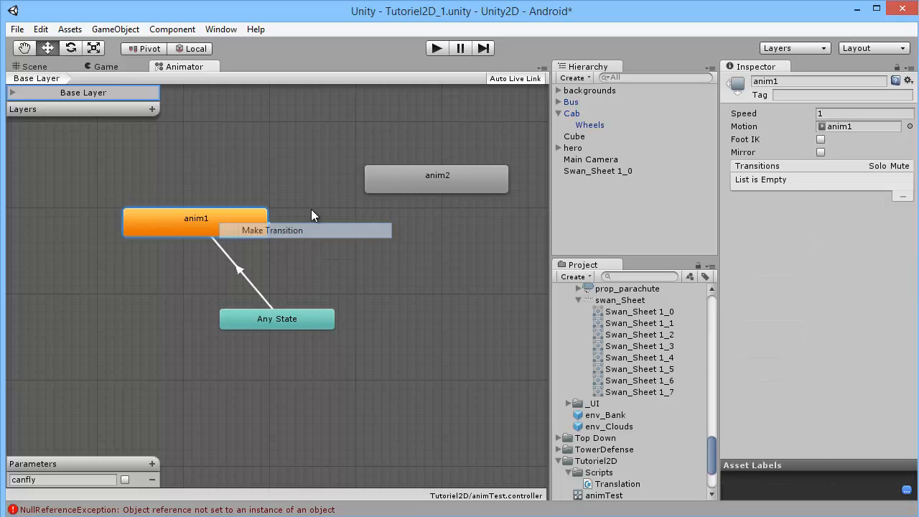
pyautogui.click(393, 188)
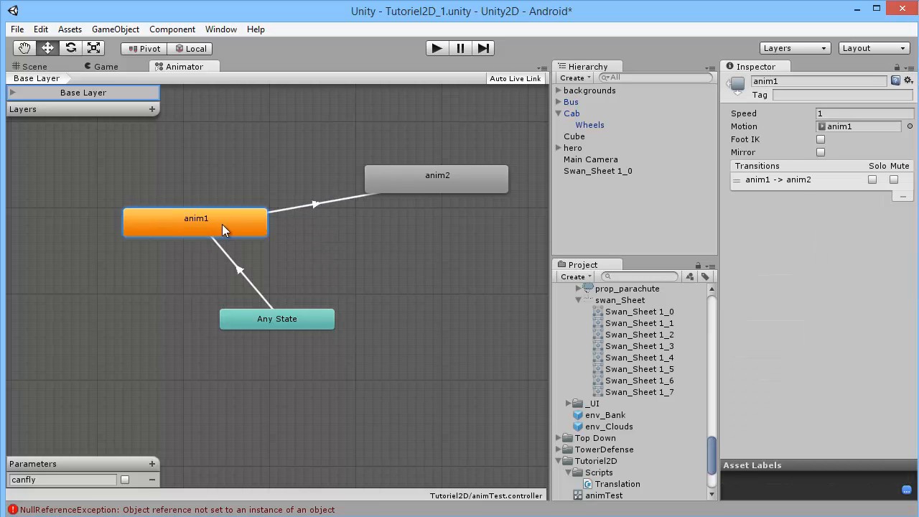
pyautogui.moveTo(222, 224); pyautogui.dragTo(204, 224)
pyautogui.moveTo(411, 184); pyautogui.dragTo(420, 167)
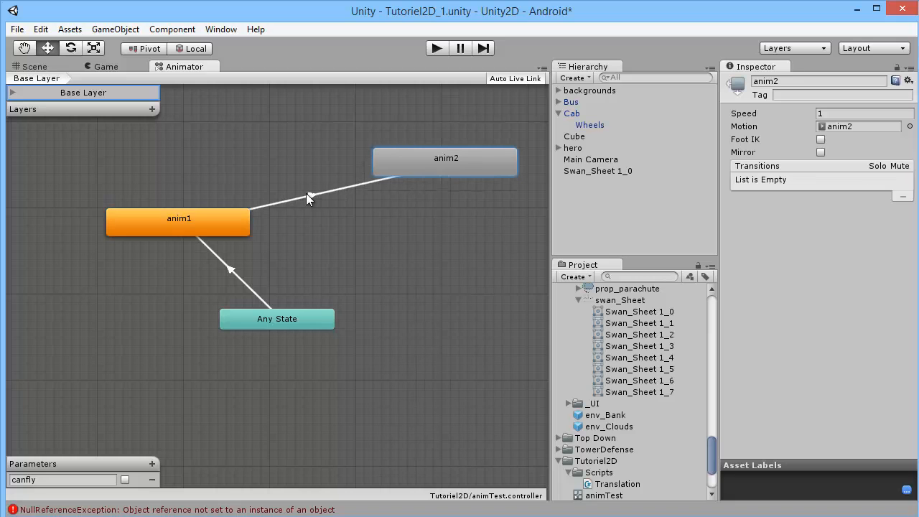
# Add a Bool parameter named isdead to the animTest controller.
pyautogui.click(153, 466)
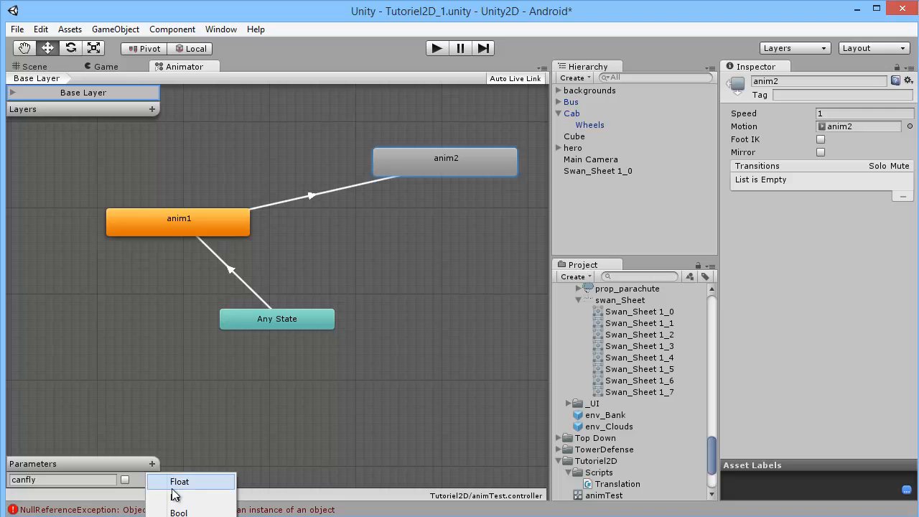
pyautogui.click(172, 512)
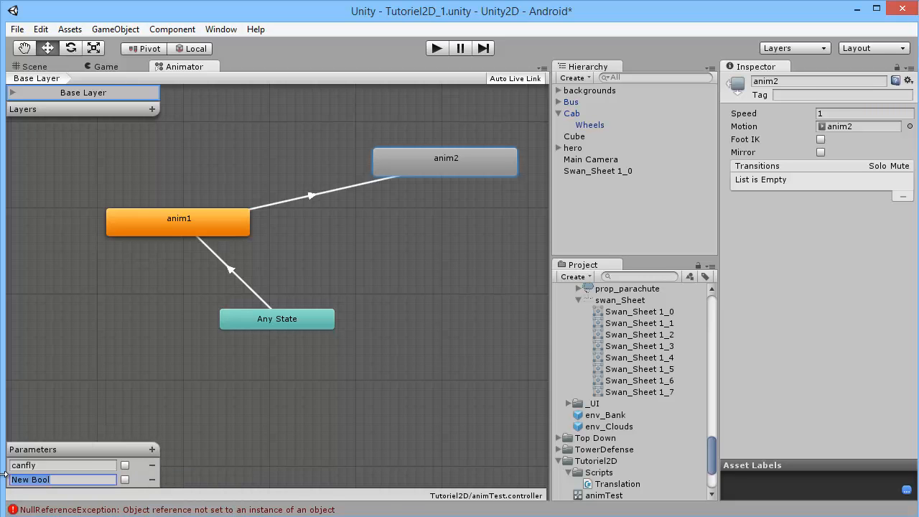
pyautogui.write('isdead')
pyautogui.click(154, 432)
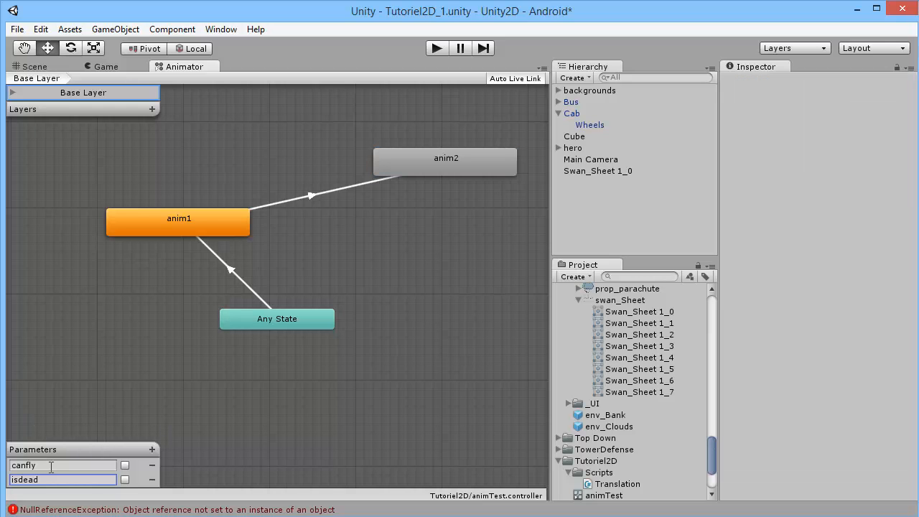
# Set the condition of the anim1 -> anim2 transition to isdead being true.
pyautogui.click(311, 195)
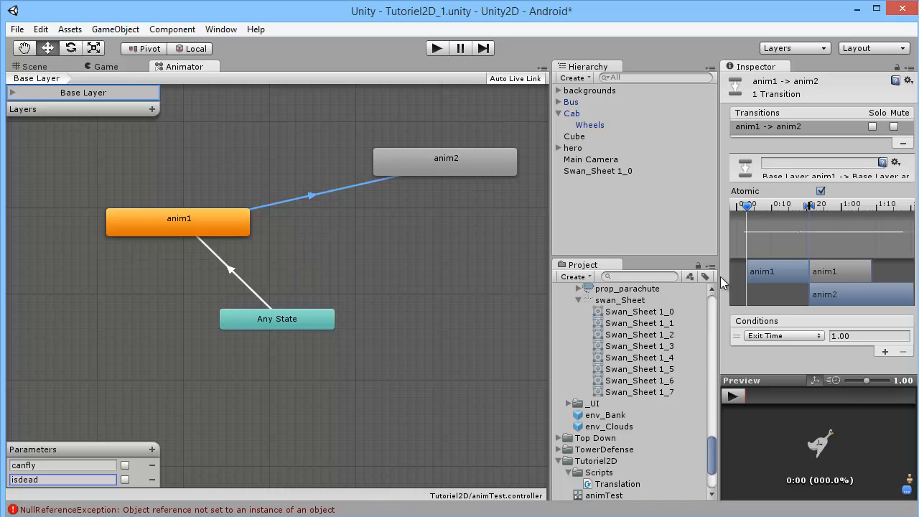
pyautogui.click(787, 335)
pyautogui.click(792, 366)
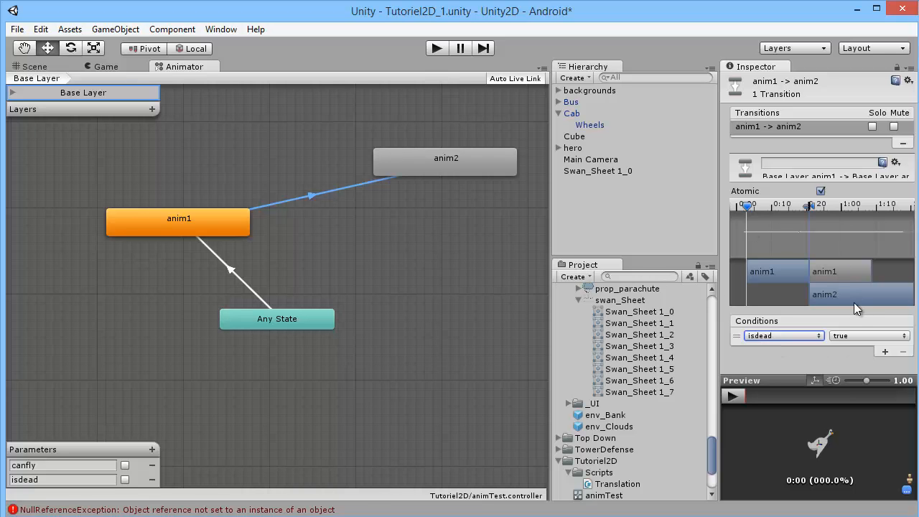
# Run the scene and float the Animator window beside the Scene view with the swan's states in sight.
pyautogui.click(436, 48)
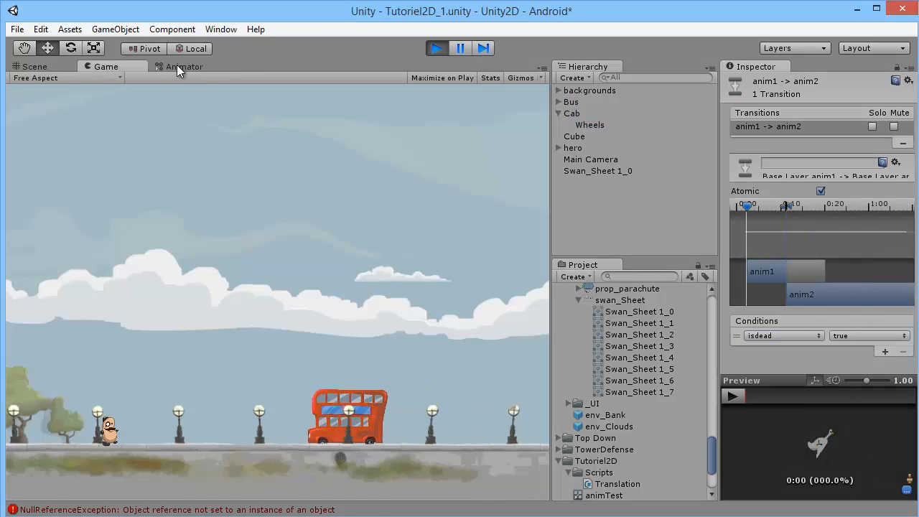
pyautogui.moveTo(177, 64); pyautogui.dragTo(430, 516)
pyautogui.moveTo(529, 195); pyautogui.dragTo(746, 52)
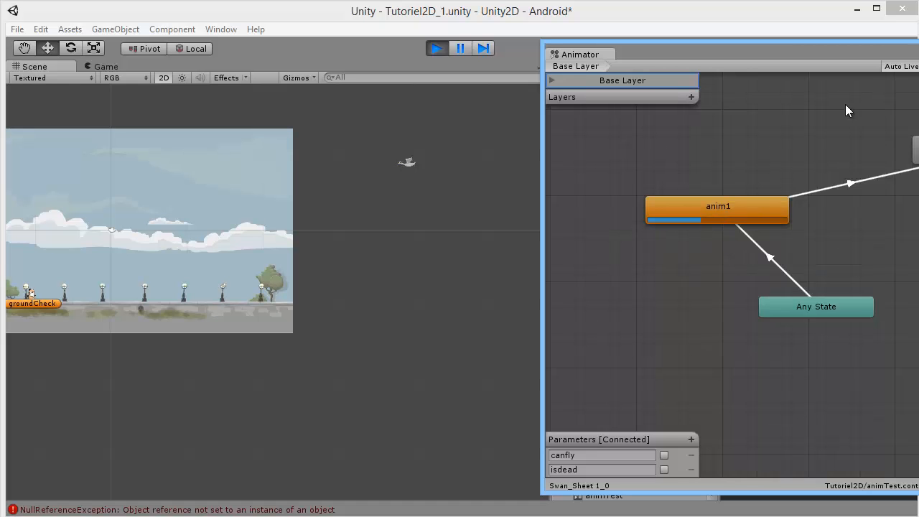
pyautogui.moveTo(686, 269); pyautogui.dragTo(612, 289, button='middle')
# Test the anim2 transition by switching isdead on and off, stop the game, and dock the Animator again.
pyautogui.click(664, 469)
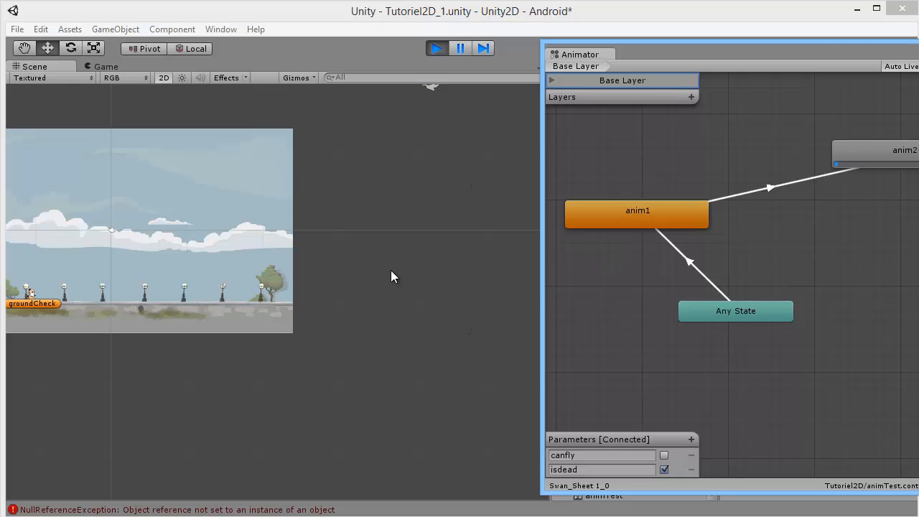
pyautogui.click(664, 469)
pyautogui.click(438, 48)
pyautogui.moveTo(573, 55); pyautogui.dragTo(250, 75)
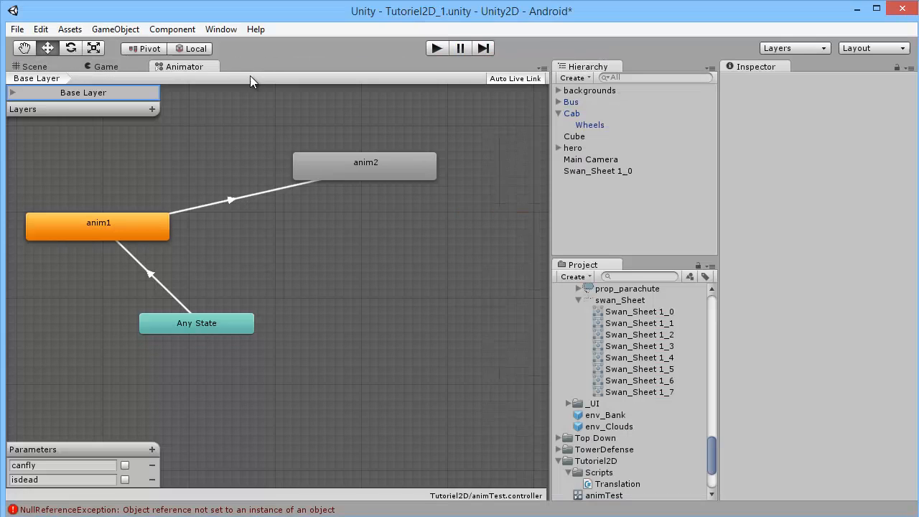
# Create a transition from anim2 back to anim1 and check its available condition choices, keeping Exit Time.
pyautogui.rightClick(351, 177)
pyautogui.click(367, 180)
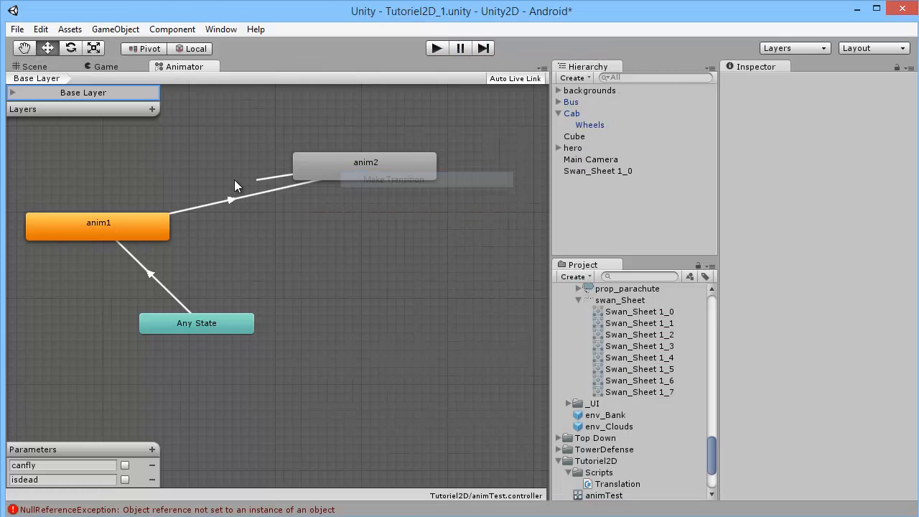
pyautogui.click(162, 214)
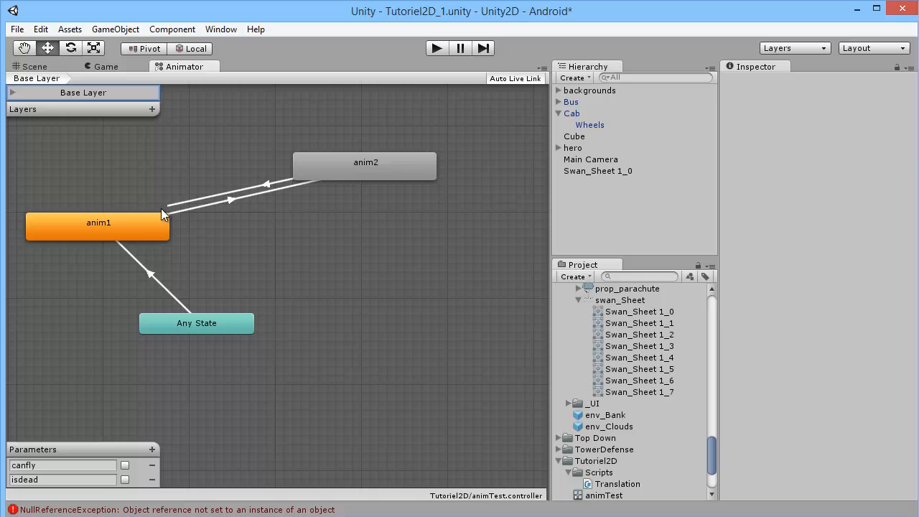
pyautogui.click(241, 194)
pyautogui.click(804, 336)
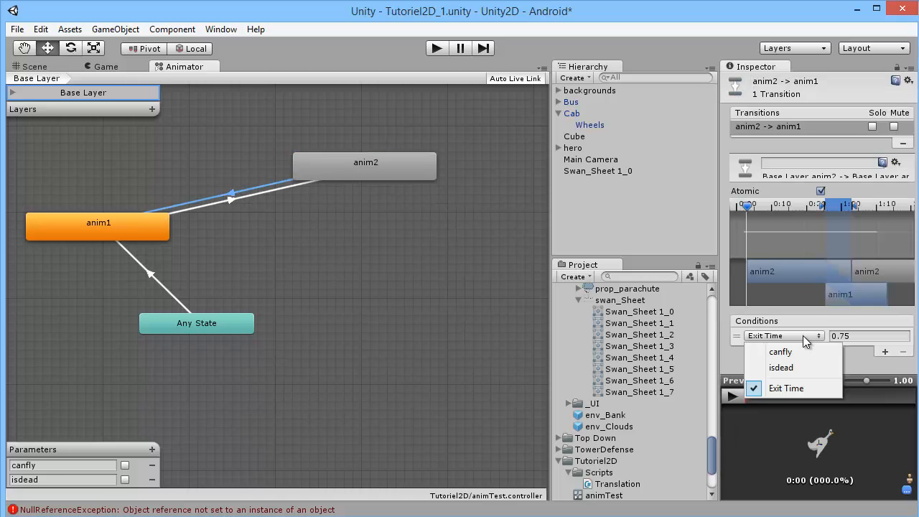
pyautogui.click(857, 351)
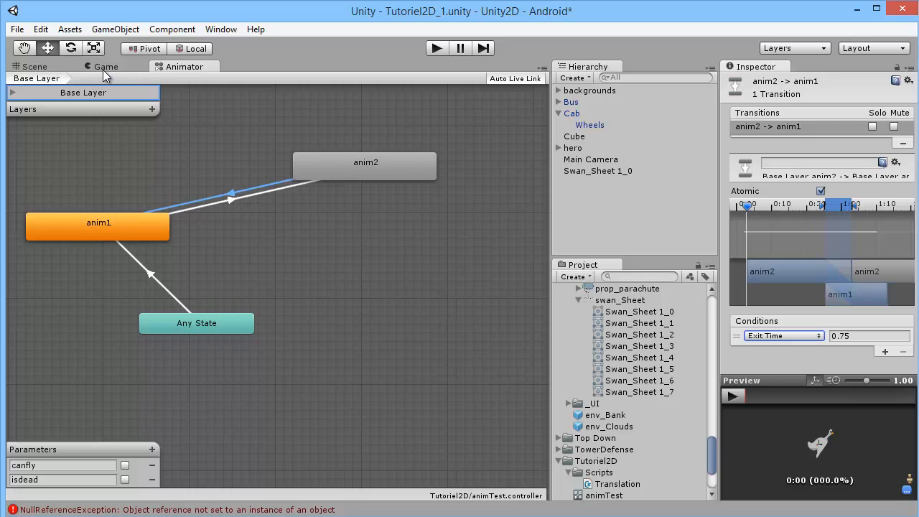
# Select the swan in the scene, then switch to the browser and examine the Unity manual's Animation Parameters script example, including GetComponent and SetBool.
pyautogui.click(34, 67)
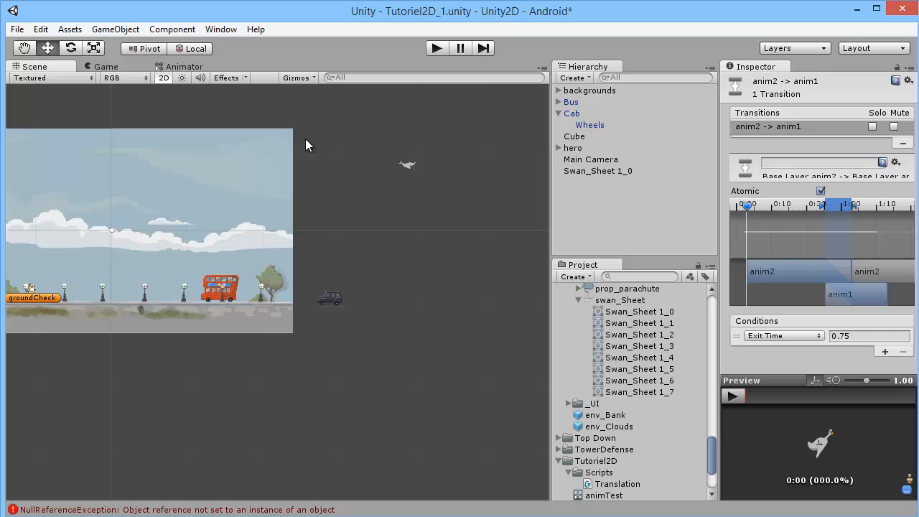
pyautogui.click(405, 166)
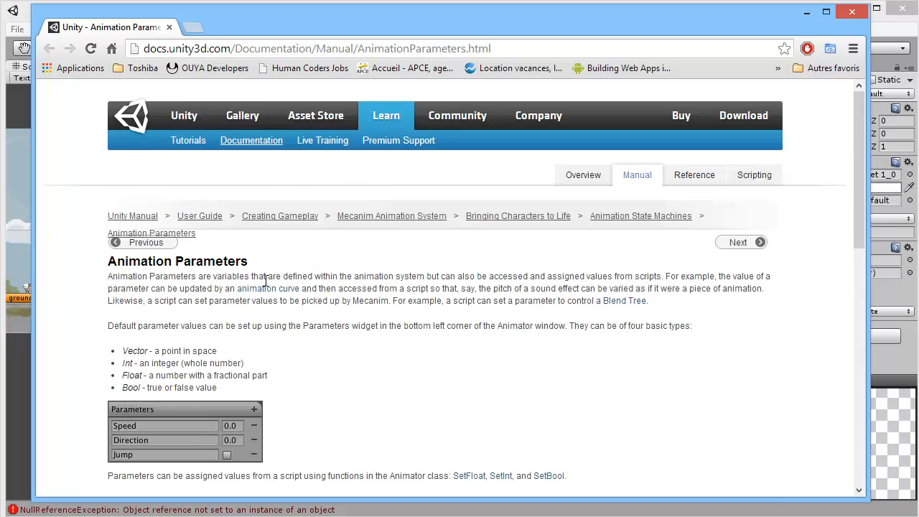
pyautogui.scroll(-2, 272, 271)
pyautogui.scroll(-2, 273, 269)
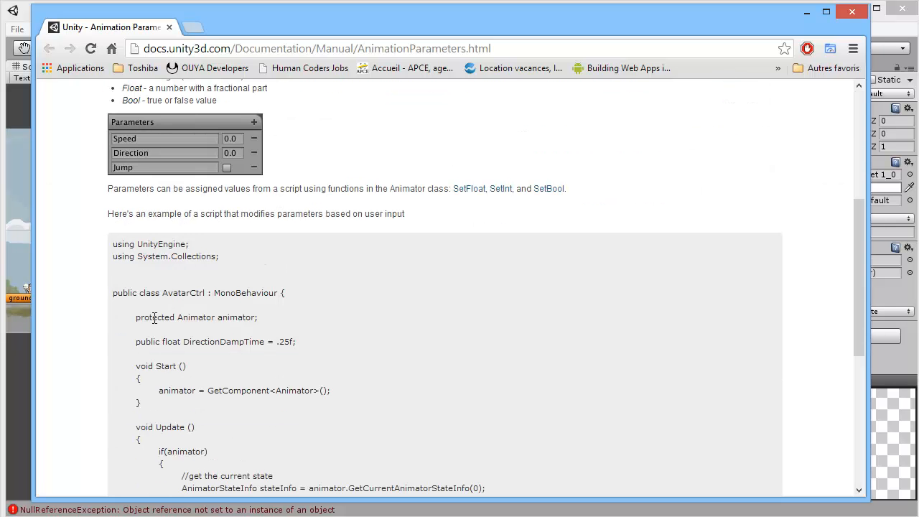
pyautogui.moveTo(150, 313); pyautogui.dragTo(244, 316)
pyautogui.scroll(-1, 228, 318)
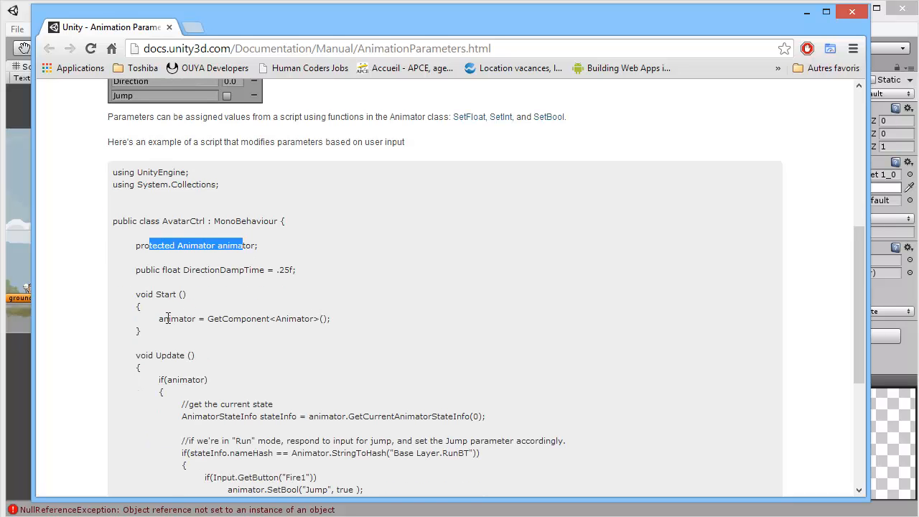
pyautogui.moveTo(168, 319); pyautogui.dragTo(319, 311)
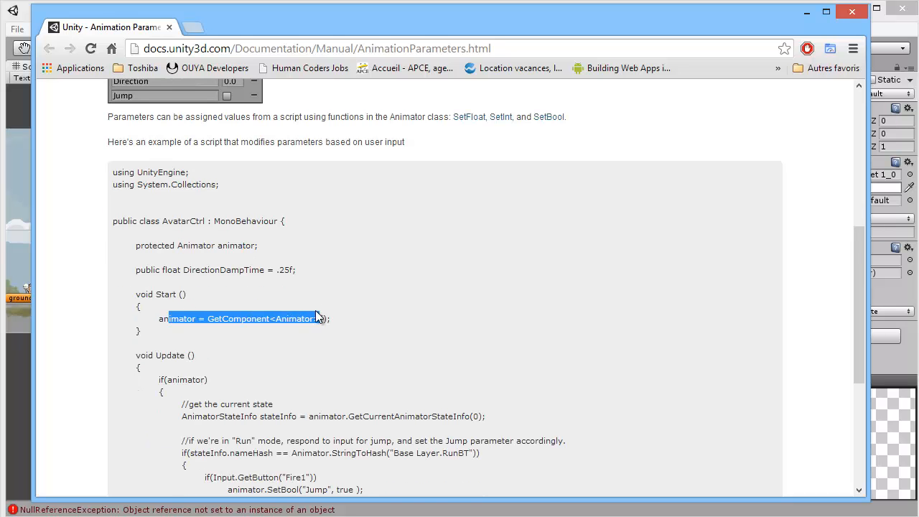
pyautogui.scroll(-1, 316, 316)
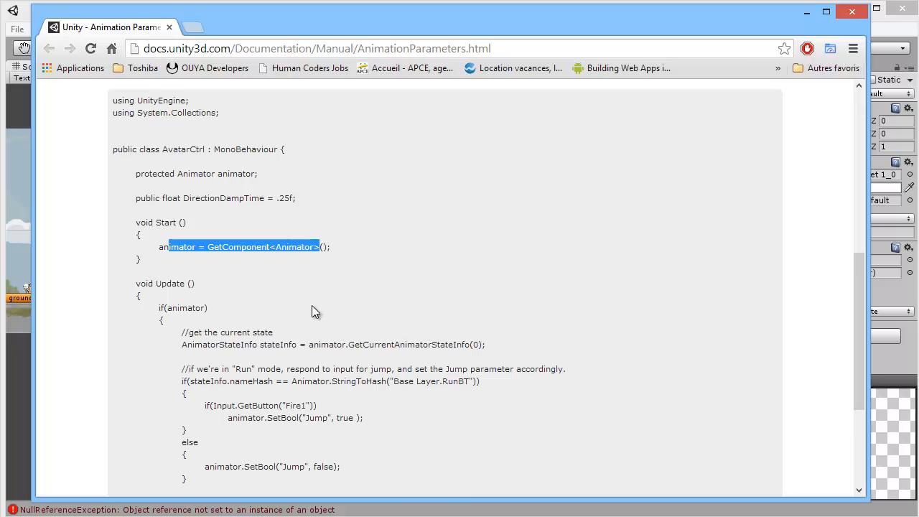
pyautogui.scroll(-1, 312, 305)
pyautogui.scroll(-1, 295, 298)
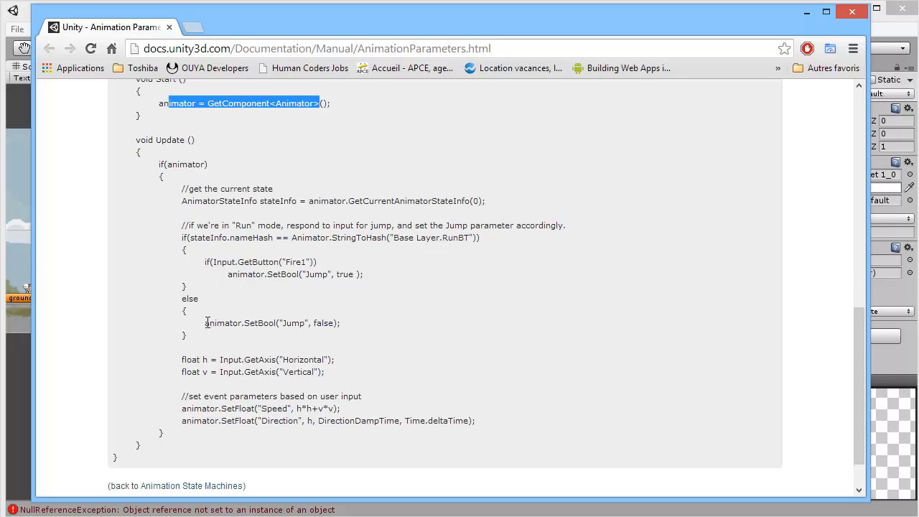
pyautogui.moveTo(205, 323); pyautogui.dragTo(245, 327)
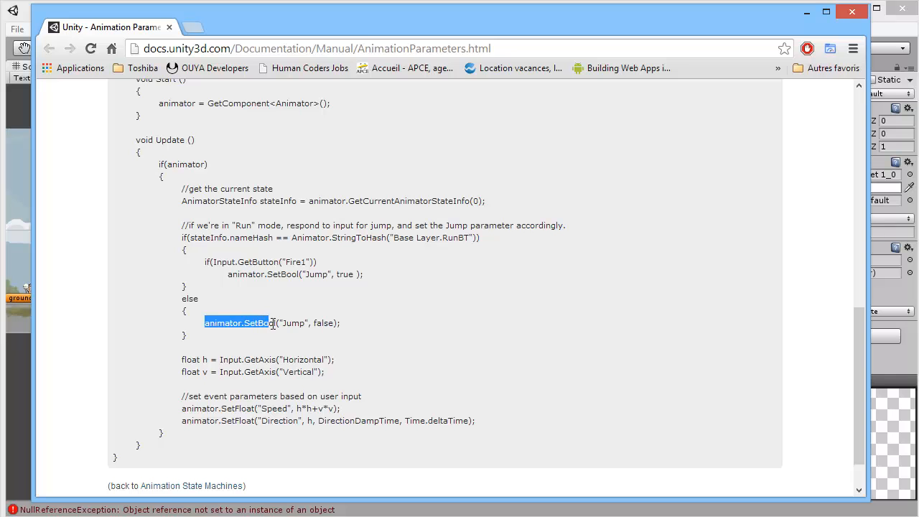
pyautogui.doubleClick(296, 324)
pyautogui.doubleClick(324, 324)
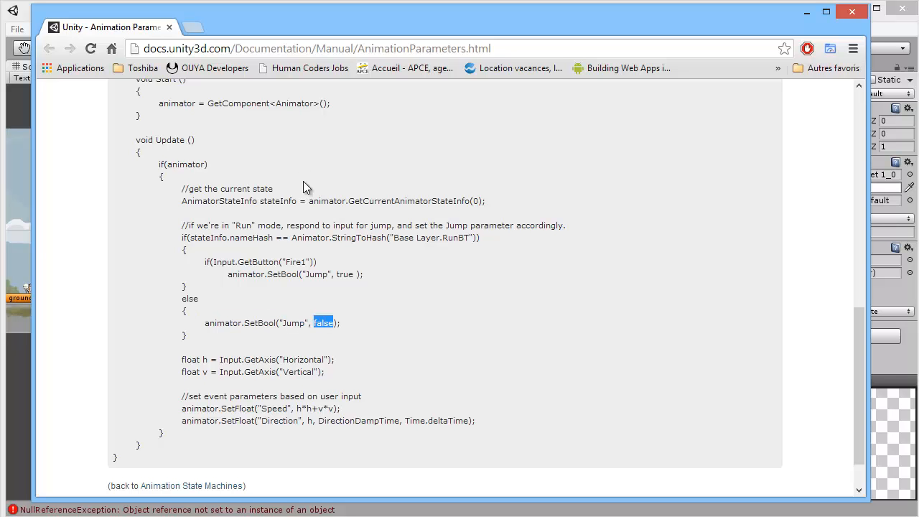
# Review the address, title and introduction of the Animation Parameters manual page, then close the browser to return to Unity.
pyautogui.moveTo(855, 415); pyautogui.dragTo(797, 211)
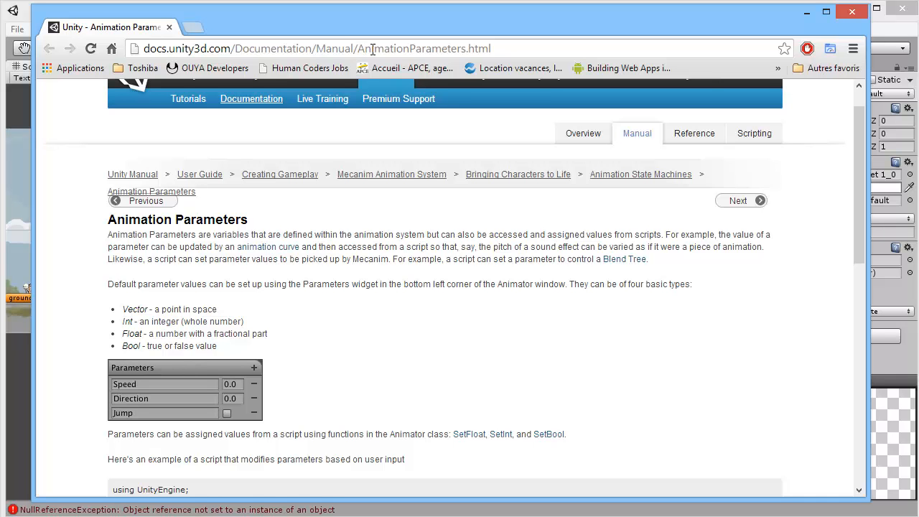
pyautogui.moveTo(371, 50); pyautogui.dragTo(461, 50)
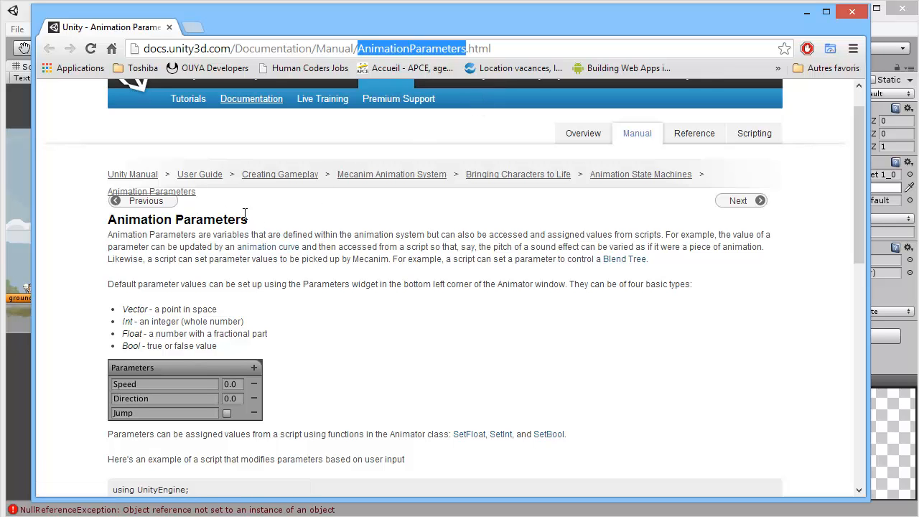
pyautogui.moveTo(248, 220); pyautogui.dragTo(116, 221)
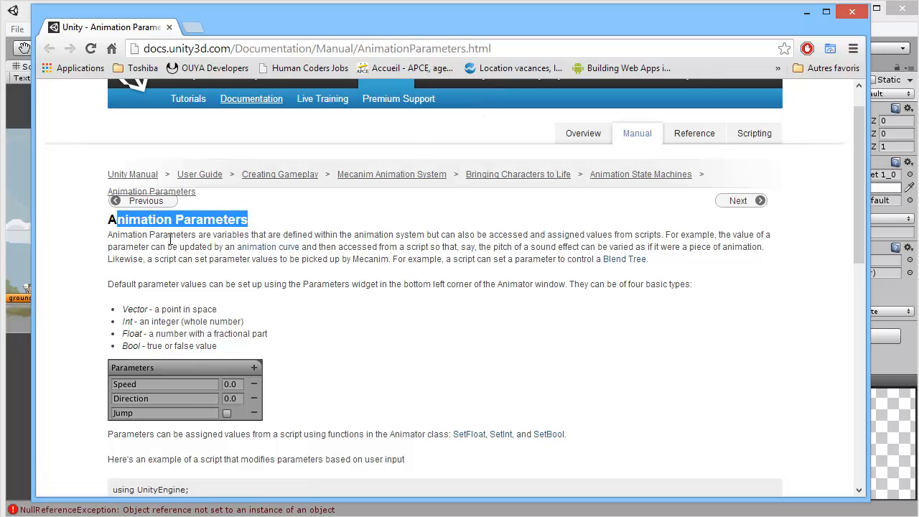
pyautogui.scroll(-1, 305, 231)
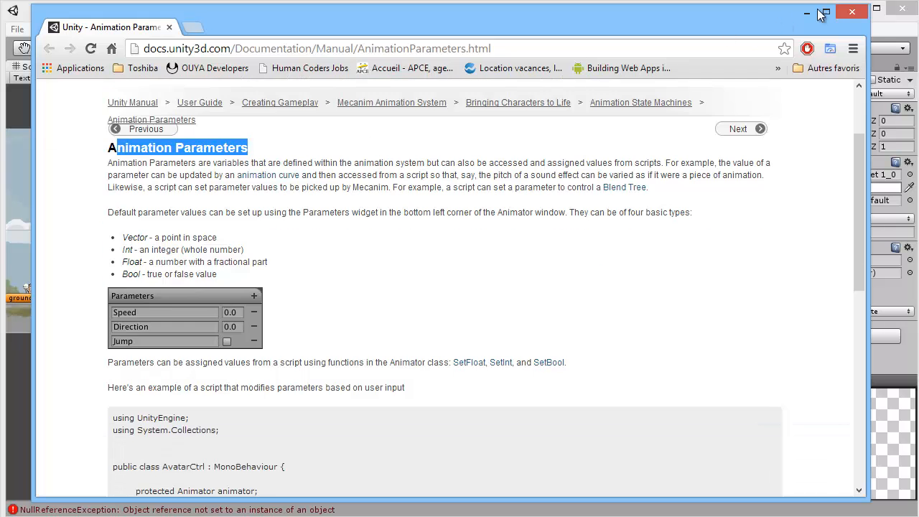
pyautogui.click(849, 13)
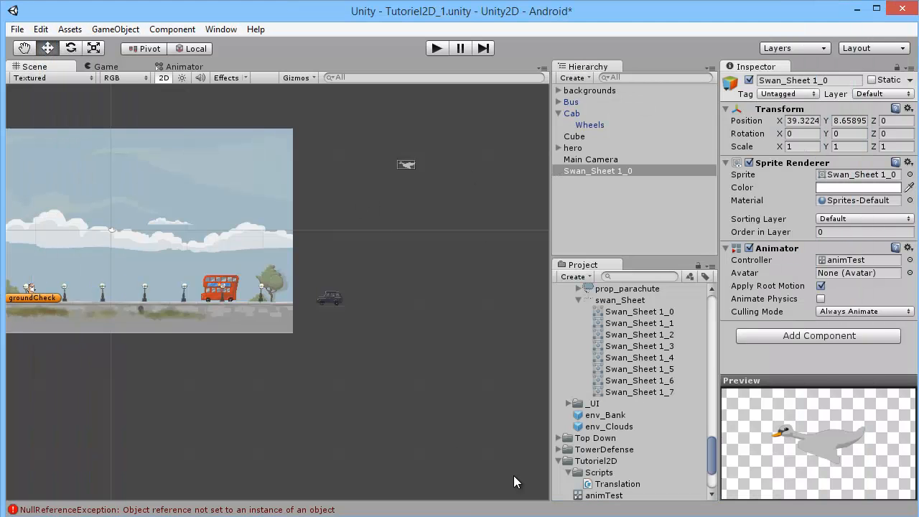
# Open the Cab's animator controller from the scene object and move the Any State node above cabDrive.
pyautogui.click(180, 67)
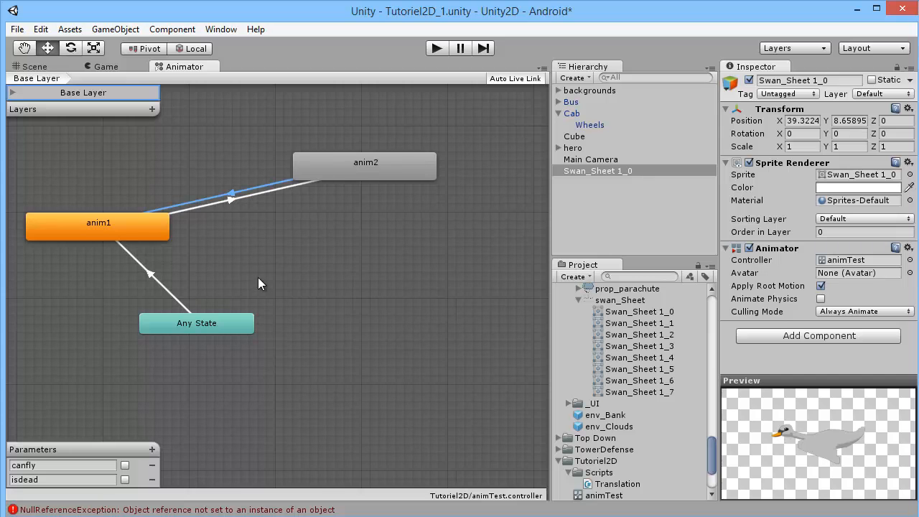
pyautogui.moveTo(258, 277); pyautogui.dragTo(351, 318, button='middle')
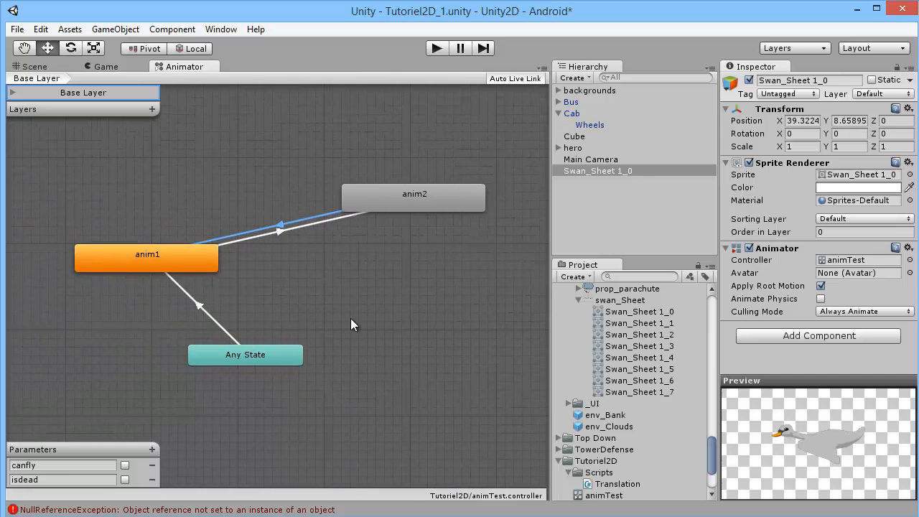
pyautogui.click(48, 67)
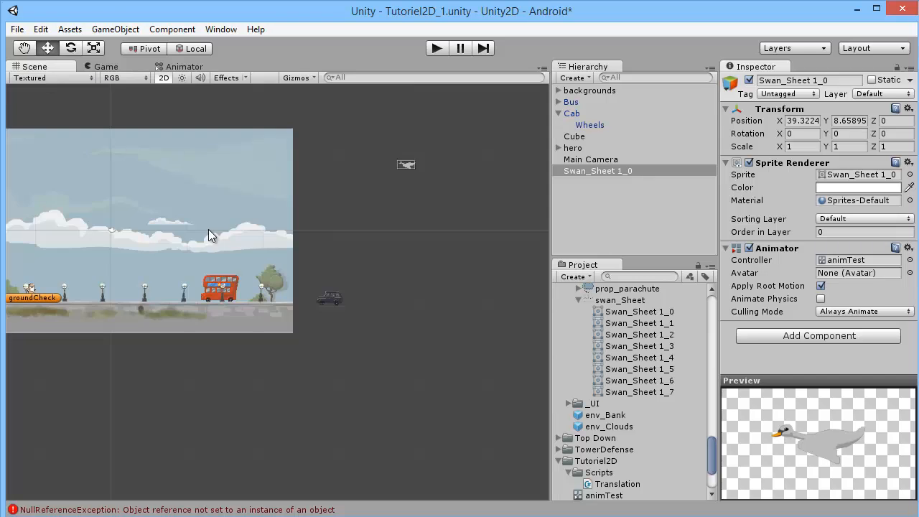
pyautogui.click(315, 295)
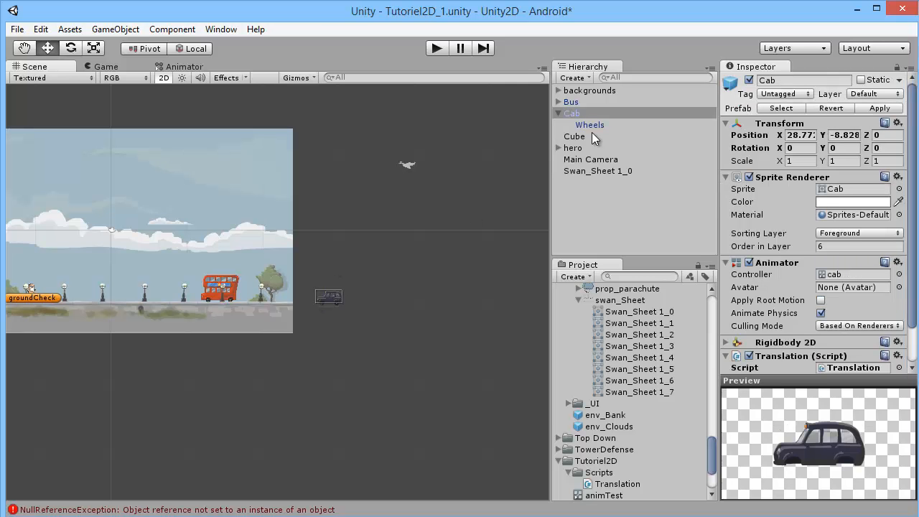
pyautogui.doubleClick(844, 277)
pyautogui.moveTo(292, 284); pyautogui.dragTo(261, 249)
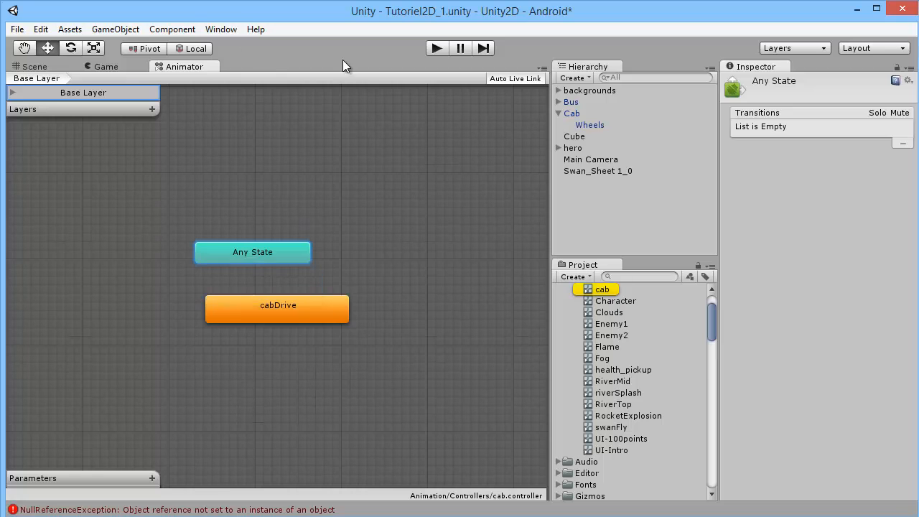
# Open the Animation window and preview the cabDrive clip with the Cab and its Wheels selected.
pyautogui.click(220, 30)
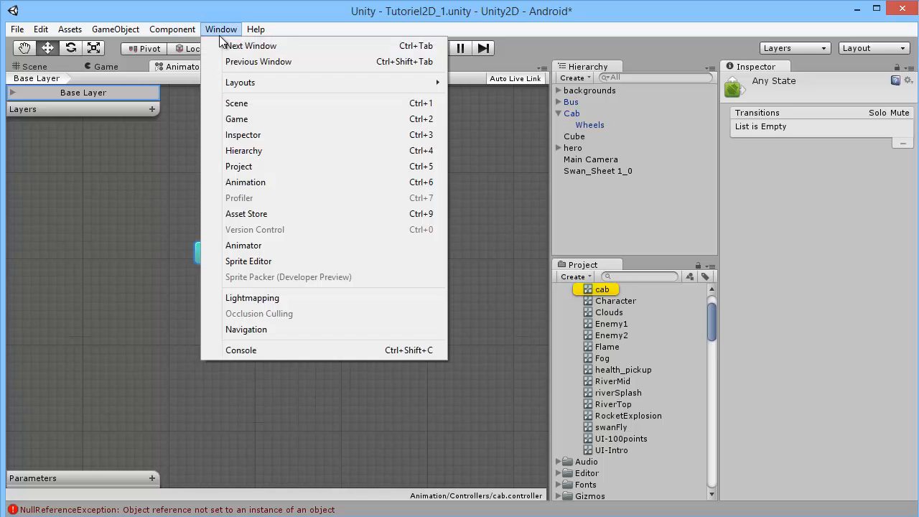
pyautogui.click(264, 182)
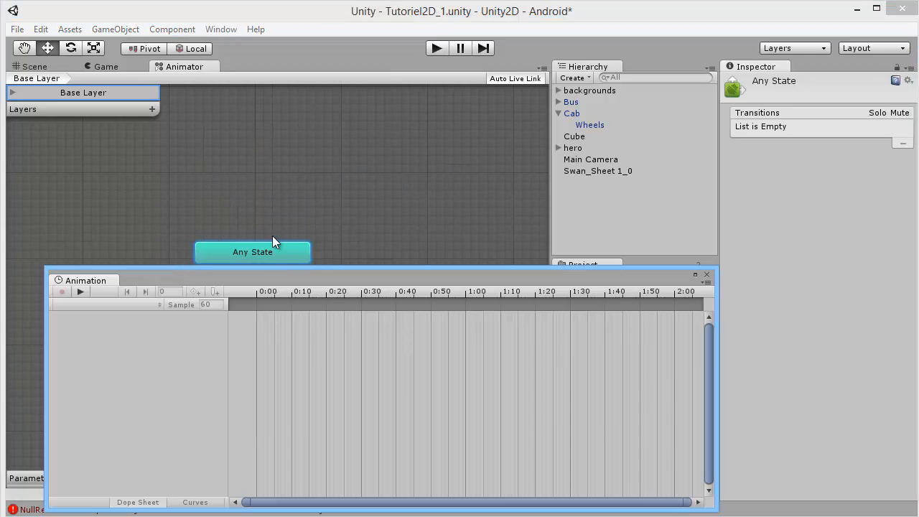
pyautogui.click(573, 147)
pyautogui.click(572, 113)
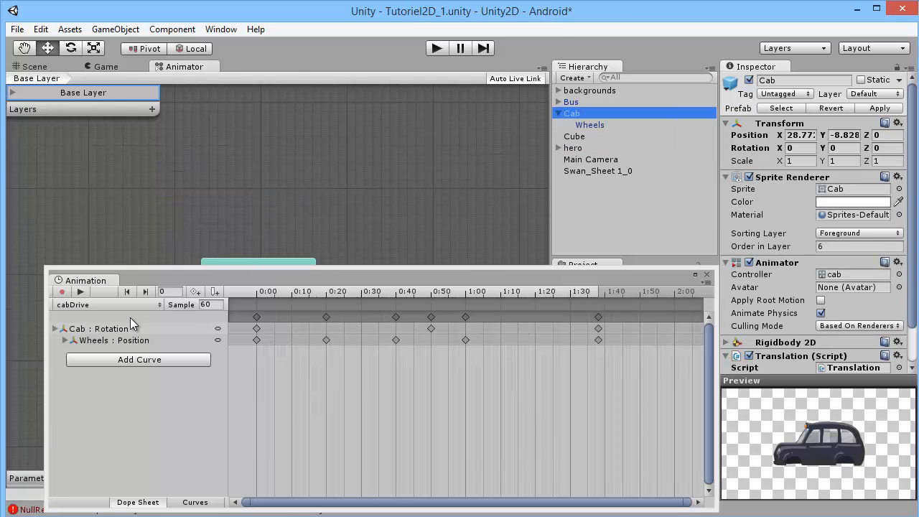
pyautogui.click(81, 292)
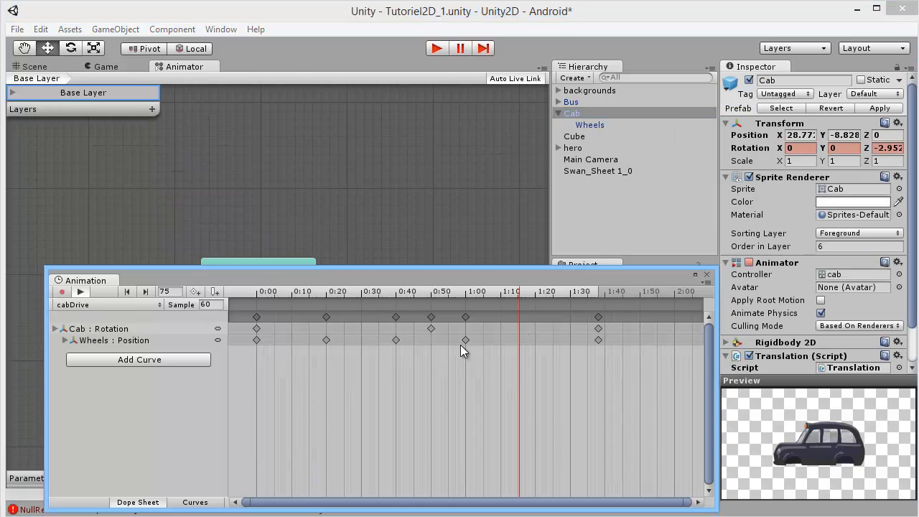
pyautogui.click(574, 126)
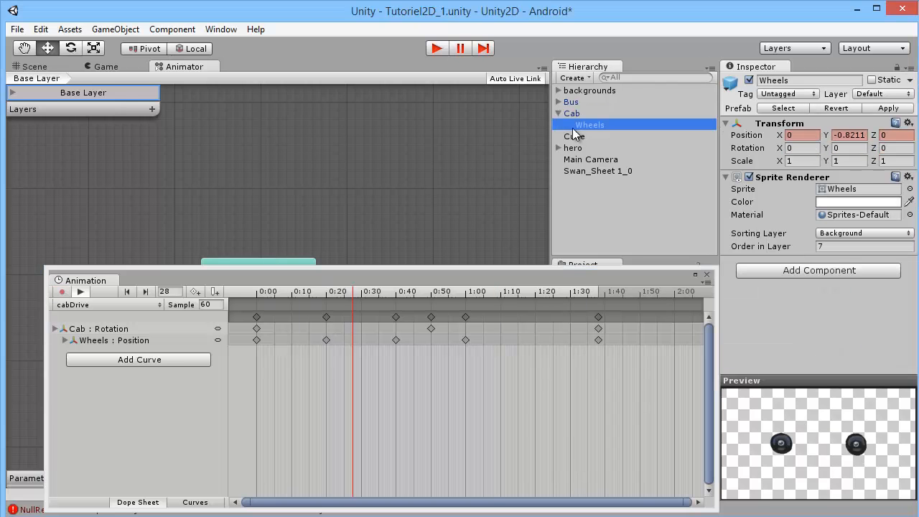
pyautogui.click(80, 292)
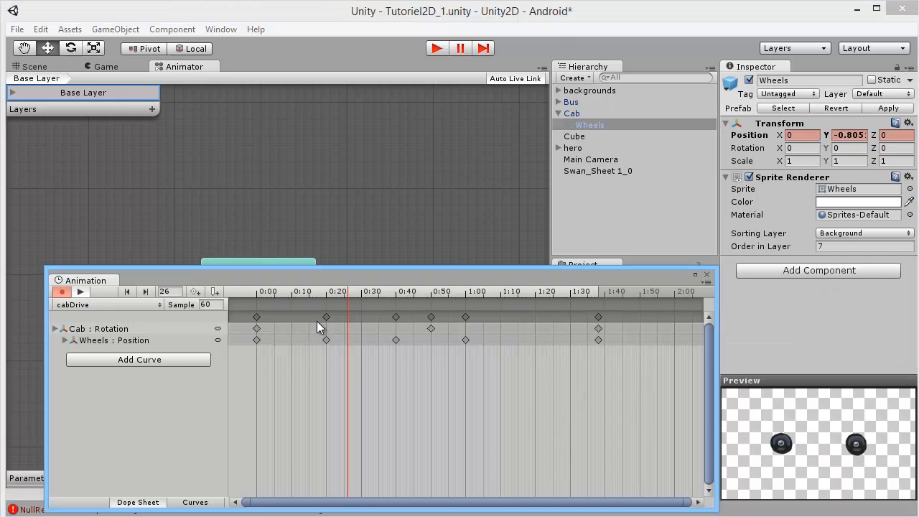
# Preview the Bus clip on the Bus's Wheels, select the Bus itself, and close the Animation window.
pyautogui.click(574, 136)
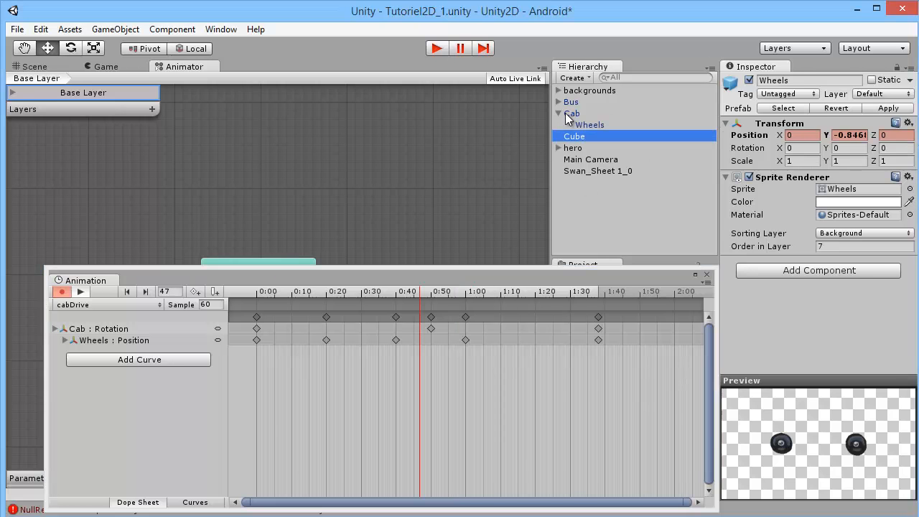
pyautogui.click(571, 102)
pyautogui.click(559, 102)
pyautogui.click(589, 113)
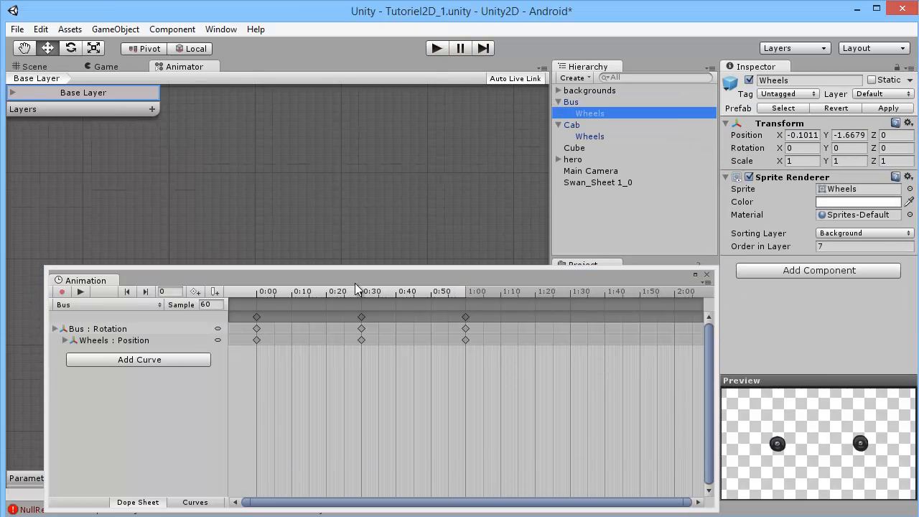
pyautogui.click(80, 292)
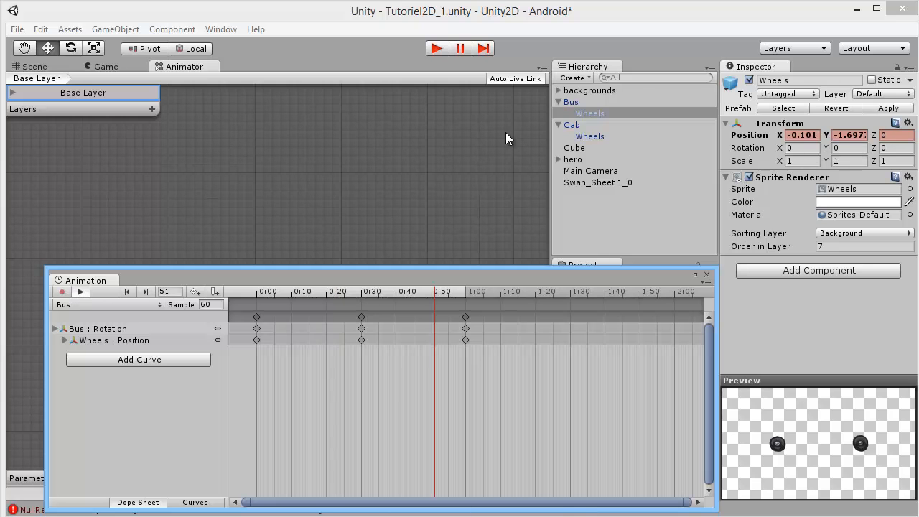
pyautogui.click(81, 291)
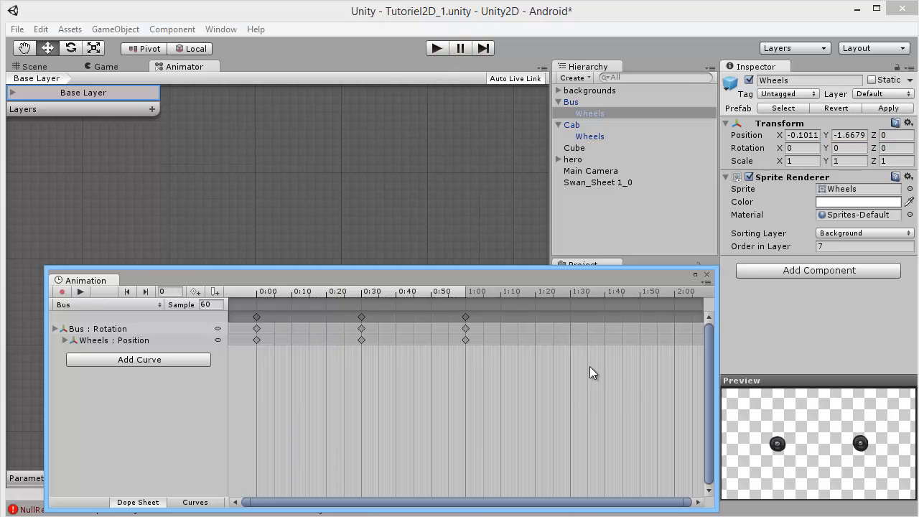
pyautogui.click(577, 103)
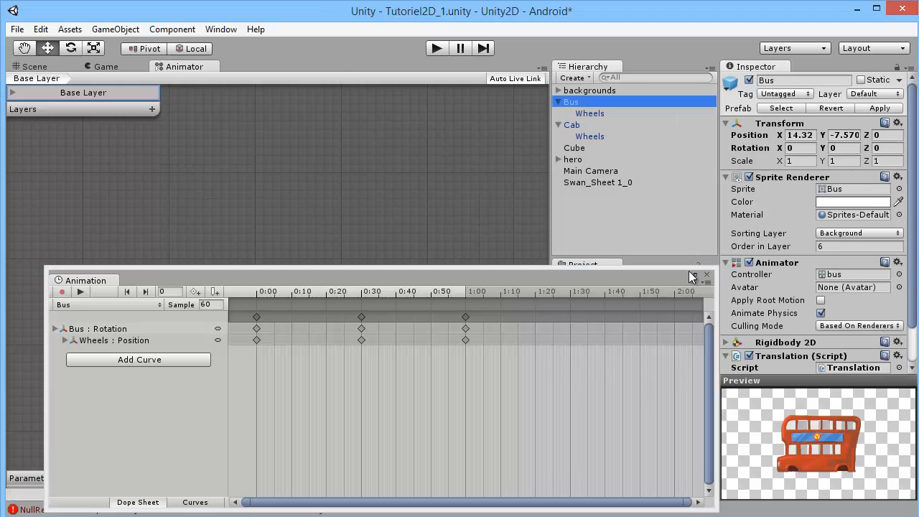
pyautogui.click(707, 276)
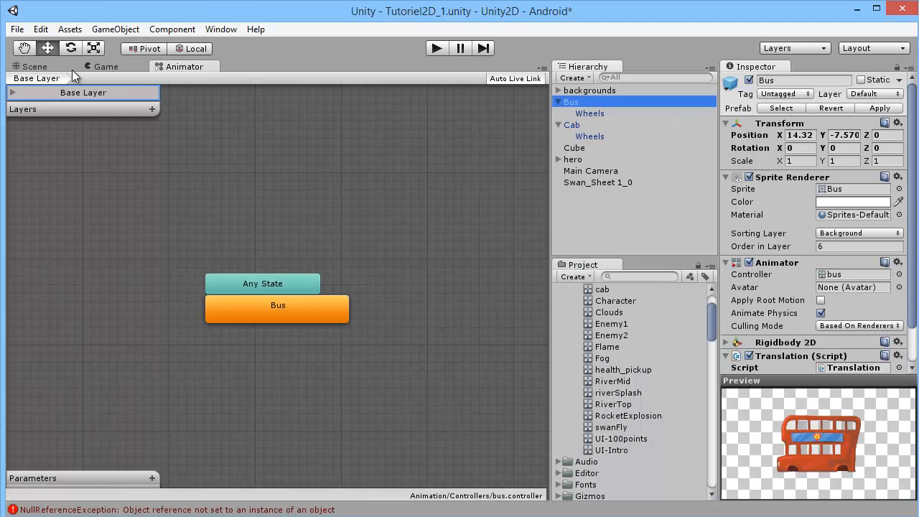
# Return to the Scene view, examine the bus beside the cab, and deselect the Bus.
pyautogui.click(27, 66)
pyautogui.scroll(5, 306, 300)
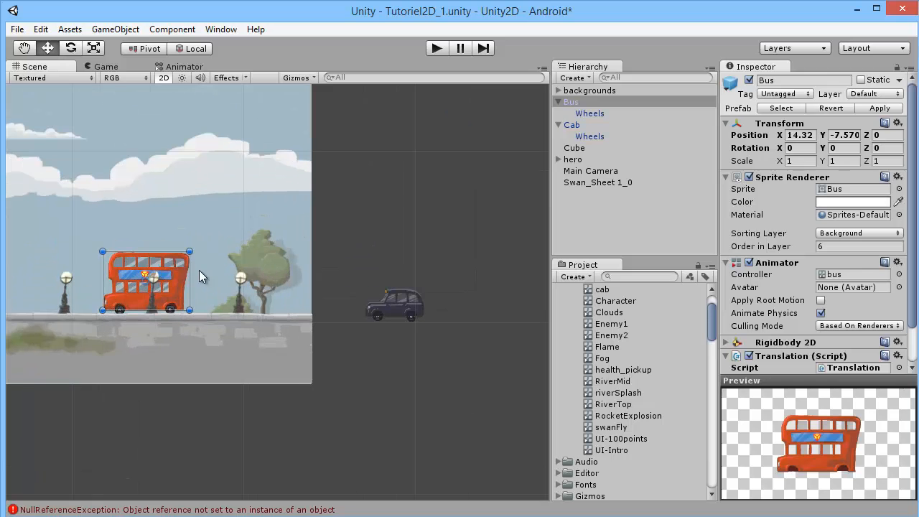
pyautogui.moveTo(197, 244); pyautogui.dragTo(201, 243)
pyautogui.click(402, 213)
# Inspect the whole scene layout, selecting the swan outside the backdrop and then the env_bg background sprite.
pyautogui.scroll(-2, 341, 257)
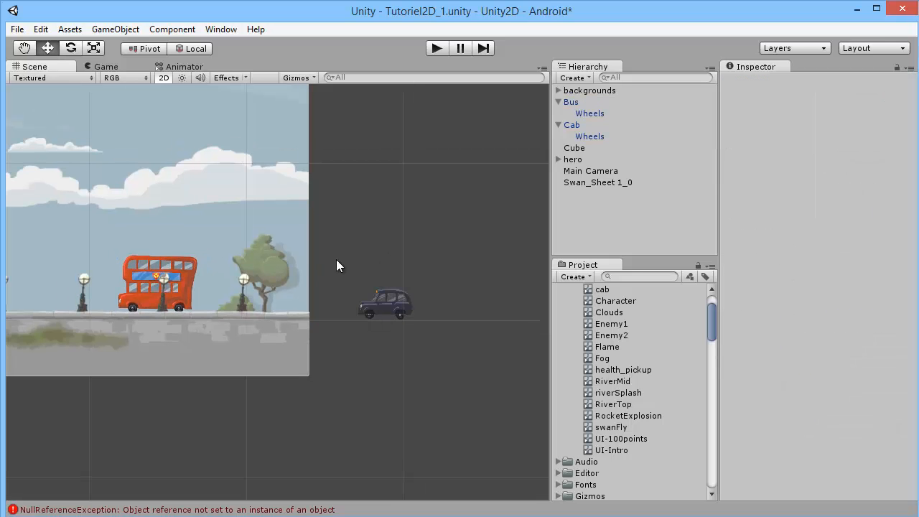
pyautogui.moveTo(269, 234); pyautogui.dragTo(607, 247, button='middle')
pyautogui.scroll(-7, 372, 267)
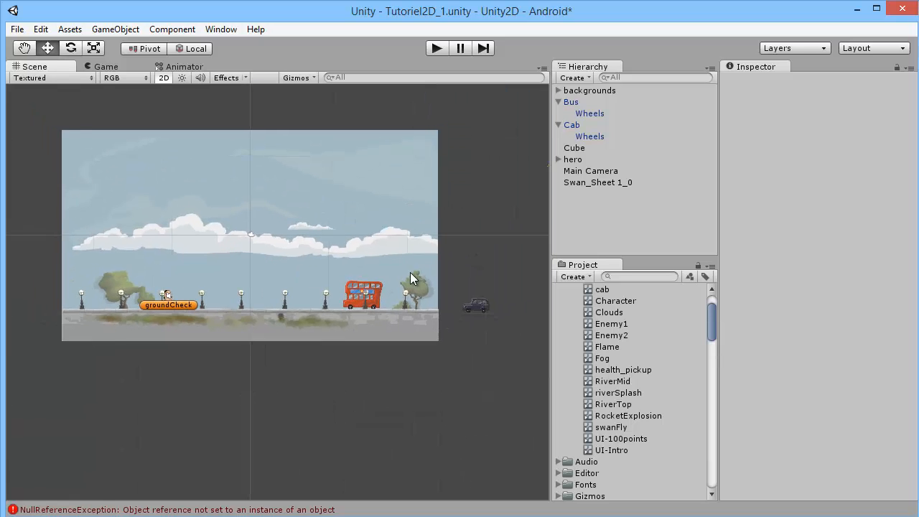
pyautogui.scroll(-2, 396, 273)
pyautogui.click(486, 199)
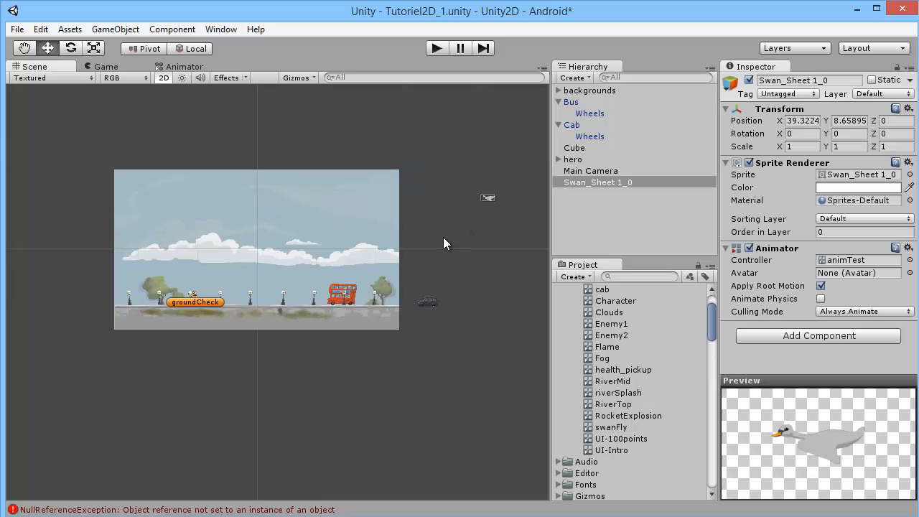
pyautogui.moveTo(424, 262); pyautogui.dragTo(403, 248, button='middle')
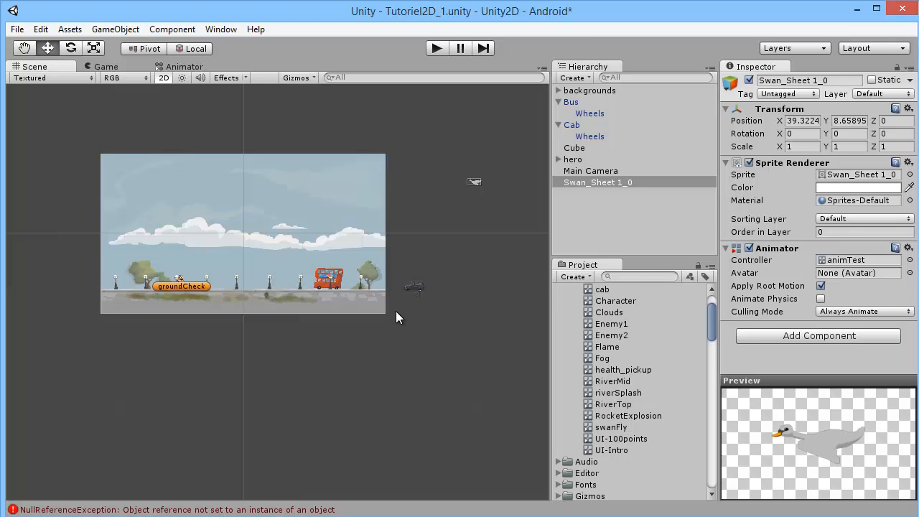
pyautogui.click(309, 196)
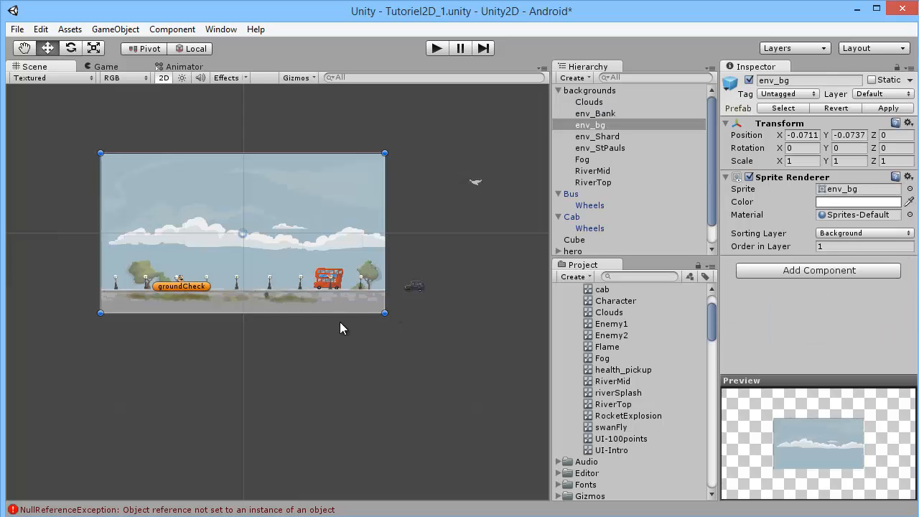